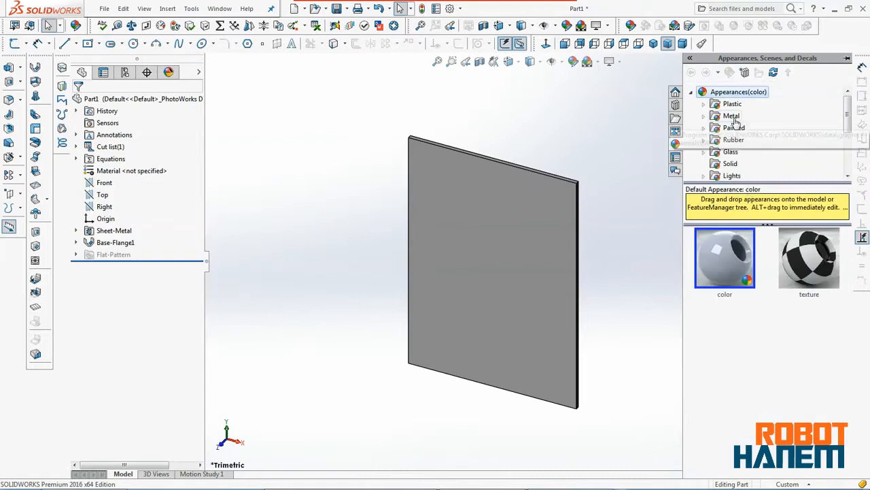
- Apply the polished pine 2d wood appearance from the Organic category to the sheet panel
left_click(733, 141)
scroll(720, 123, "up", 1)
left_click(744, 127)
left_click(703, 103)
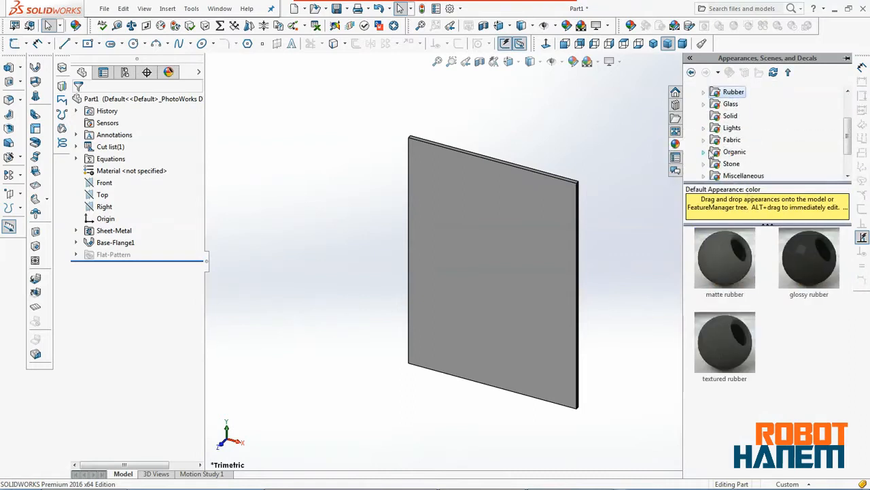
scroll(721, 142, "up", 1)
left_click(744, 105)
scroll(728, 350, "down", 3)
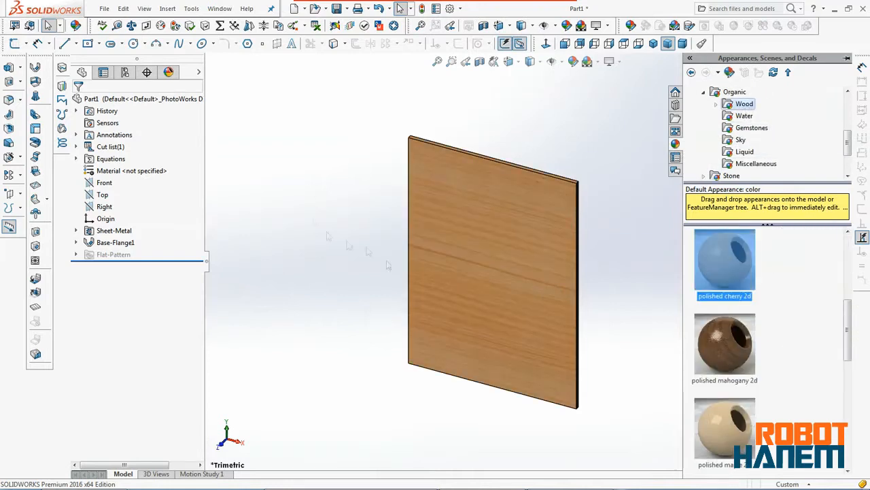
scroll(767, 357, "down", 5)
double_click(730, 438)
double_click(740, 346)
scroll(753, 340, "up", 3)
double_click(729, 428)
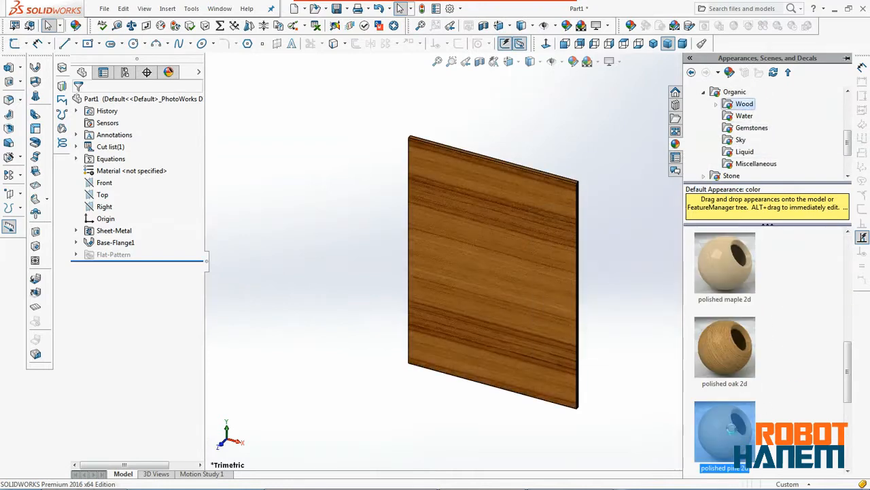
- Create a KALIMBA folder inside PROJELER and save the panel there as POZ1_ONKAPAK
left_click(104, 8)
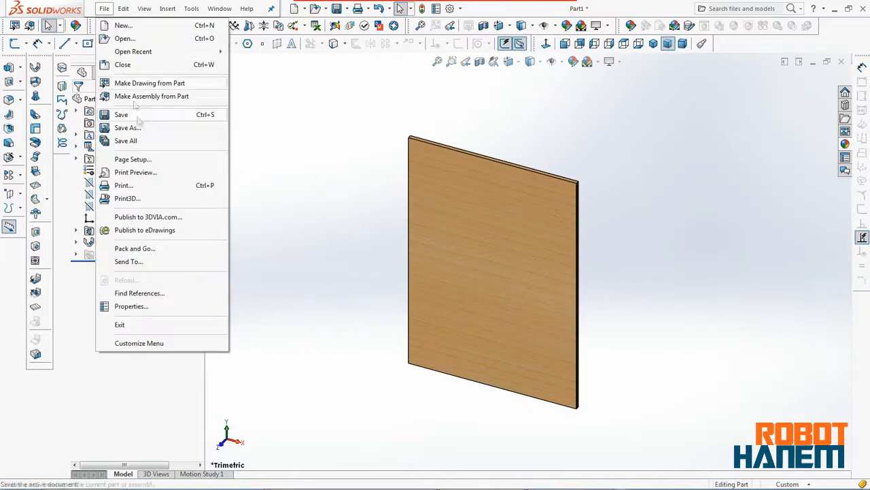
left_click(129, 128)
left_click(379, 95)
left_click(306, 113)
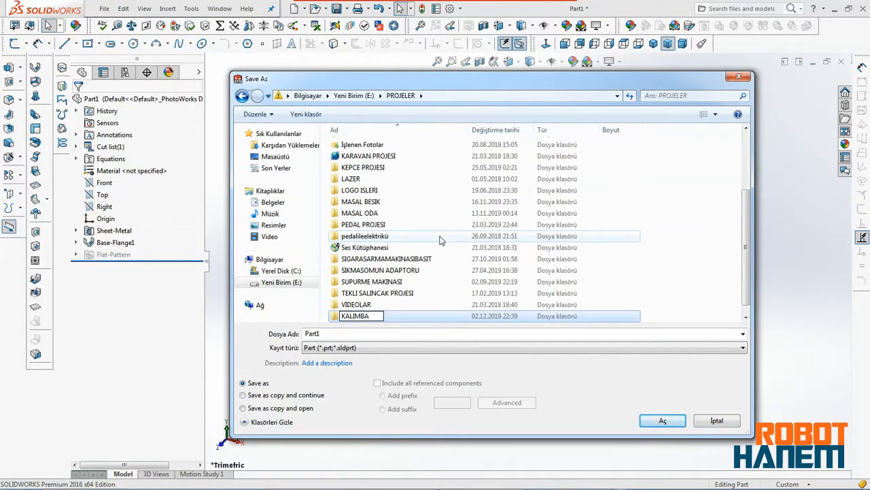
key("Return")
key("Return")
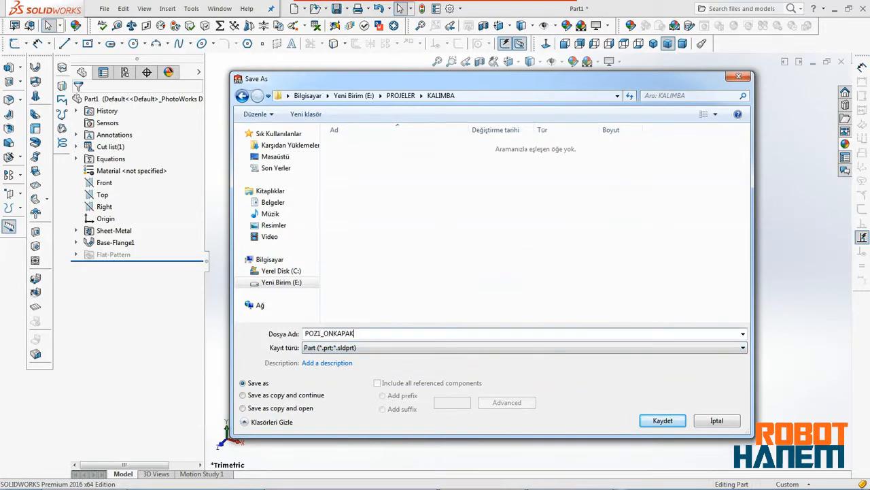
key("Return")
- Save a copy of the panel as POZ2_ARKAKAPAK and open that copy
left_click(469, 262)
left_click(104, 8)
left_click(116, 128)
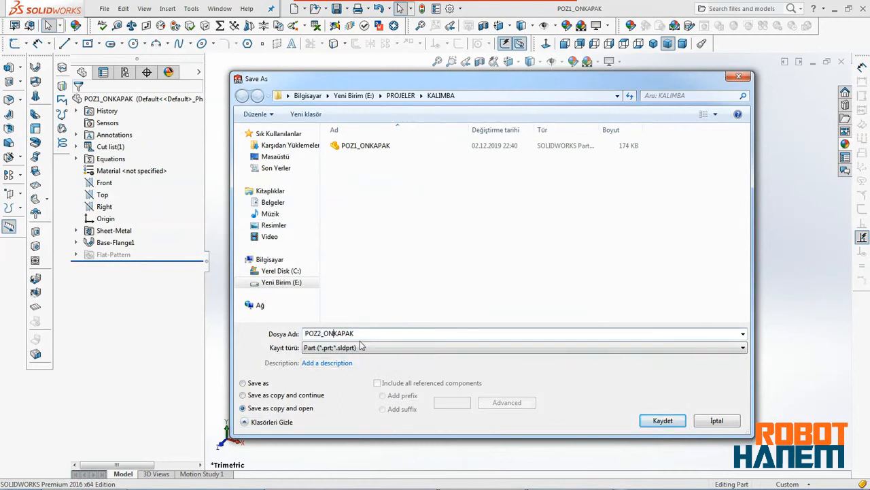
key("Return")
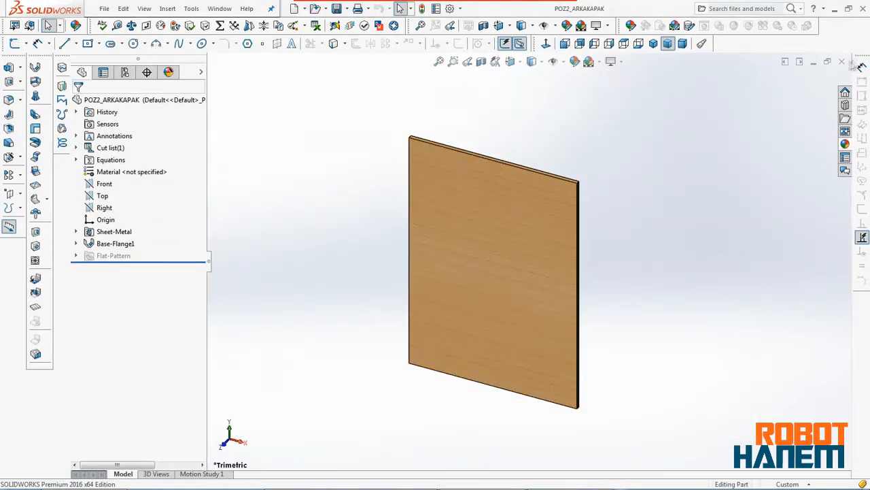
- Sketch a circle on the front face of POZ1_ONKAPAK below the origin, with its centre vertically aligned to the origin
left_click(520, 235)
left_click(604, 197)
left_click(15, 44)
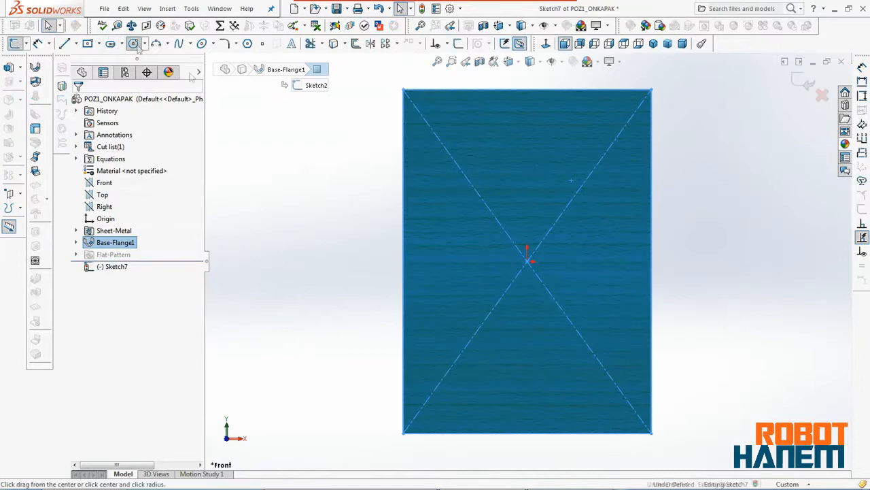
left_click(134, 43)
left_click(527, 327)
left_click(542, 354)
key("Escape")
left_click(527, 327)
left_click(527, 262, "ctrl")
left_click(573, 216)
- Dimension the circle to a 33 mm diameter and place its centre 35 mm below the origin
right_click_drag(508, 274, 507, 246)
left_click(549, 305)
left_click(604, 237)
left_click(541, 269)
left_click(548, 302)
left_click(529, 262)
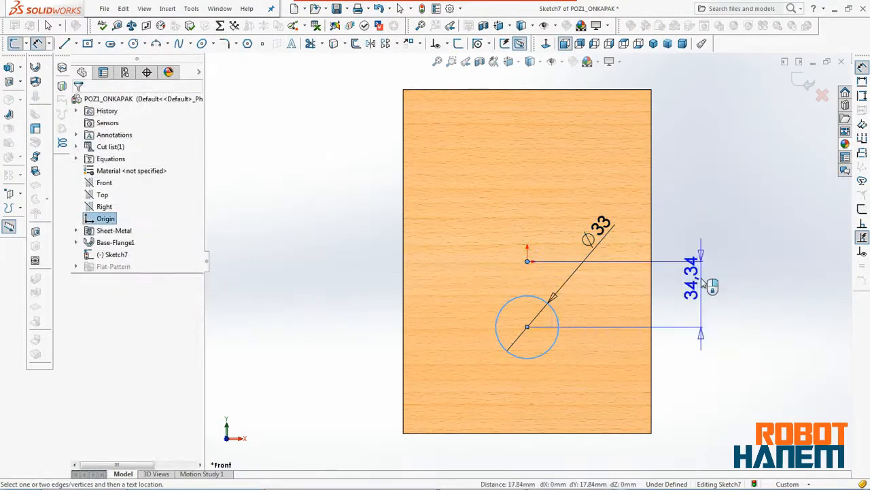
left_click(697, 278)
type("35")
key("Return")
- Cut the circle through all of the front cover and close the part
left_click(9, 81)
left_click(111, 169)
left_click(108, 181)
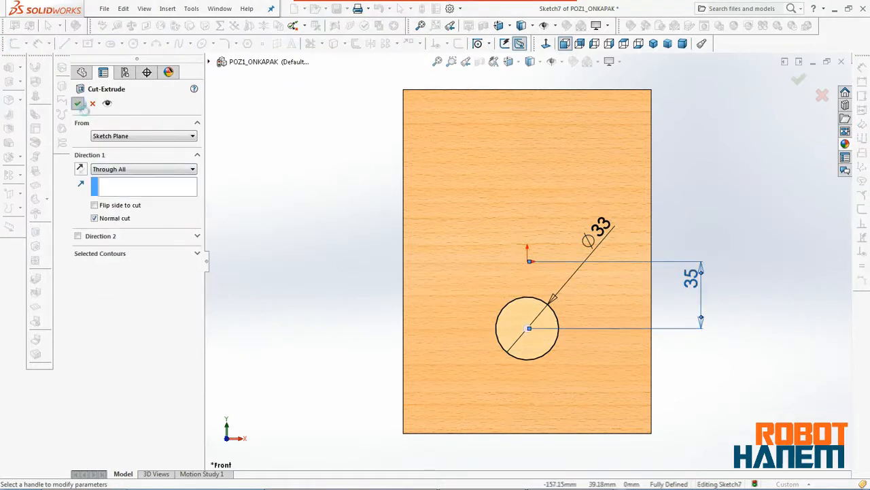
left_click(78, 103)
left_click(842, 65)
- Create a new part document
left_click(105, 9)
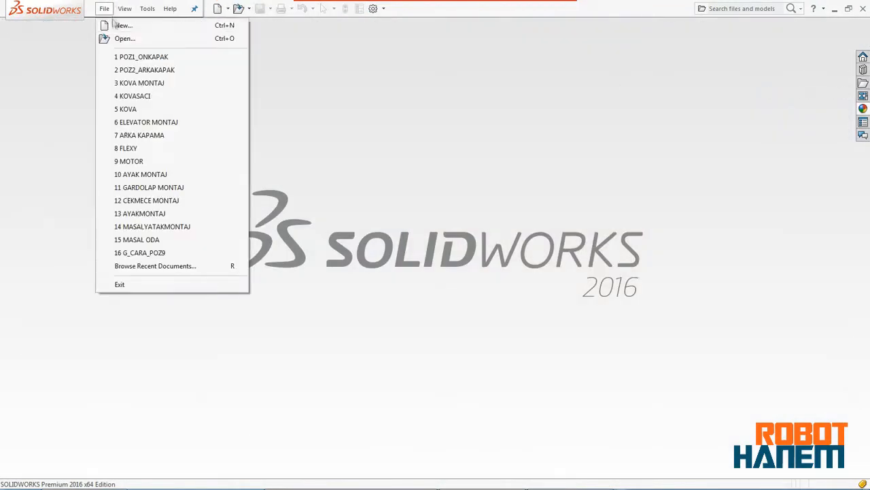
left_click(122, 25)
left_click(427, 420)
left_click(104, 159)
left_click(108, 170)
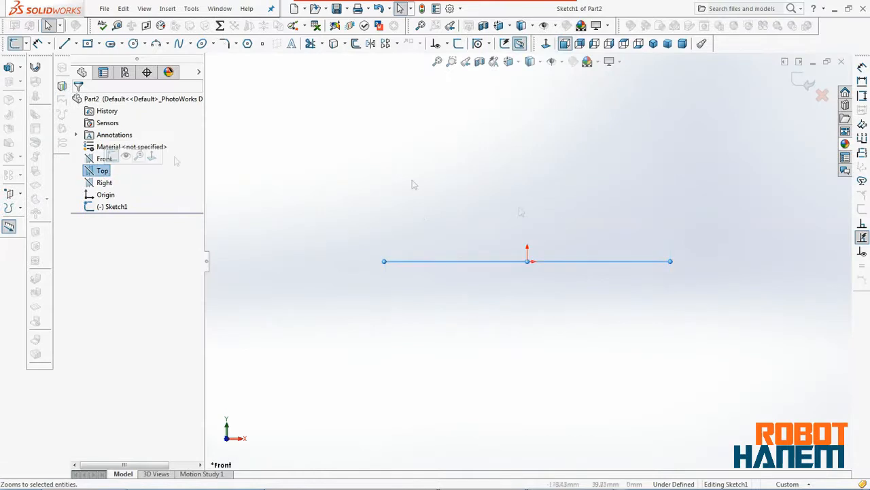
left_click(822, 95)
- Sketch a wide centre rectangle about 22 mm high on the Top plane, centred on the origin
left_click(451, 254)
left_click(14, 43)
left_click(87, 43)
left_click(527, 260)
left_click(643, 279)
- Dimension the rectangle to 130 mm long and 10 mm wide
left_click(517, 242)
left_click(496, 219)
type("130")
key("Return")
left_click(645, 256)
left_click(684, 257)
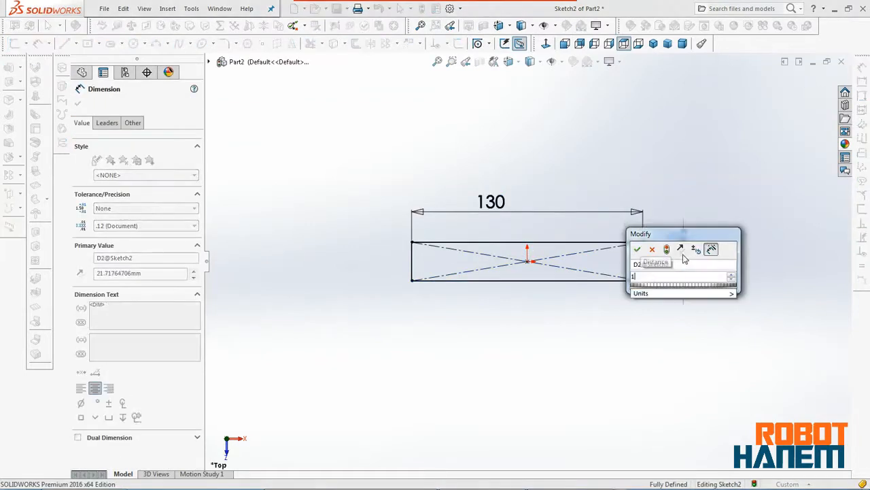
type("10")
key("Return")
key("Escape")
- Extrude the 130 x 10 mm rectangle 26 mm with the Mid Plane end condition
left_click(9, 68)
left_click(117, 154)
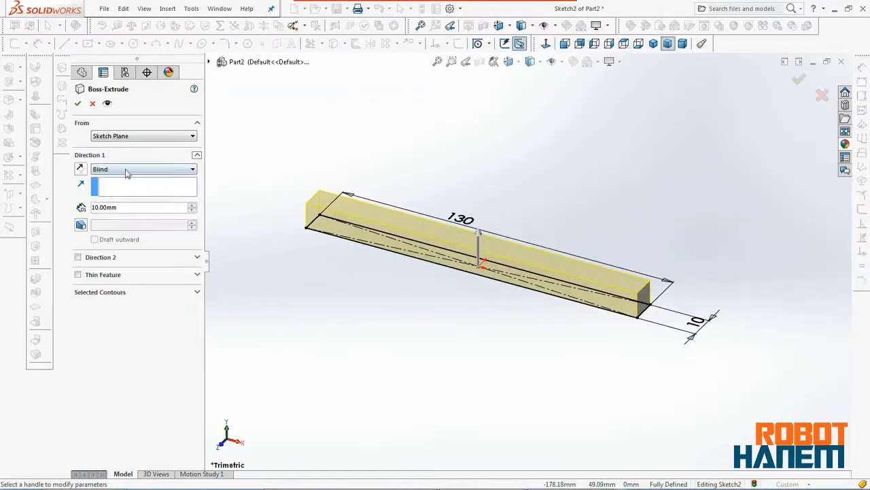
left_click(127, 170)
left_click(125, 214)
type("26")
key("Return")
left_click(78, 103)
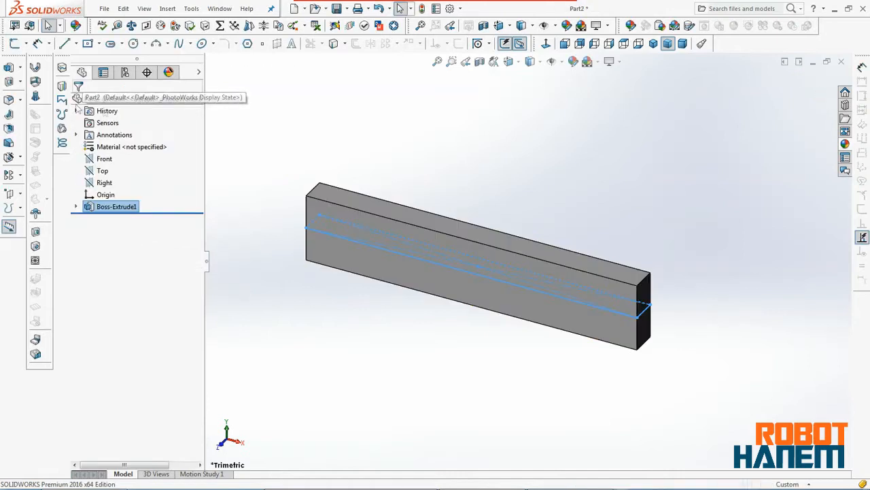
- Save the block in the KALIMBA folder as POZ3_DESTEK
left_click(104, 8)
left_click(117, 122)
left_click(368, 157)
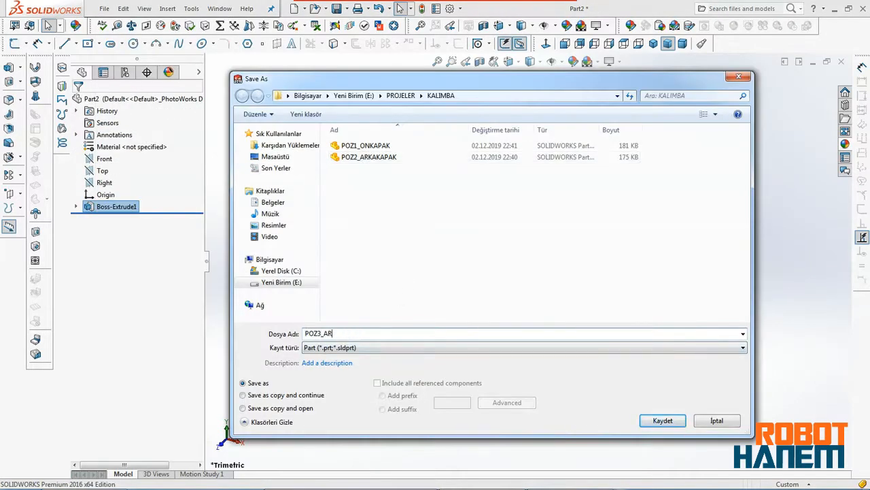
left_click(661, 420)
- Save a copy of the block as POZ4_DESTEK and open that copy
left_click(104, 8)
left_click(139, 141)
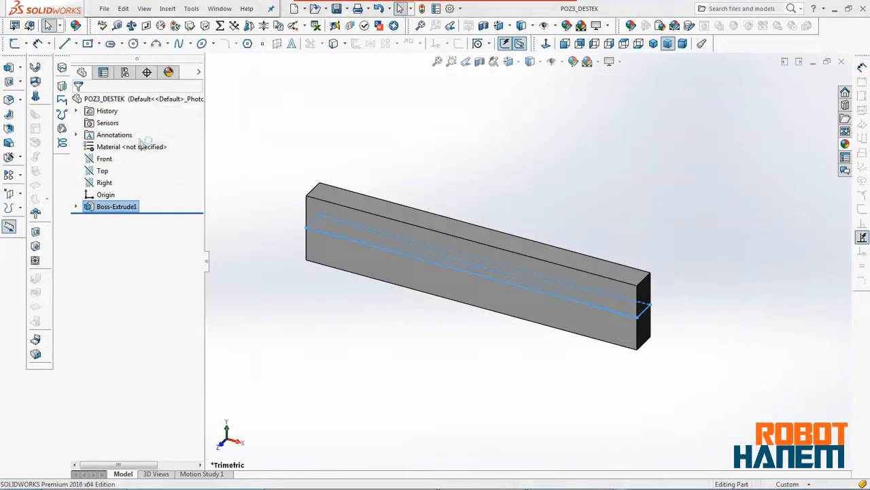
left_click(322, 332)
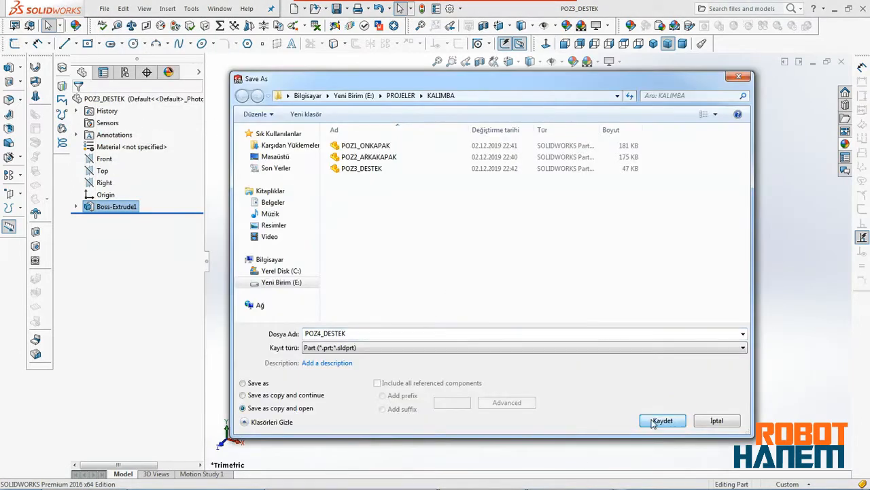
left_click(654, 423)
- Set the length of the POZ4_DESTEK block to 80 mm
double_click(455, 227)
double_click(451, 225)
type("80")
key("Return")
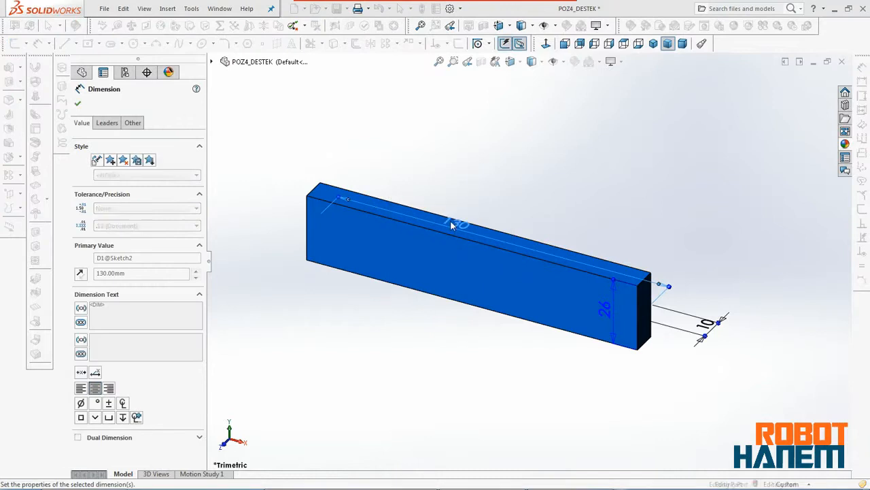
left_click(473, 363)
- Save the changes and close both support block parts
left_click(842, 63)
left_click(337, 9)
left_click(842, 63)
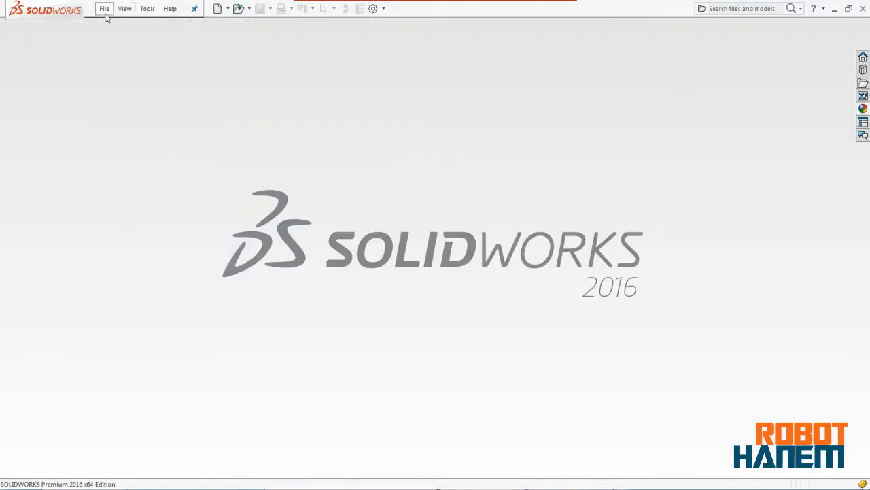
- Create a new part and sketch a centre rectangle about 152 mm wide on the Front plane, centred on the origin
left_click(218, 9)
left_click(431, 421)
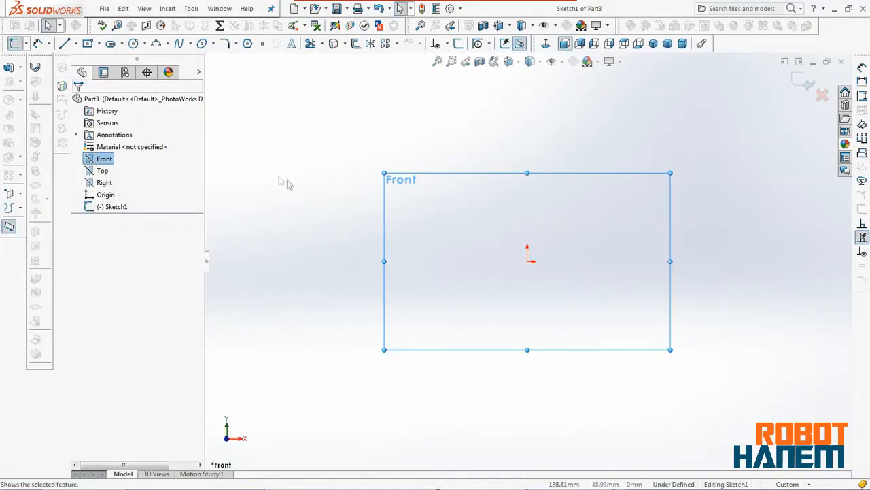
left_click(88, 44)
left_click(526, 261)
left_click(393, 246)
- Dimension the rectangle to 120 mm wide and 10 mm high
left_click(37, 44)
left_click(495, 246)
left_click(504, 202)
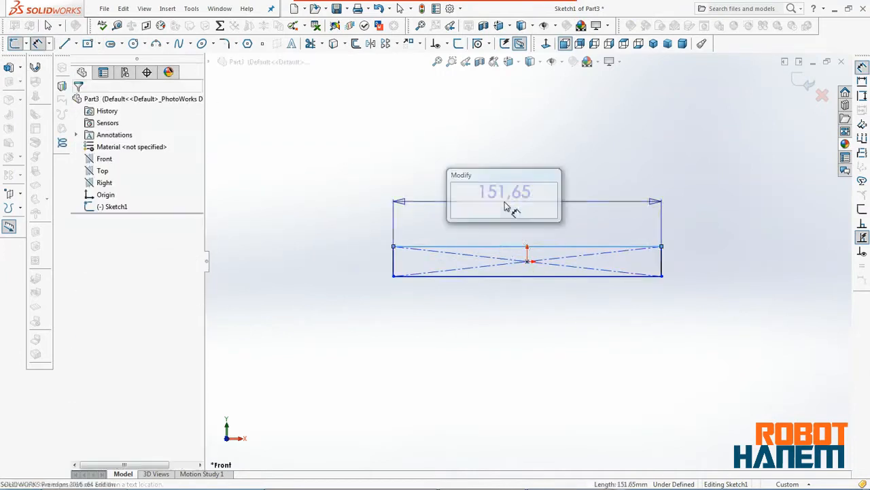
type("120")
key("Return")
left_click(662, 261)
left_click(692, 259)
type("10")
key("Return")
- Extrude the 120 x 10 mm rectangle with the Mid Plane end condition
left_click(8, 68)
left_click(143, 168)
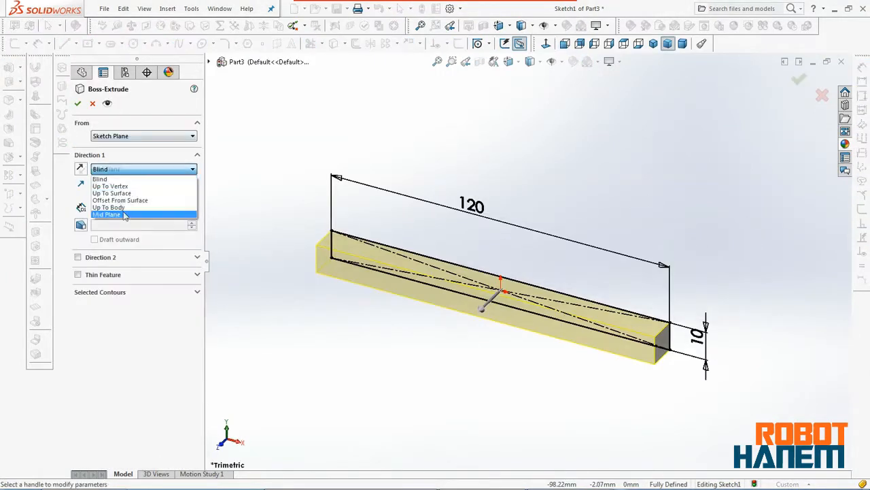
left_click(125, 215)
left_click(79, 103)
- Fillet the upper and lower long edges of the bar's front face
left_click(9, 100)
left_click(407, 261)
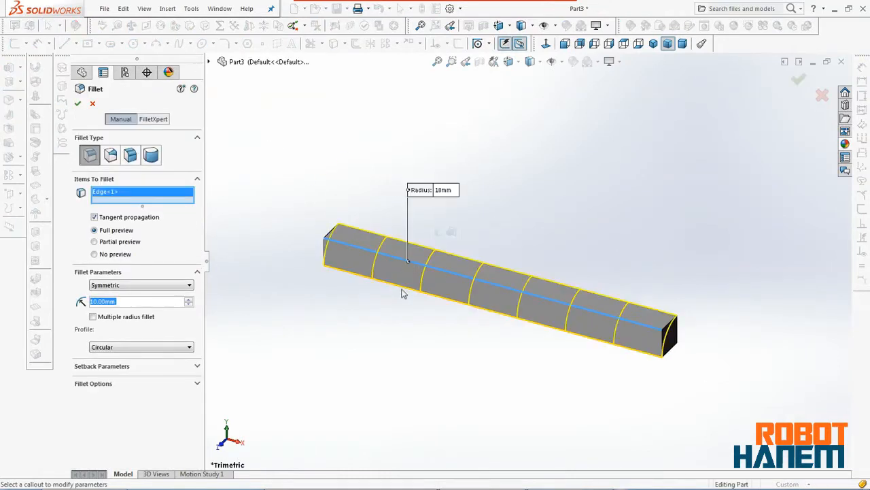
key("Return")
left_click(412, 290)
left_click(78, 103)
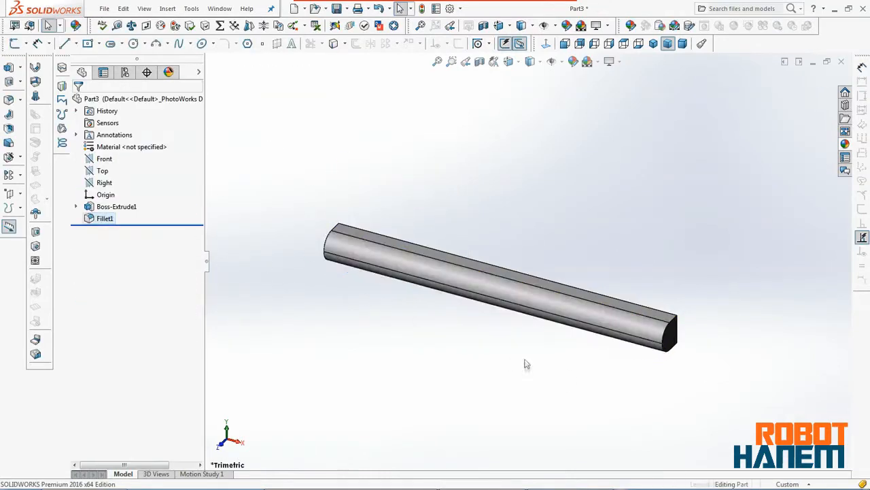
- Save the filleted bar in the KALIMBA folder as POZ5_ESIK and close it
middle_click_drag(525, 361, 592, 302)
left_click(102, 10)
left_click(142, 127)
left_click(361, 180)
left_click(320, 333)
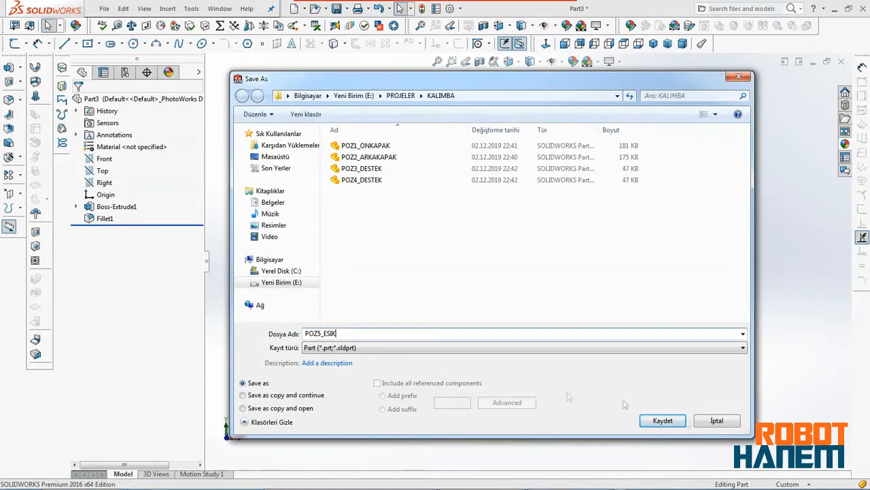
key("Return")
key("ctrl+w")
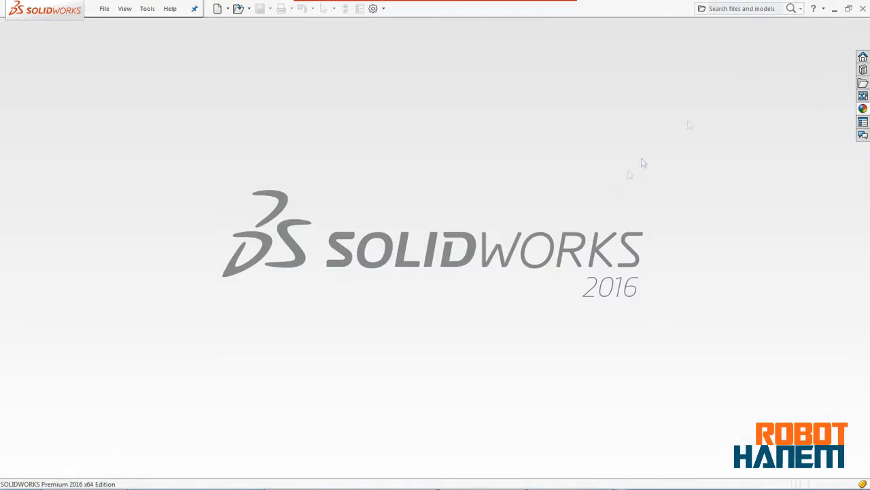
- Create a new part and sketch a centre rectangle on the Front plane, centred on the origin
key("ctrl+n")
left_click(431, 420)
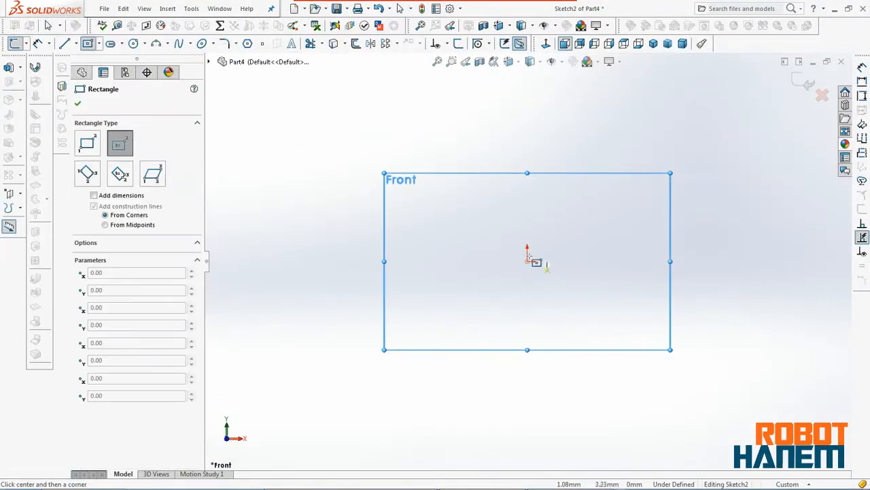
left_click(527, 261)
left_click(629, 292)
- Dimension the rectangle to 120 mm wide and 15 mm high
right_click_drag(527, 261, 527, 231)
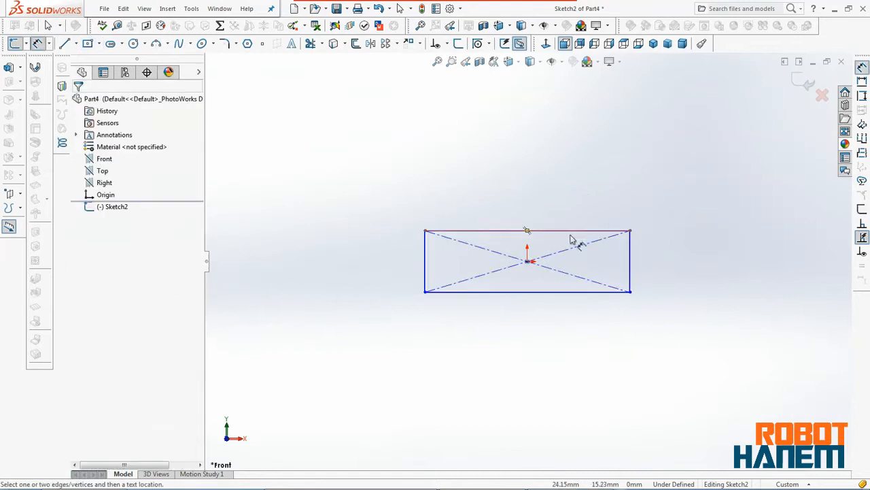
left_click(544, 230)
left_click(573, 193)
key("Return")
left_click(629, 258)
left_click(686, 262)
type("15")
key("Return")
- Extrude the 120 x 15 mm rectangle 10 mm with the Mid Plane end condition
left_click(77, 103)
left_click(102, 25)
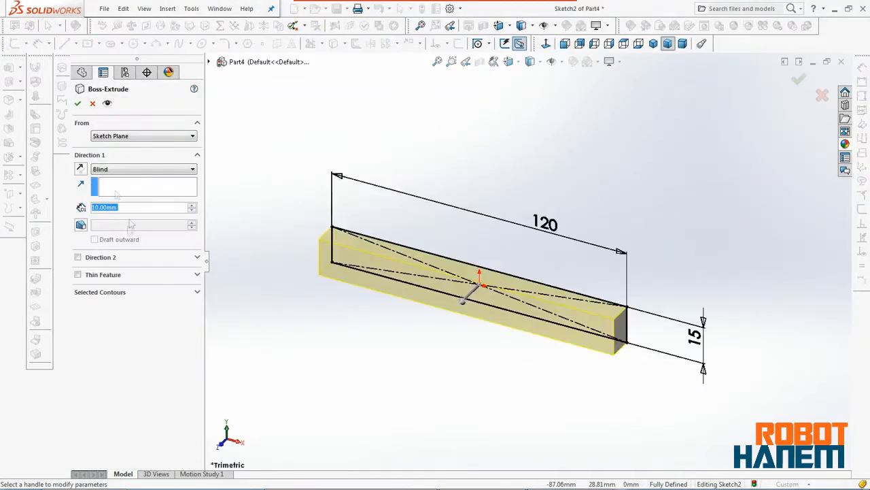
left_click(109, 214)
key("Return")
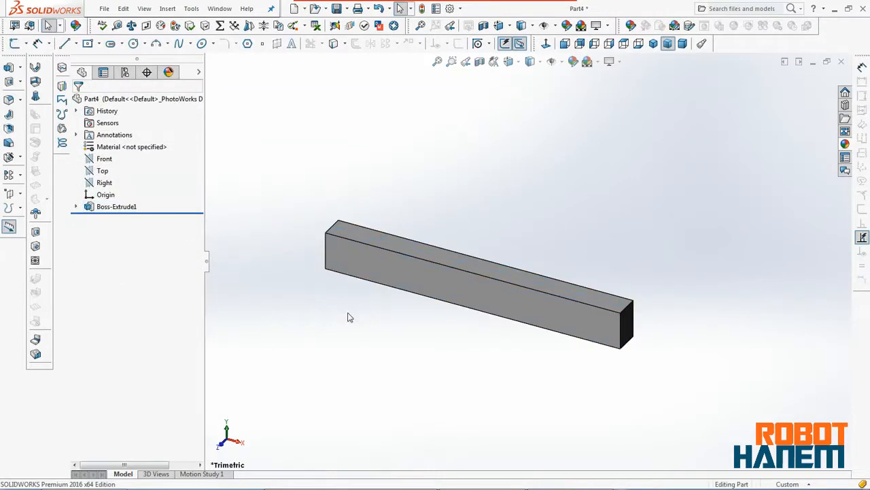
- Fillet the two long edges of the bar's front face with a 5 mm radius
left_click(10, 102)
left_click(465, 271)
left_click(446, 302)
type("5")
key("Return")
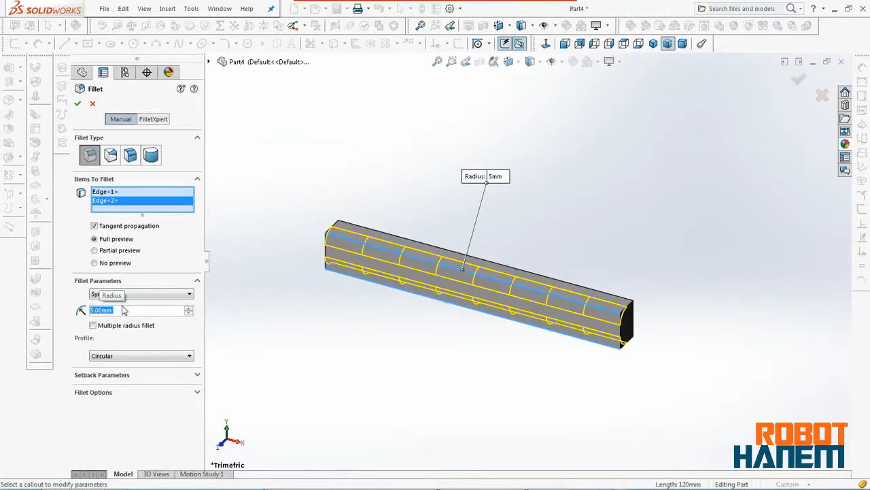
- Cut a 3 mm round groove along the bar's front face from a circle on the end face, using Through All - Both
key("ctrl+4")
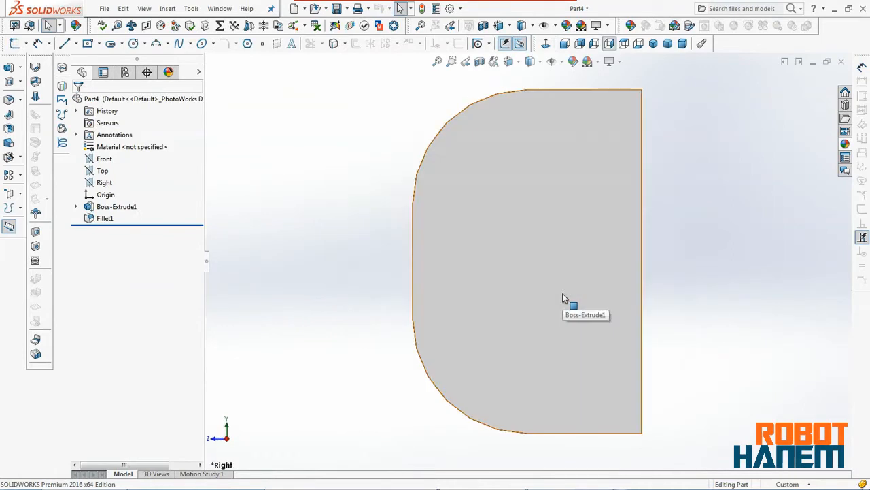
left_click(563, 297)
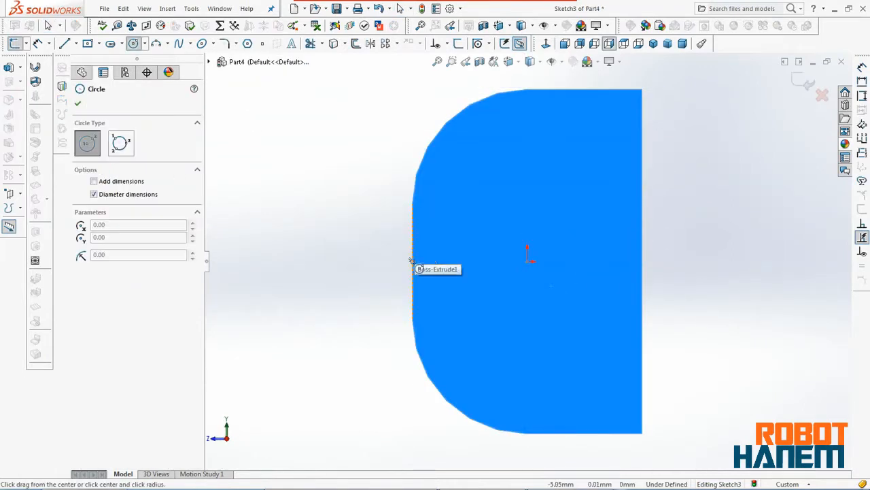
left_click(412, 261)
left_click(366, 305)
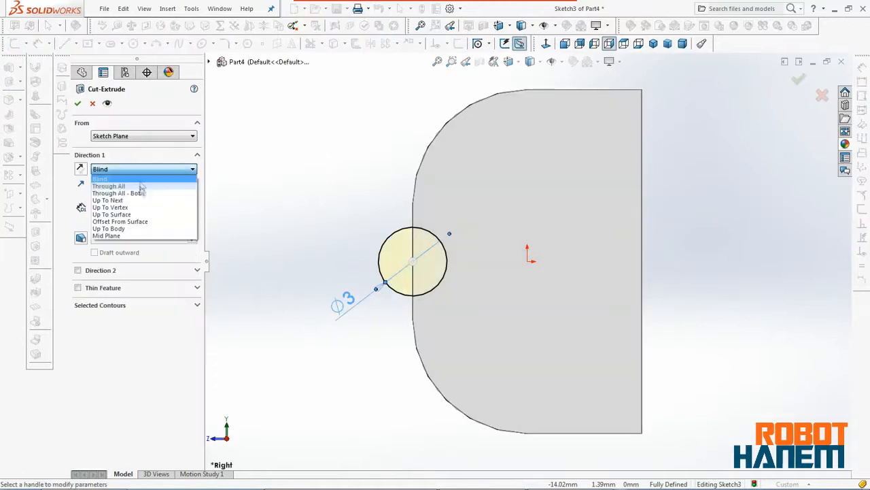
left_click(136, 188)
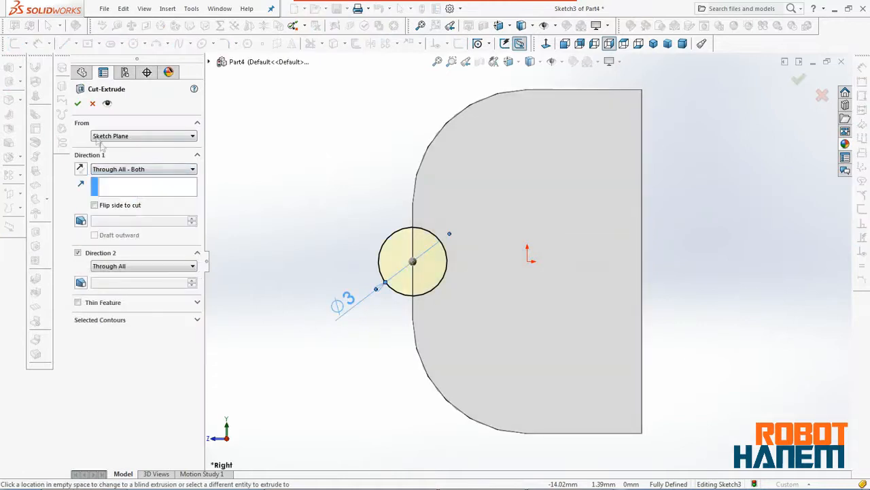
left_click(78, 103)
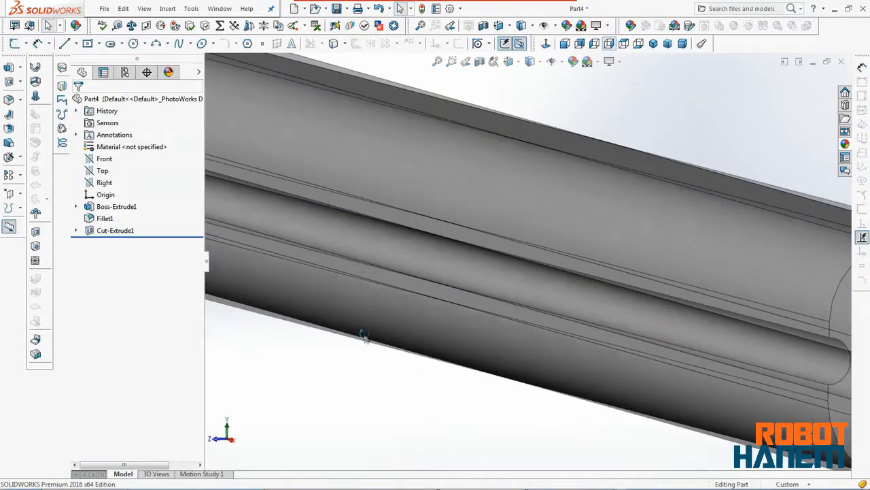
- Save the grooved bar as POZ6_ALTESIK in the KALIMBA folder
left_click(104, 8)
left_click(125, 126)
left_click(356, 191)
left_click(323, 333)
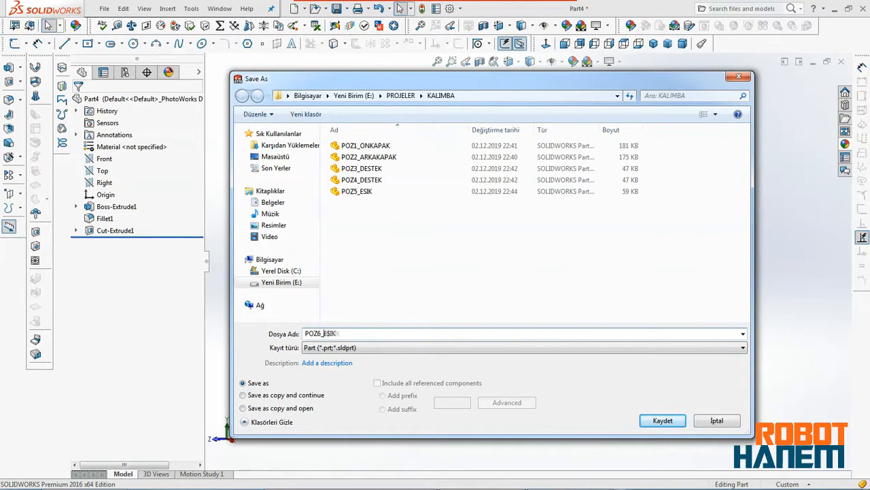
key("Return")
- Apply a wood appearance to the whole grooved bar
left_click(846, 143)
left_click_drag(725, 286, 615, 264)
left_click(603, 263)
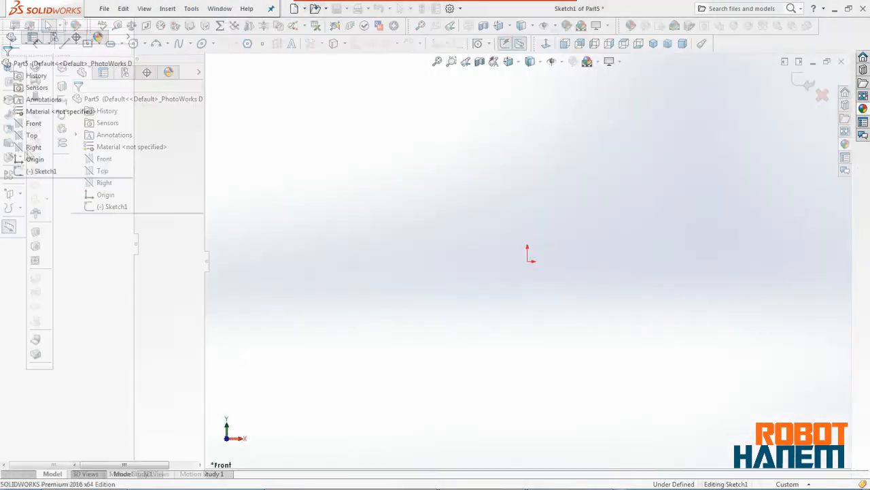
- Sketch a 3 mm diameter circle on the Right plane of the new part, centred on the origin
left_click(104, 182)
left_click(133, 43)
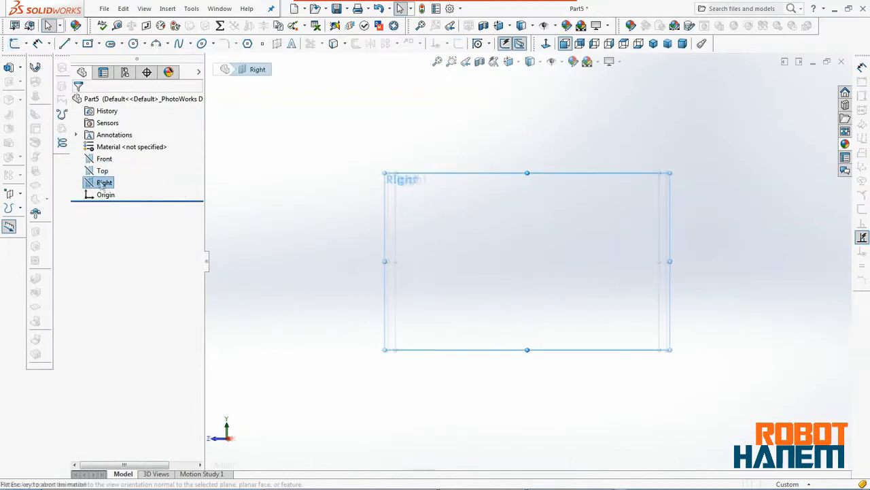
left_click(527, 261)
left_click(554, 288)
left_click(37, 43)
left_click(495, 241)
left_click(443, 185)
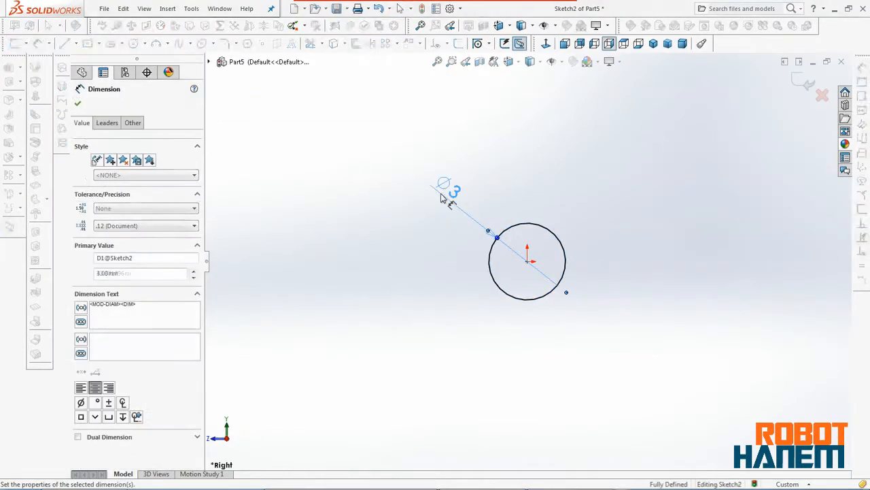
- Extrude the 3 mm circle 120 mm with the Mid Plane end condition
left_click(11, 68)
left_click(136, 169)
left_click(116, 211)
type("120.00mm")
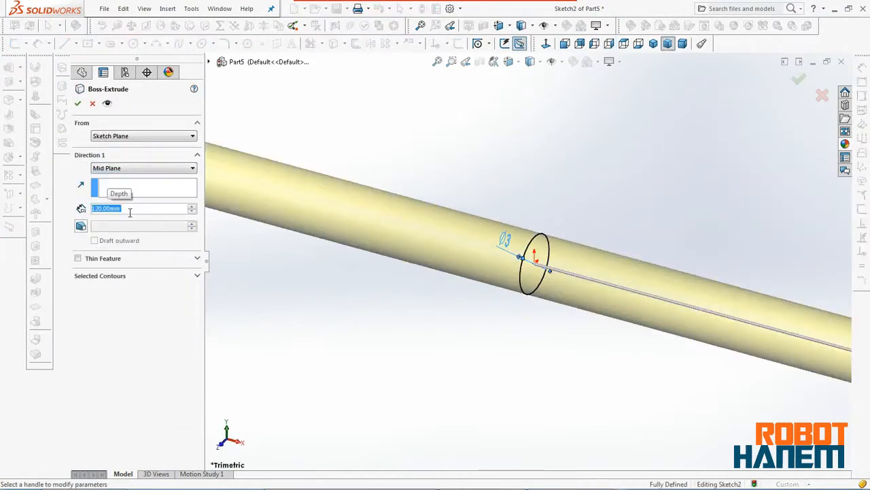
key("Return")
- Apply a light cream-coloured appearance to the rod
left_click(845, 143)
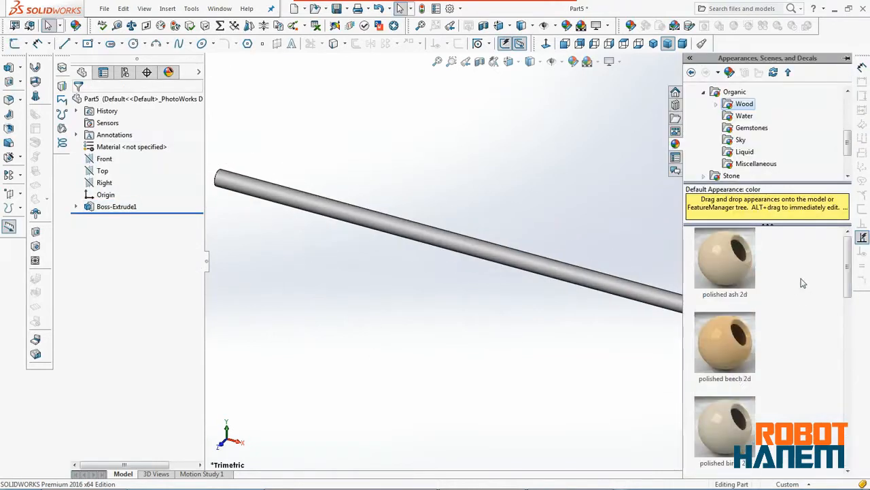
left_click(732, 116)
left_click_drag(725, 415, 592, 289)
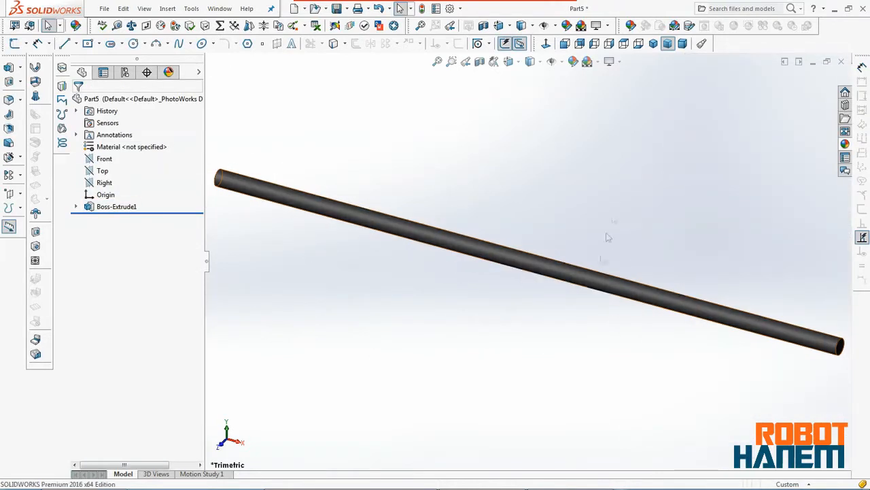
left_click_drag(729, 353, 599, 294)
- Save the rod as POZ6_ALTESIKMIL in the KALIMBA folder
key("ctrl+s")
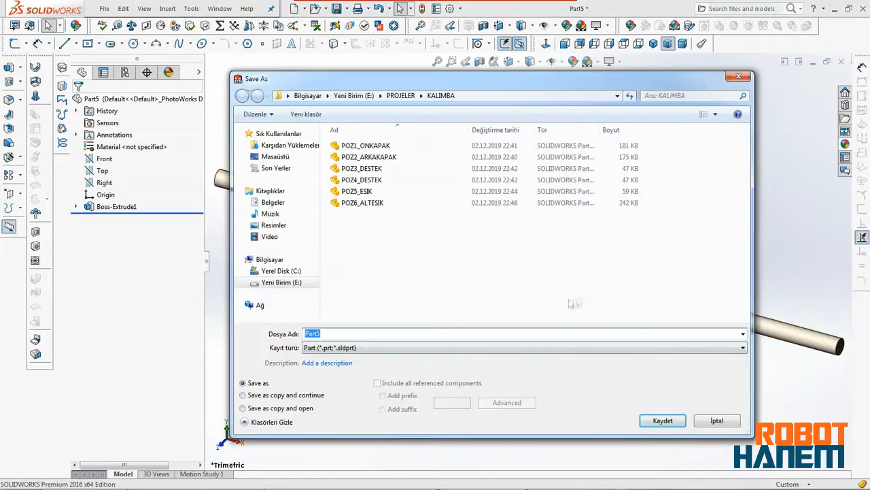
left_click(378, 202)
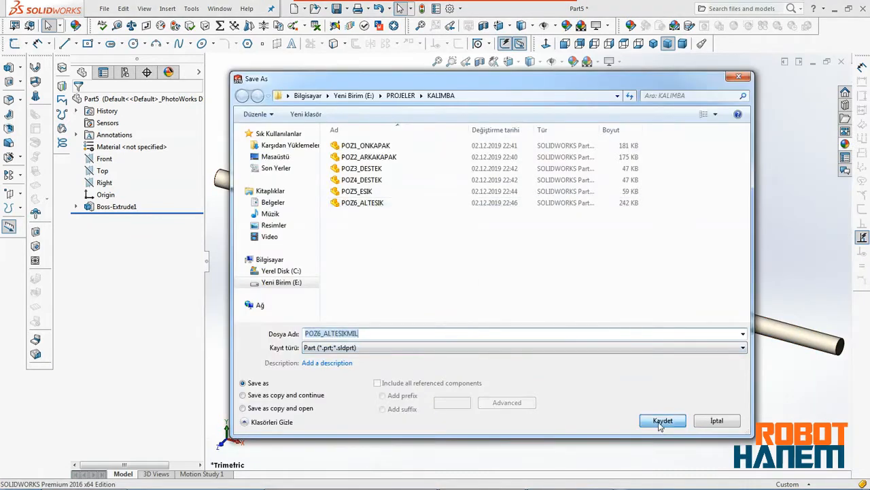
left_click(661, 421)
- Close the rod part and create a new part
left_click(550, 40)
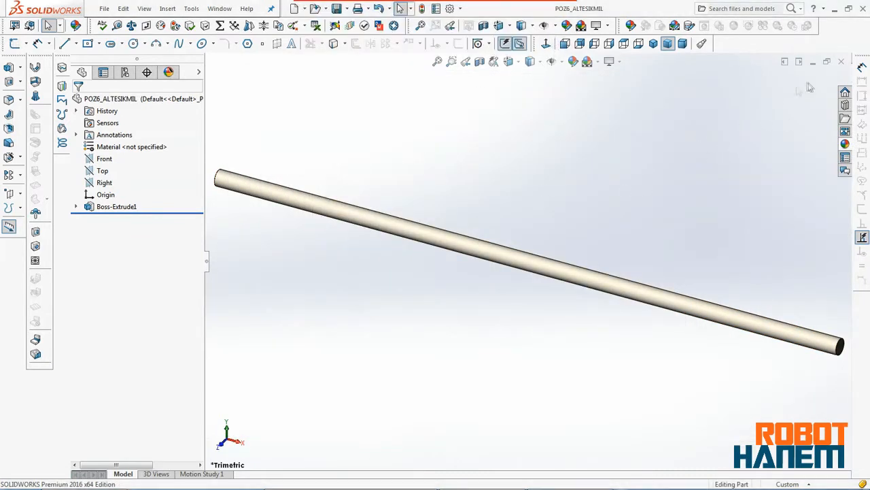
left_click(842, 65)
left_click(104, 8)
left_click(119, 23)
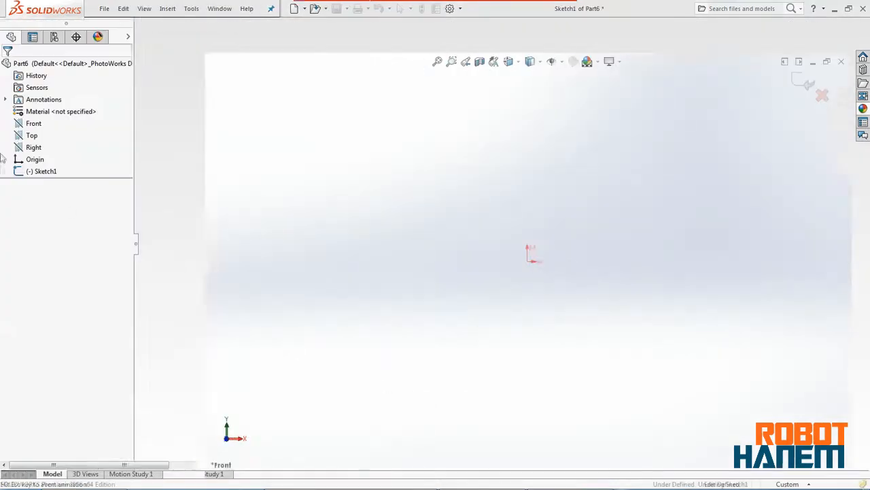
left_click(106, 160)
left_click(153, 145)
left_click(87, 43)
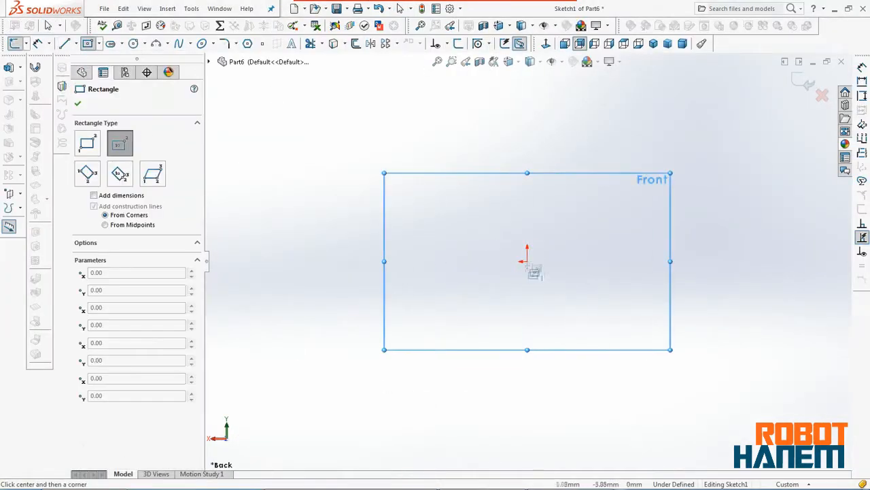
left_click(527, 262)
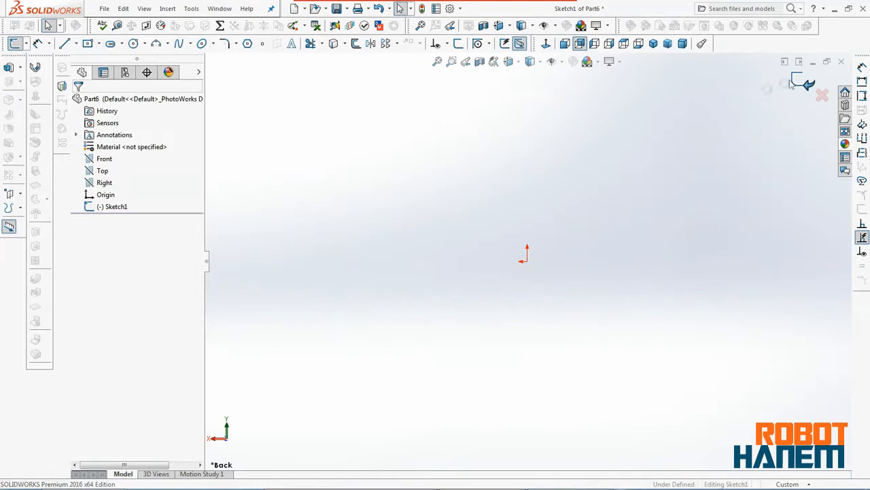
- Sketch a centre rectangle on the Front plane, centred on the origin and much wider than high
left_click(102, 159)
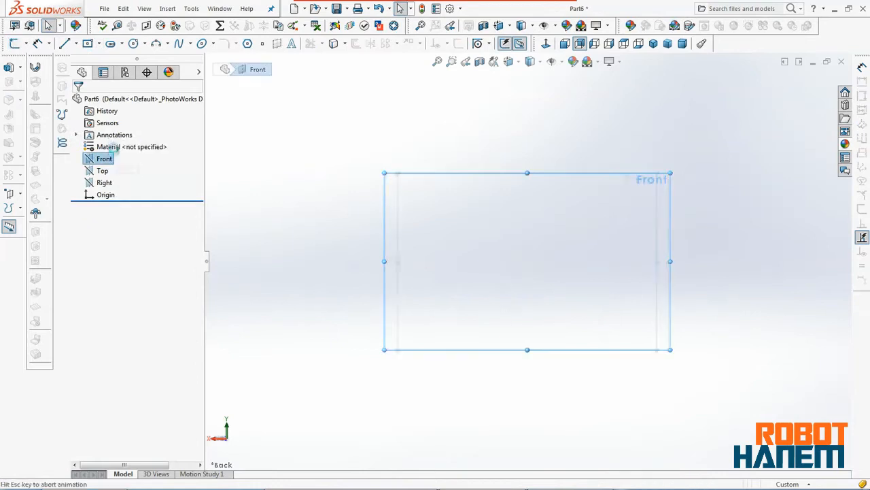
left_click(87, 43)
left_click(527, 261)
left_click(690, 214)
- Dimension the rectangle to 120 mm wide and 15 mm high
left_click(38, 43)
left_click(501, 214)
left_click(497, 166)
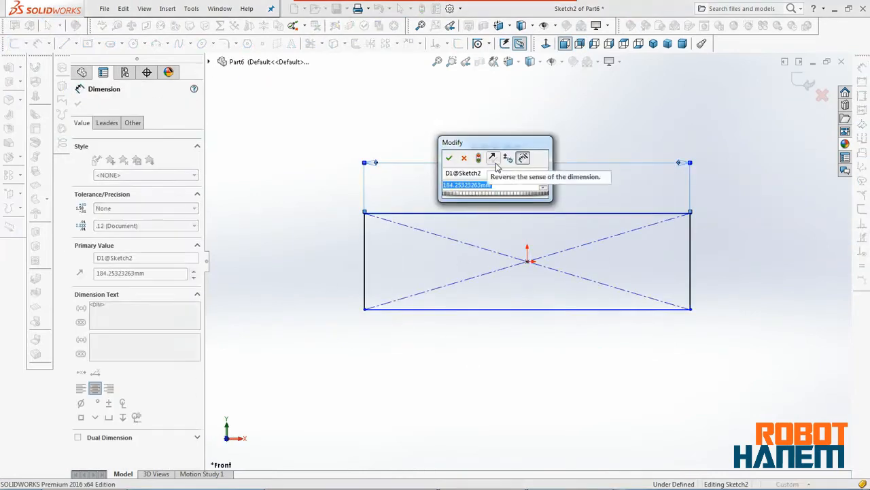
type("120")
key("Return")
left_click(690, 265)
left_click(721, 250)
type("15")
key("Return")
- Turn the 120 x 15 mm rectangle into a sheet metal base flange 1 mm thick
left_click(35, 67)
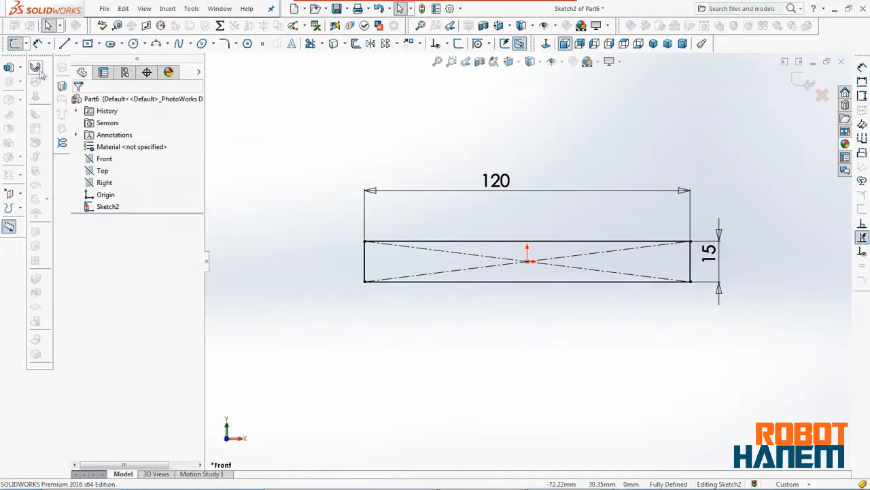
left_click_drag(118, 167, 57, 168)
type("1")
key("Return")
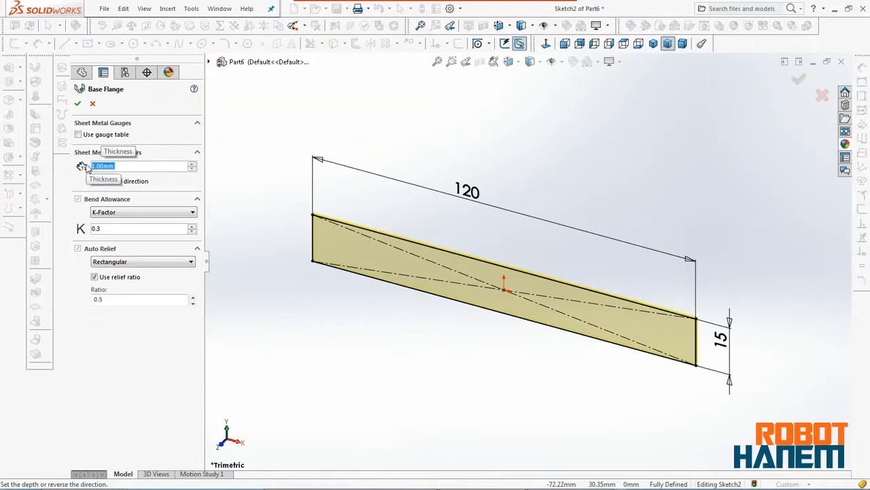
- Add a 90-degree edge flange along the upper long edge of the base flange
scroll(516, 283, "up", 2)
scroll(615, 272, "down", 4)
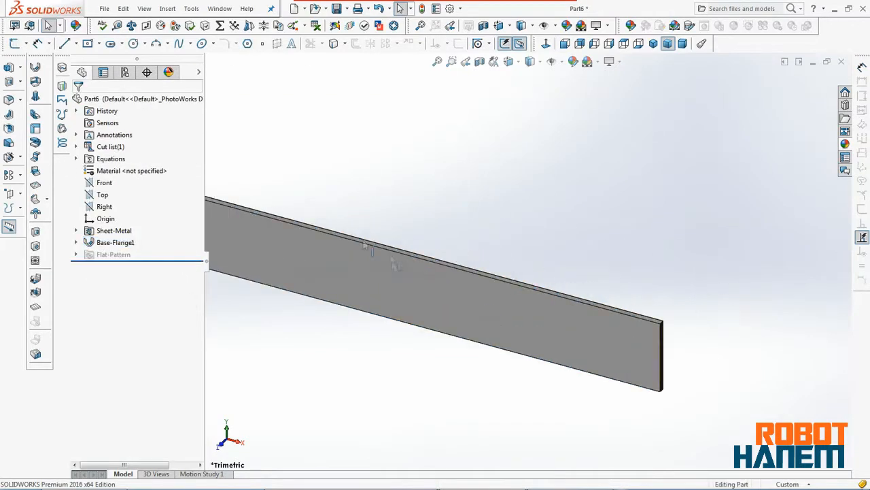
left_click(37, 116)
left_click(379, 246)
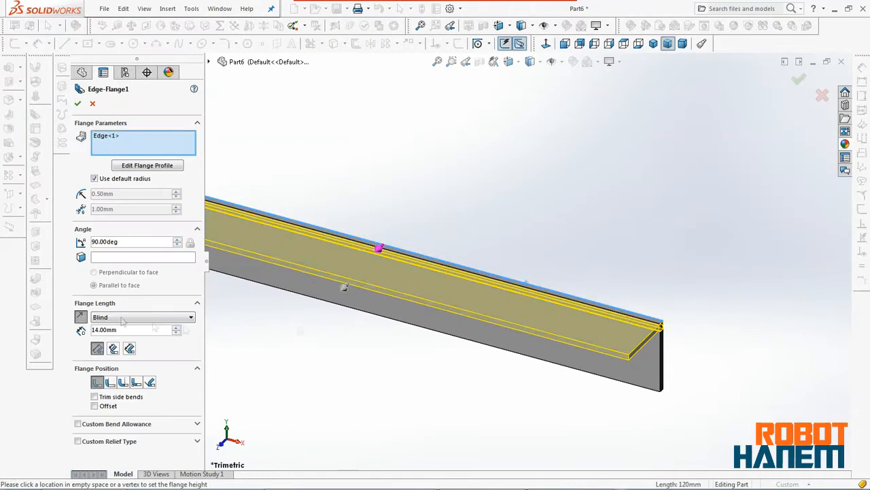
left_click(78, 103)
- Add a second edge flange along the free long edge of the first flange to form a channel profile
left_click(35, 116)
left_click(358, 273)
key("Return")
left_click(78, 103)
- Sketch a small circle on the back face of the base flange, near one end
scroll(493, 375, "up", 3)
middle_click_drag(500, 378, 522, 262)
key("space")
left_click(503, 269)
left_click(495, 259)
left_click(538, 228)
left_click(134, 44)
scroll(433, 327, "down", 3)
left_click(315, 216)
left_click(326, 227)
key("Escape")
- Align the circle's centre horizontally with the origin
left_click(314, 216)
left_click(597, 210, "ctrl")
left_click(104, 280)
left_click(77, 104)
- Dimension the circle to 3 mm diameter and its centre 5 mm from the flange's end edge
left_click(38, 43)
left_click(307, 223)
left_click(280, 298)
type("3")
key("Return")
left_click(315, 210)
left_click(273, 217)
left_click(271, 129)
type("5")
key("Return")
- Cut the 3 mm circle 10 mm deep and pattern the hole linearly along the flange's long edge with 4 instances
left_click(10, 82)
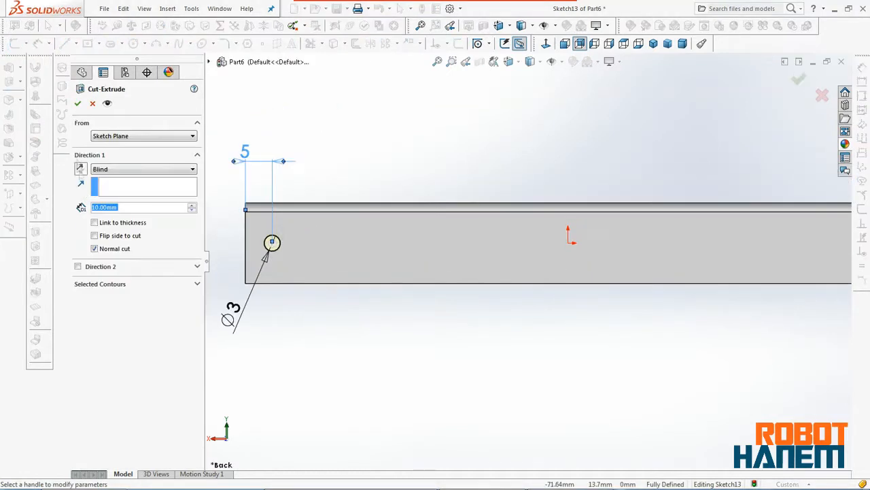
left_click(78, 103)
left_click(10, 175)
left_click(318, 283)
scroll(282, 340, "up", 5)
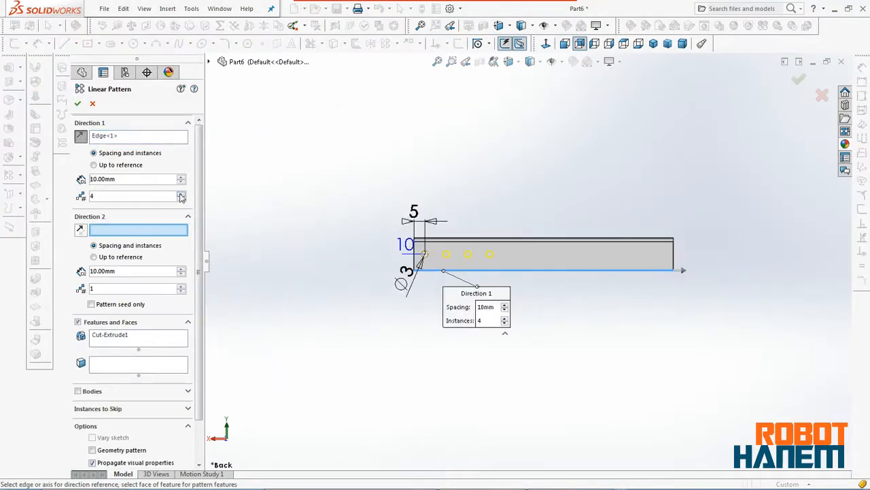
left_click(77, 103)
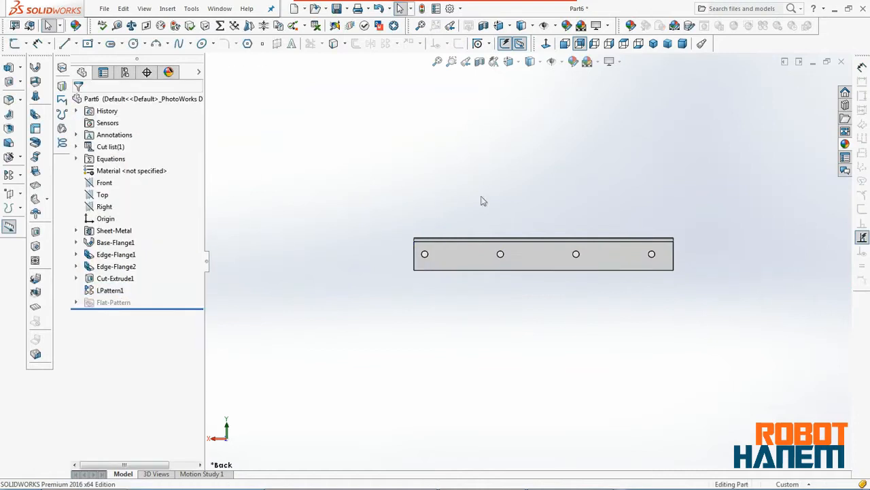
- Set the distance from the first hole's centre to the flange's end edge to 7.5 mm
scroll(646, 255, "down", 4)
scroll(500, 249, "up", 3)
double_click(110, 278)
double_click(304, 203)
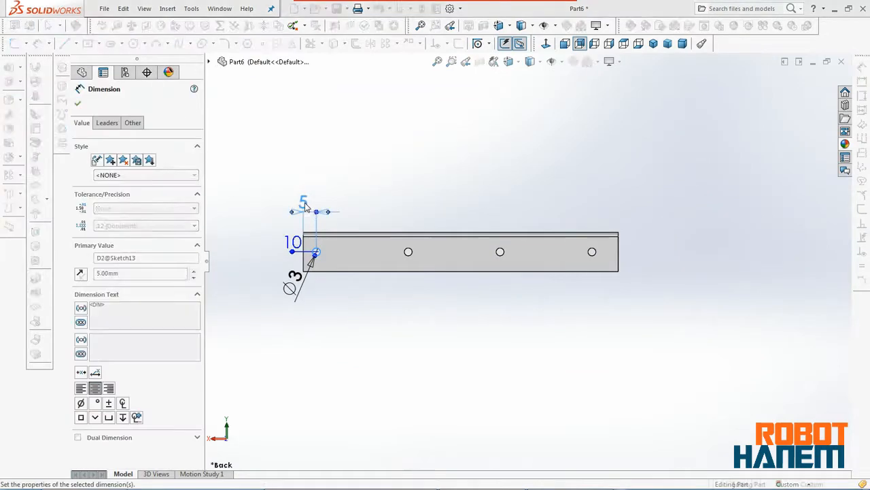
type("7.5")
key("Return")
left_click(78, 103)
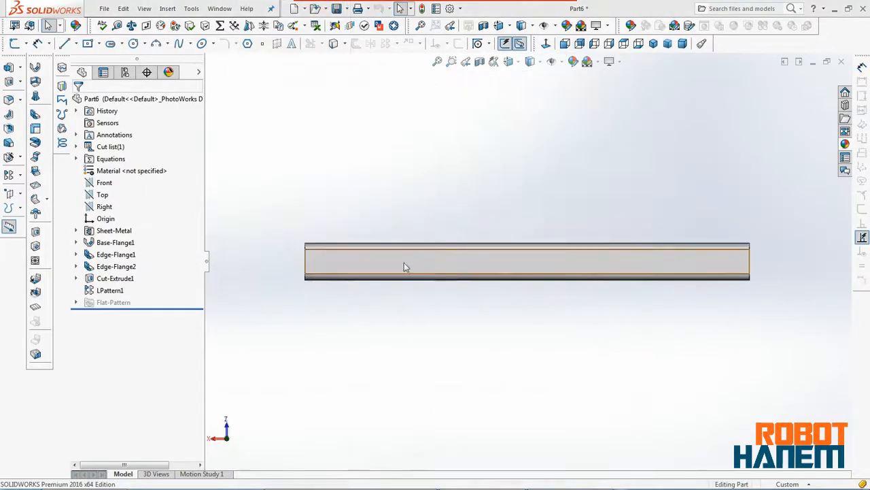
- Save the sheet metal part as POZ7_ALTESIKTUTUCU in the KALIMBA folder
key("ctrl+s")
left_click(363, 214)
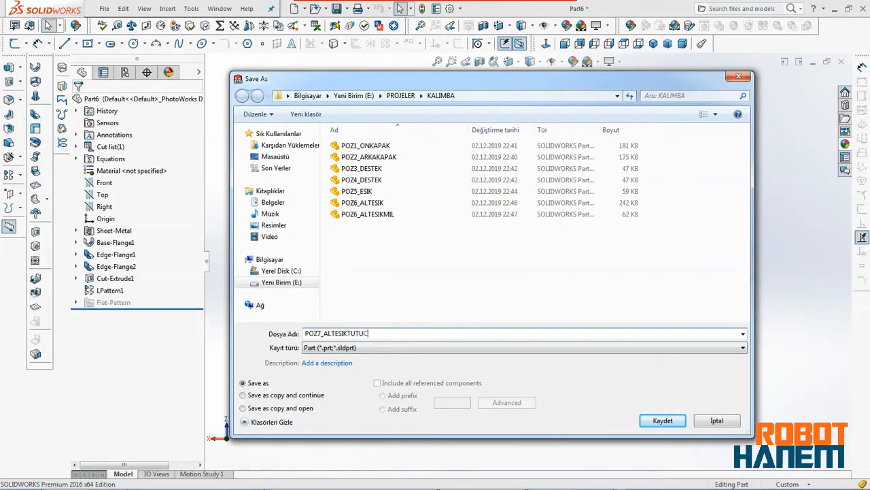
type("CU")
key("Return")
- Sketch a small centre rectangle on the outer face of the channel's web, near one end
left_click(390, 258)
left_click(430, 224)
left_click(87, 44)
scroll(320, 284, "down", 2)
scroll(323, 281, "down", 4)
left_click(307, 249)
left_click(330, 255)
key("Escape")
- Dimension the small rectangle to 2 mm high and 3 mm wide
left_click(39, 44)
scroll(287, 258, "down", 6)
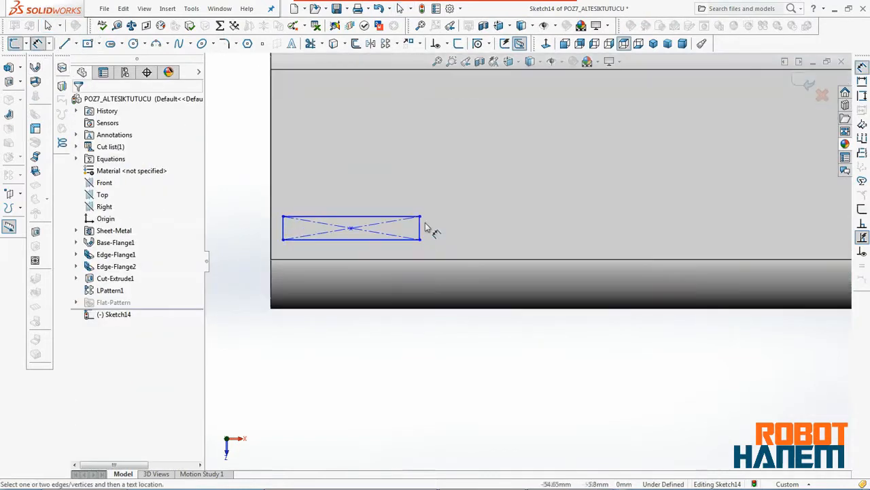
left_click(420, 227)
left_click(486, 229)
type("2")
key("Return")
left_click(350, 181)
left_click(367, 141)
type("3")
key("Return")
- Dimension the rectangle's centre 3.5 mm from the end edge of the web
left_click(376, 210)
left_click(271, 218)
left_click(278, 365)
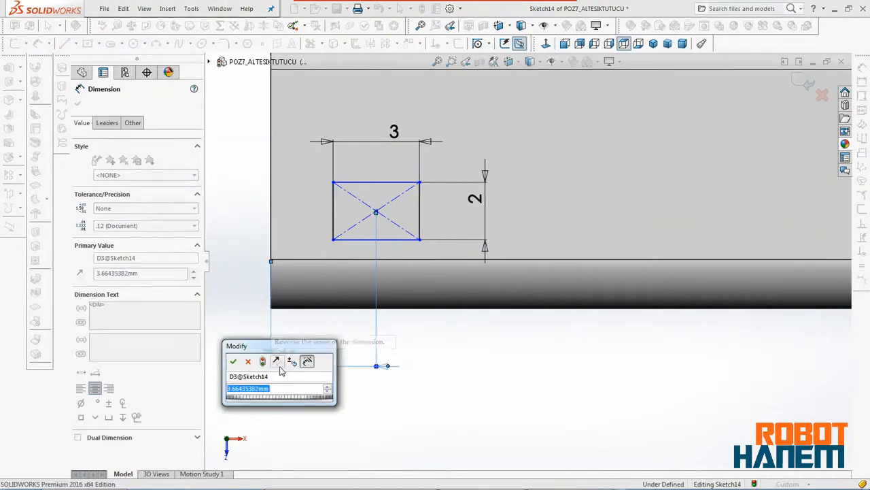
type("3.5")
key("Return")
left_click(378, 215)
left_click(406, 308)
middle_click_drag(304, 291, 357, 298)
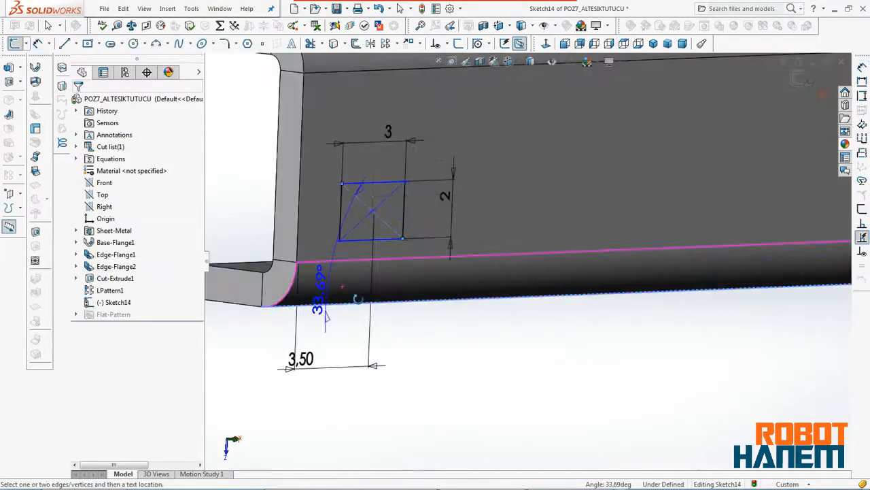
scroll(358, 297, "up", 3)
key("Escape")
- Dimension the rectangle's centre 3.5 mm from the lower outer long edge and cut the rectangle into the web
left_click(438, 232)
left_click(452, 286)
left_click(321, 298)
type("3.5")
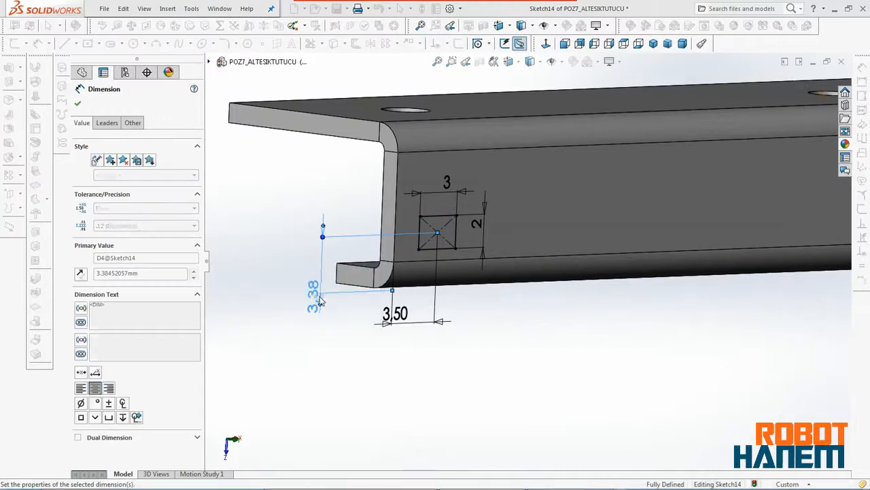
key("Return")
left_click(14, 83)
key("Return")
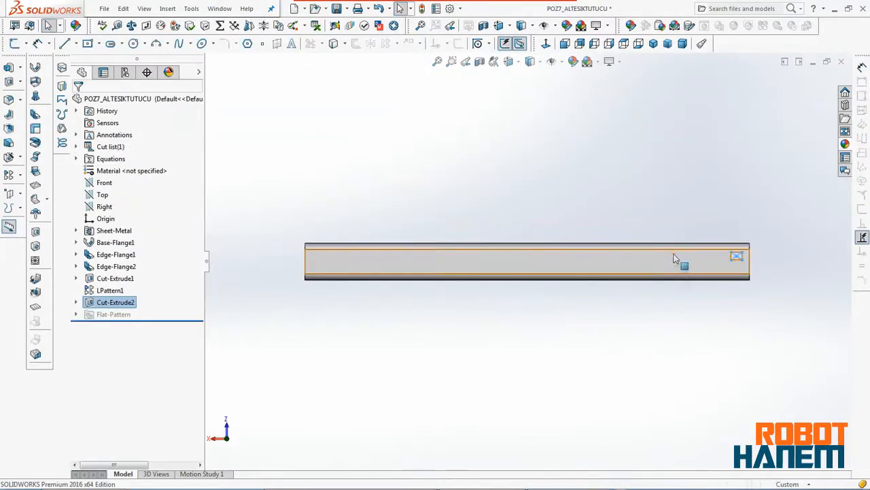
- Linear-pattern the small rectangular cut along the web's long edge with 7 mm spacing and 17 instances
left_click(8, 176)
left_click(489, 238)
scroll(506, 328, "up", 2)
left_click_drag(135, 195, 36, 207)
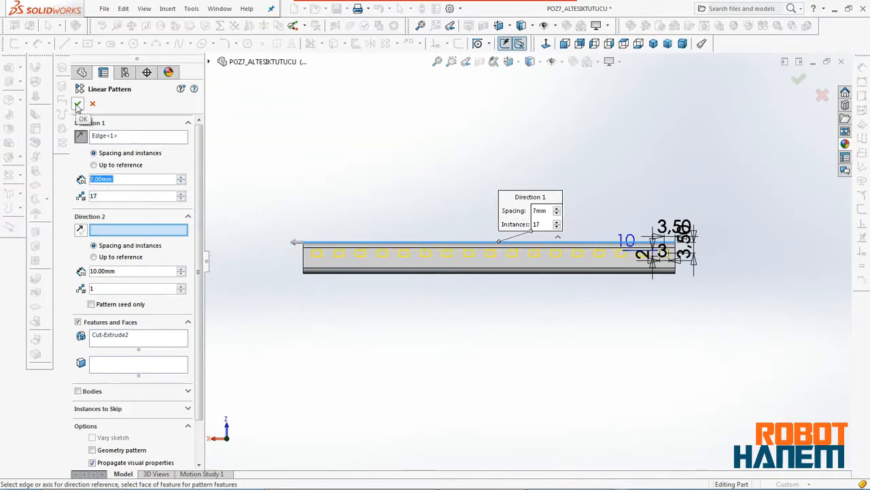
key("Return")
- Set the width of the patterned rectangular cut to 4 mm and rebuild the part
left_click(107, 316)
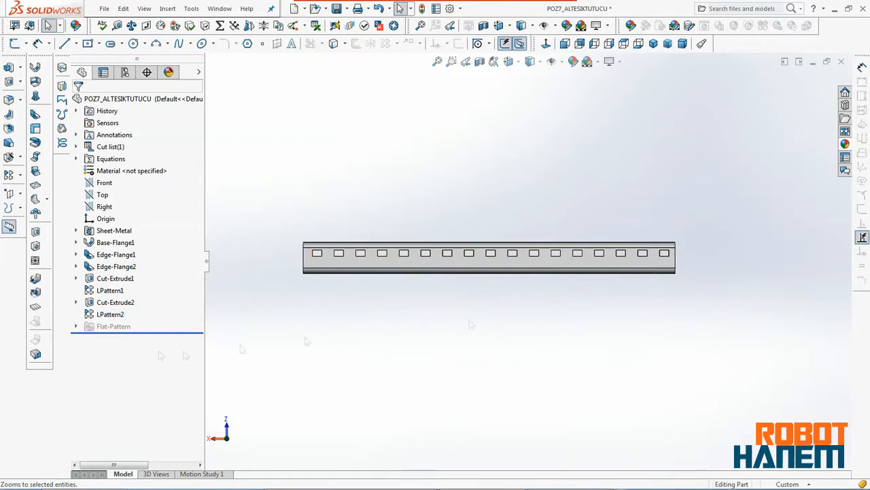
left_click(115, 303)
scroll(697, 251, "down", 7)
double_click(573, 285)
type("4")
key("Return")
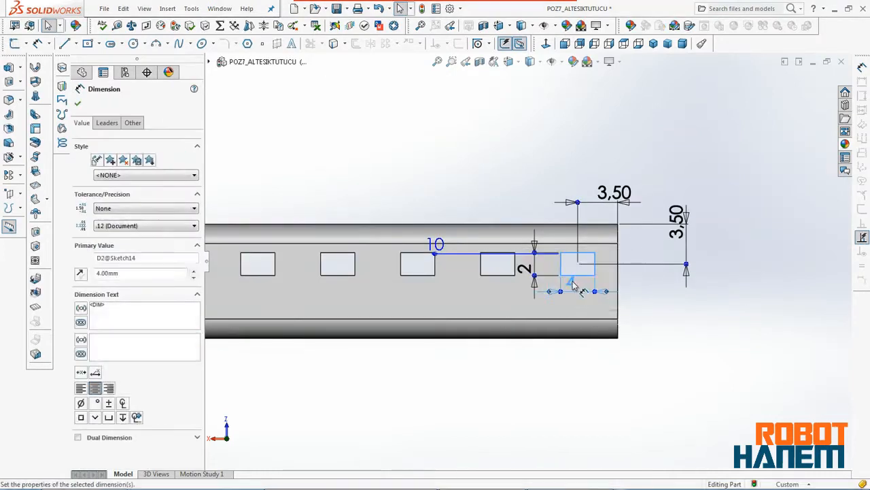
left_click(422, 9)
scroll(664, 268, "up", 10)
scroll(350, 258, "down", 5)
scroll(648, 276, "up", 1)
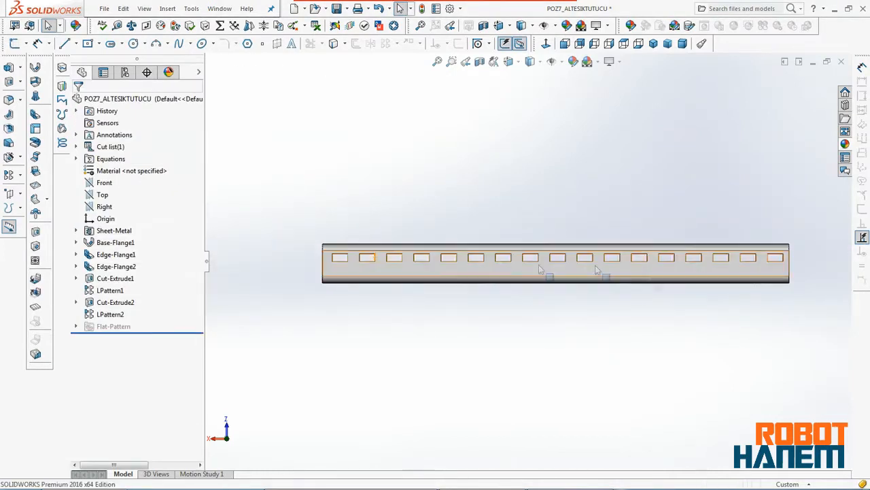
- Check the end gaps of the slot row and set the rectangle's centre 4 mm from the web's end edge in the cut's sketch
scroll(571, 257, "down", 8)
scroll(624, 259, "up", 10)
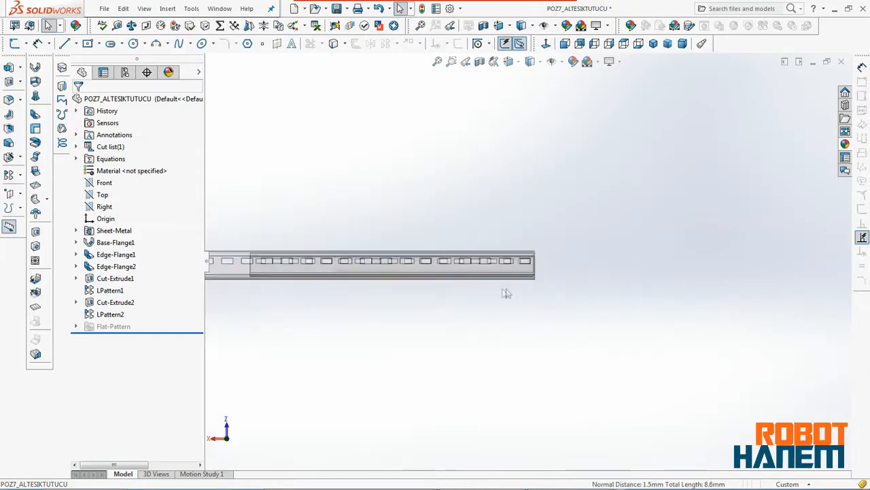
scroll(456, 236, "down", 6)
left_click(419, 240, "ctrl")
scroll(408, 283, "up", 10)
scroll(714, 235, "down", 3)
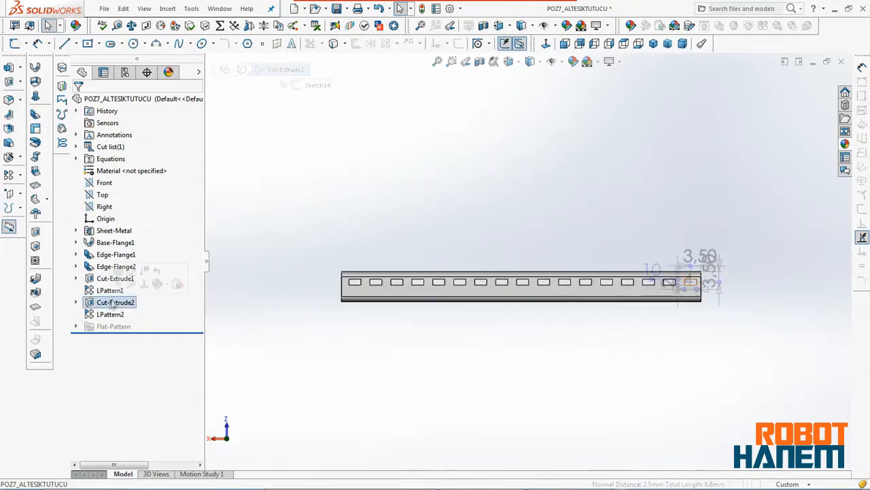
left_click(111, 304)
left_click(131, 280)
scroll(679, 286, "down", 6)
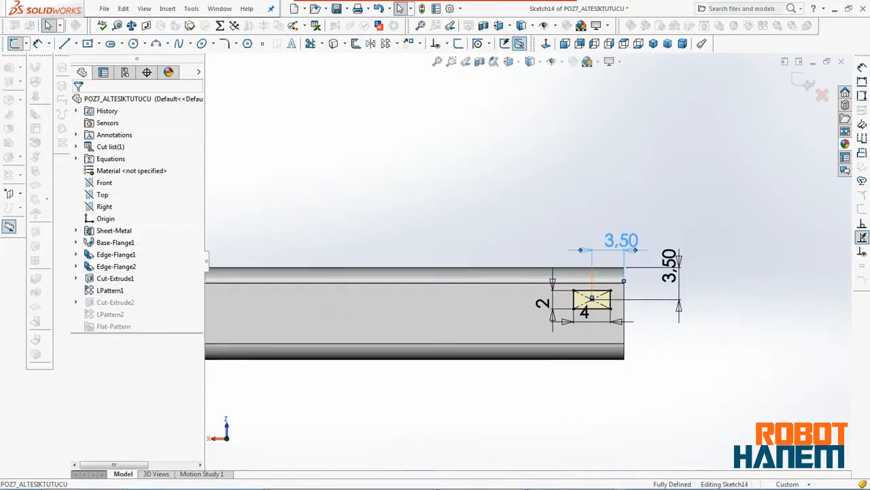
left_click(617, 245)
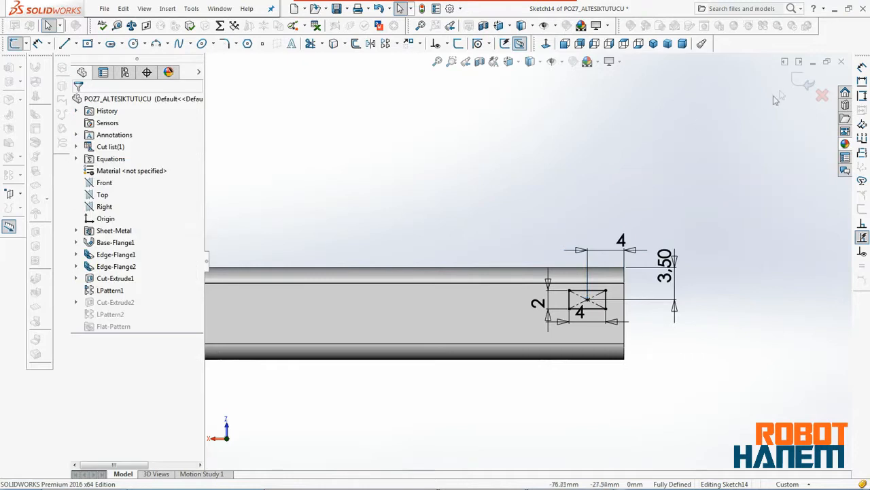
scroll(514, 214, "down", 6)
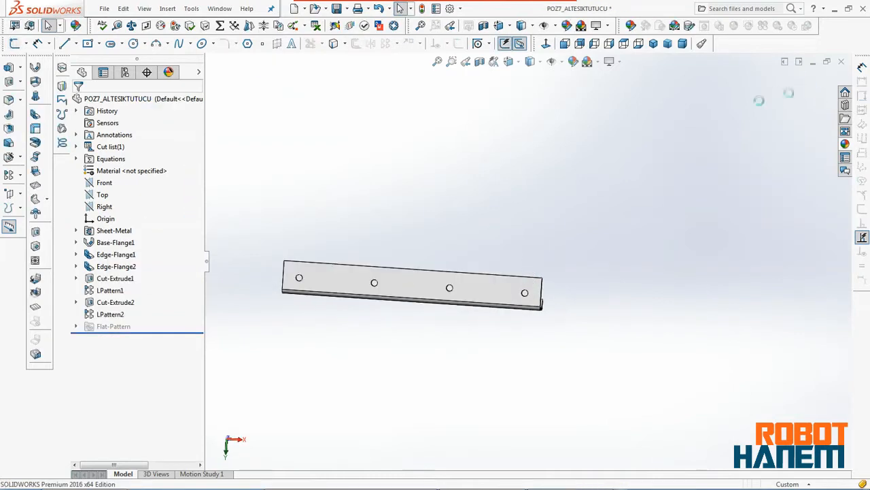
- Close the holder part, open POZ2_ARKAKAPAK from the KALIMBA folder and show it in front view
left_click(843, 61)
left_click(104, 9)
left_click(116, 34)
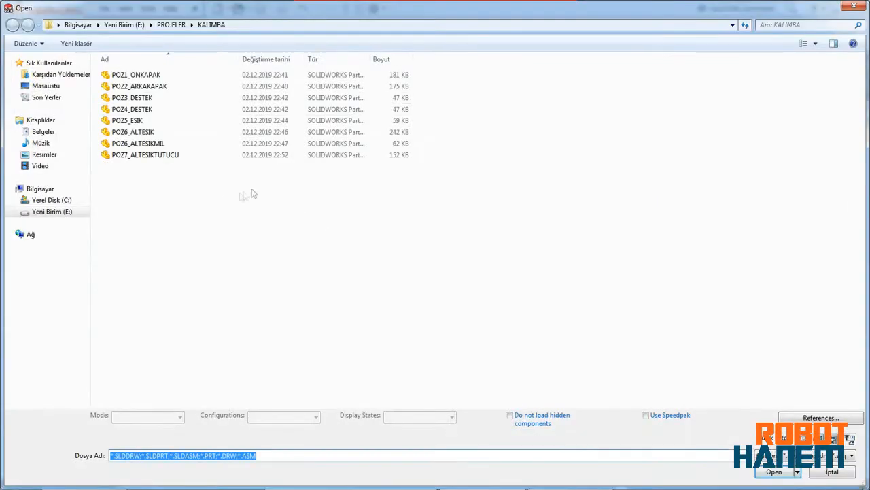
left_click(774, 472)
key("space")
left_click(480, 292)
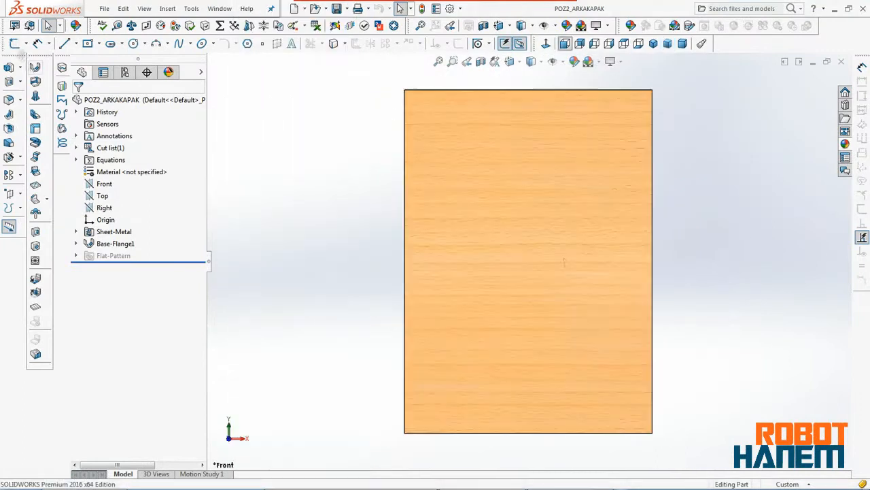
- Create a new assembly with POZ2_ARKAKAPAK as its fixed first component
left_click(104, 9)
left_click(140, 85)
left_click(428, 422)
left_click(385, 413)
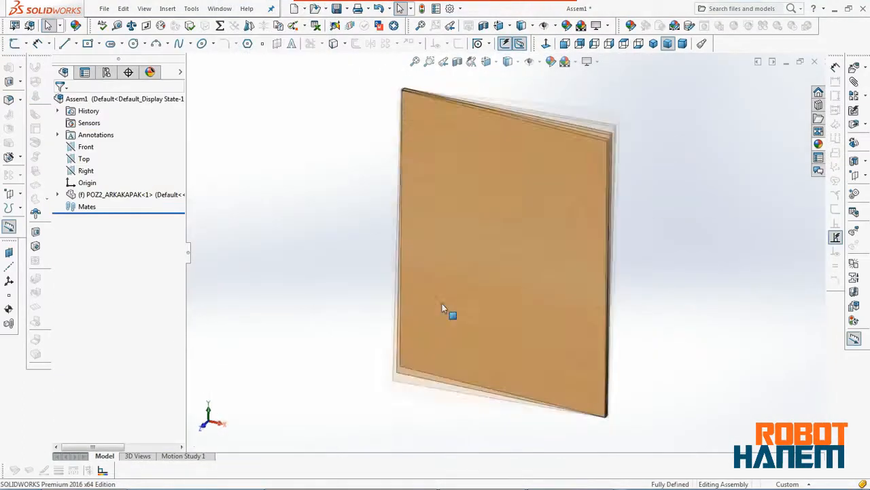
- Insert POZ3_DESTEK from the KALIMBA folder and place it beside the back cover
left_click(854, 70)
left_click(815, 43)
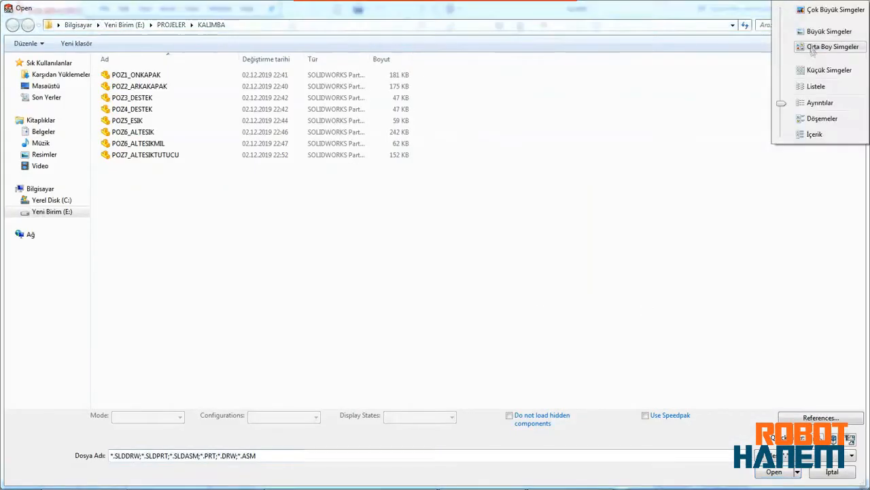
left_click(808, 45)
double_click(245, 89)
left_click(707, 167)
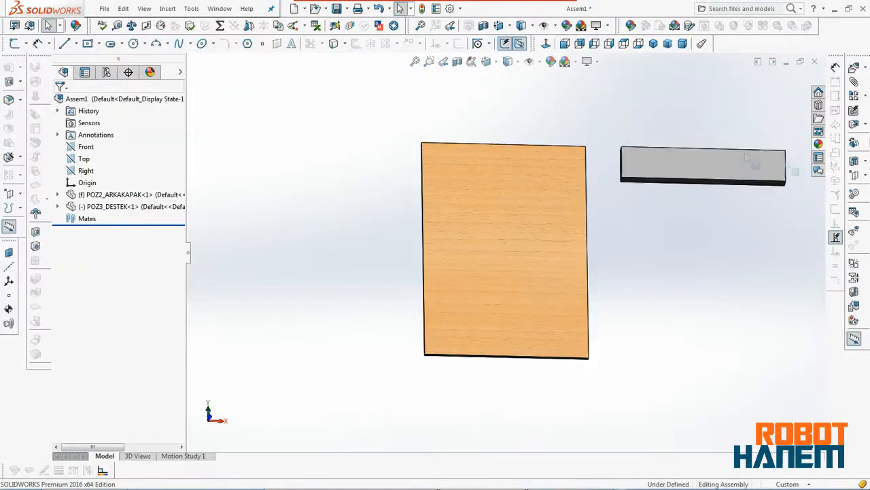
- Mate a long face of POZ3_DESTEK coincident with the broad inner face of the back cover
scroll(591, 217, "down", 3)
left_click(704, 144)
left_click(534, 164)
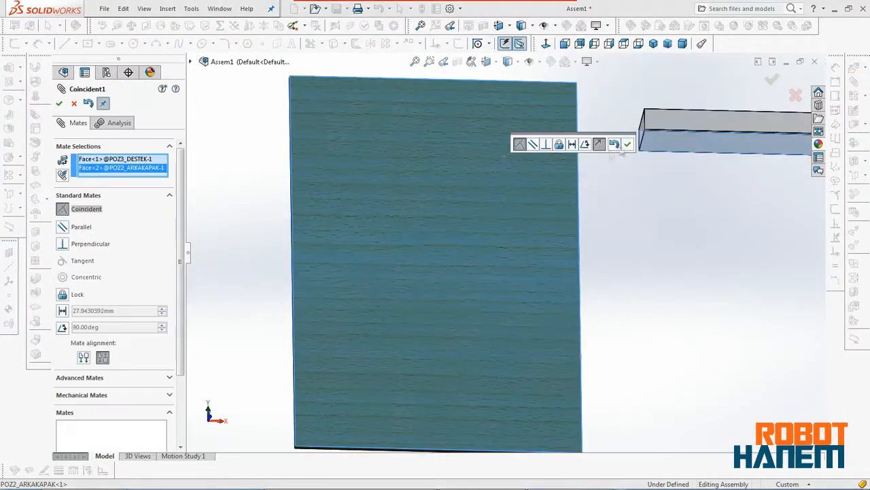
left_click(627, 144)
scroll(505, 204, "up", 2)
left_click(59, 103)
- Centre POZ3_DESTEK between the back cover's long side faces with a Width mate
middle_click_drag(545, 219, 584, 200)
left_click(581, 163)
scroll(391, 204, "down", 6)
left_click(388, 204, "ctrl")
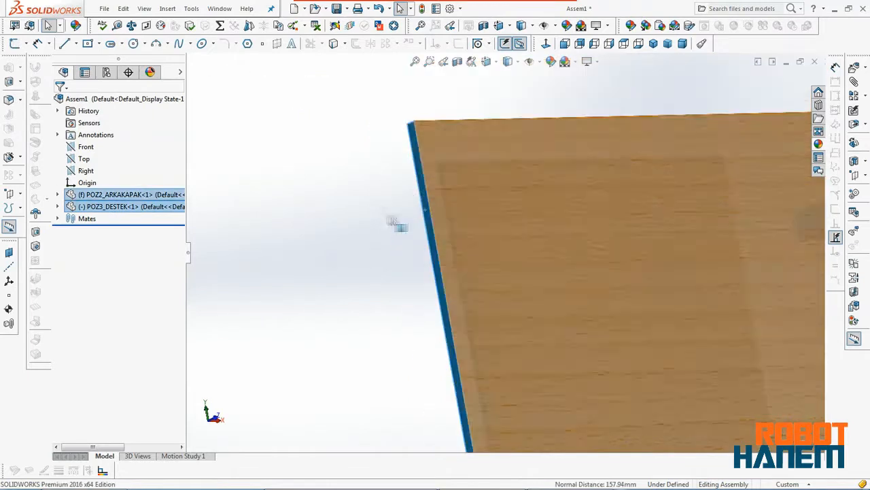
scroll(517, 258, "up", 7)
middle_click_drag(605, 292, 487, 333)
scroll(673, 223, "down", 7)
left_click(854, 81)
left_click(59, 103)
left_click(59, 104)
scroll(516, 259, "up", 2)
- Mate the outer face of POZ3_DESTEK coincident with the back cover's upper short edge face
middle_click_drag(504, 272, 578, 293)
left_click(854, 82)
left_click(586, 295)
scroll(733, 277, "down", 6)
left_click(655, 276)
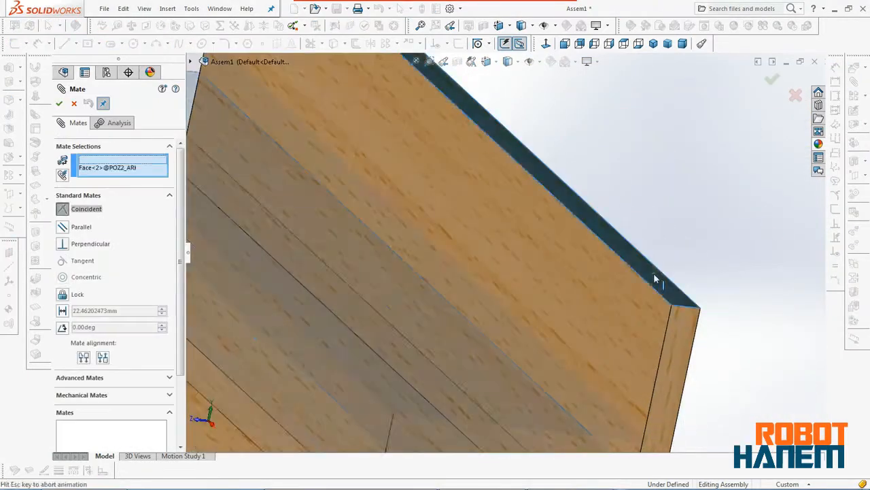
left_click(59, 104)
left_click(59, 104)
- Open POZ3_DESTEK from the assembly and apply a wood appearance to the whole part
scroll(506, 248, "up", 7)
key("space")
left_click(521, 221)
left_click(527, 100)
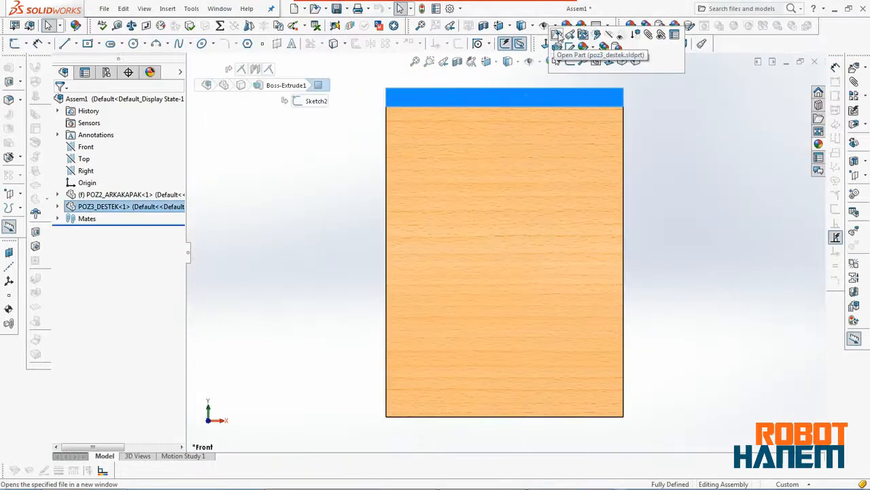
left_click(557, 39)
left_click(854, 143)
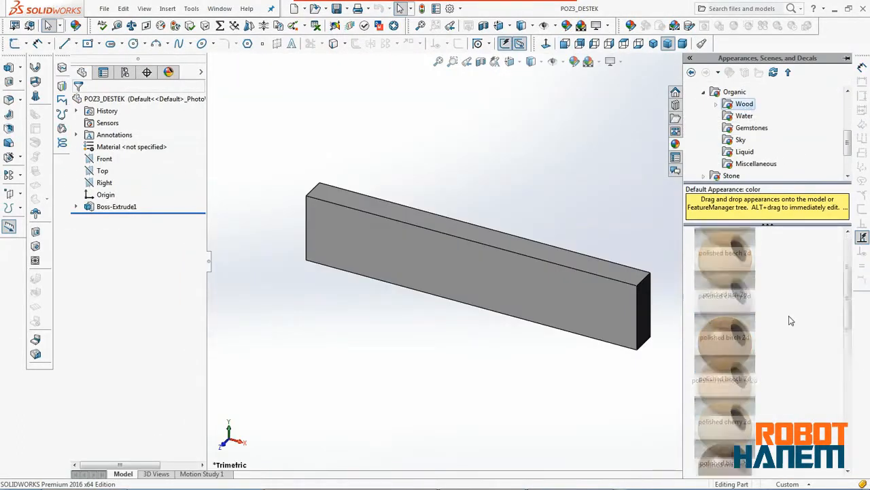
left_click_drag(782, 326, 534, 292)
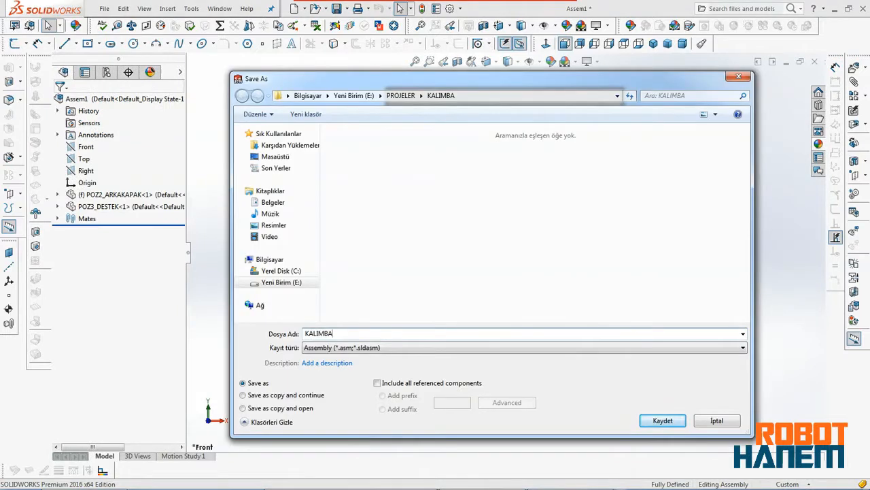
- Save the assembly as KALIMBA in the KALIMBA folder and mirror POZ3_DESTEK to the opposite end of the back cover
key("Return")
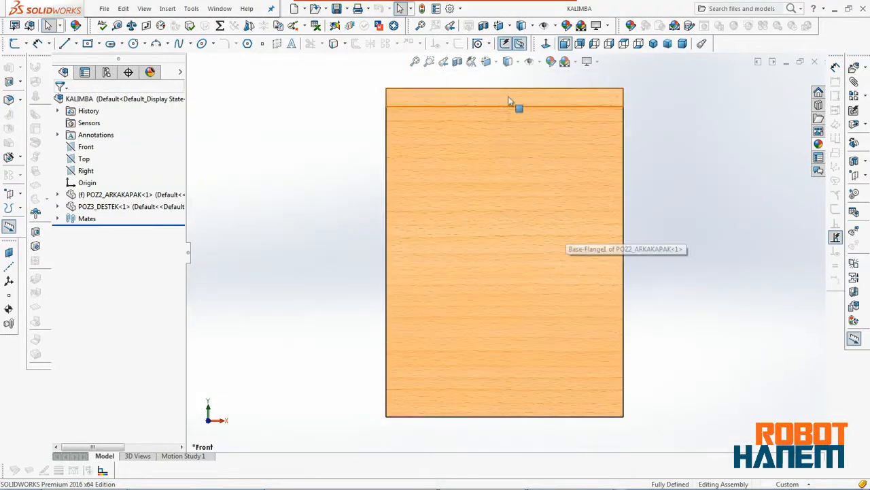
left_click(759, 175)
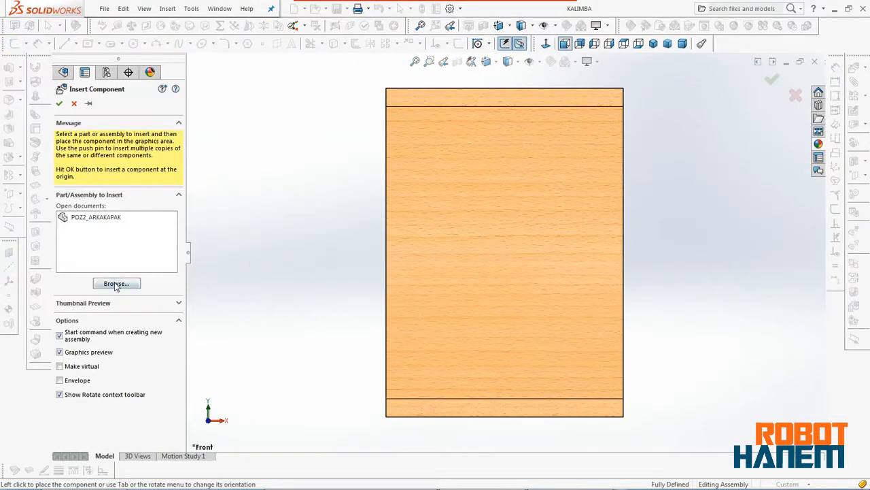
- Insert POZ4_DESTEK from the KALIMBA folder into the assembly
left_click(120, 280)
left_click(773, 469)
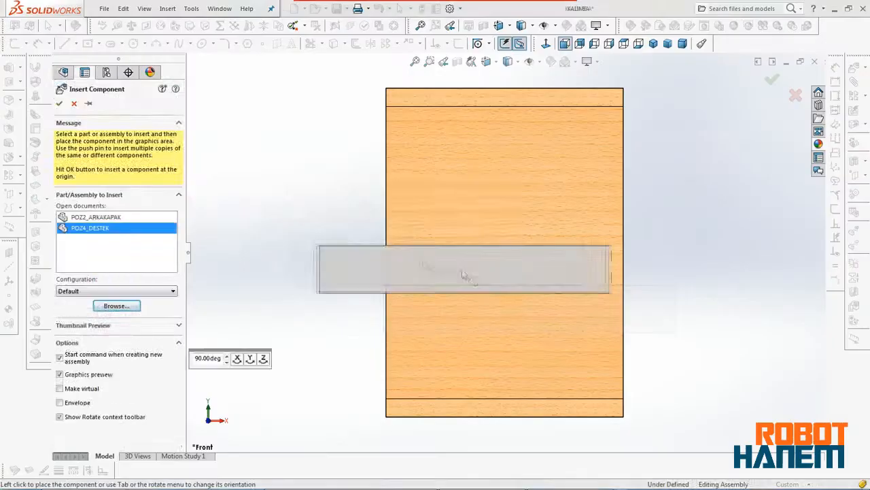
left_click(346, 204)
- Try to mate a face of POZ4_DESTEK coincident with the back cover's narrow side face
middle_click_drag(346, 204, 363, 202)
left_click(355, 200)
left_click(855, 82)
scroll(401, 347, "down", 5)
left_click(415, 372)
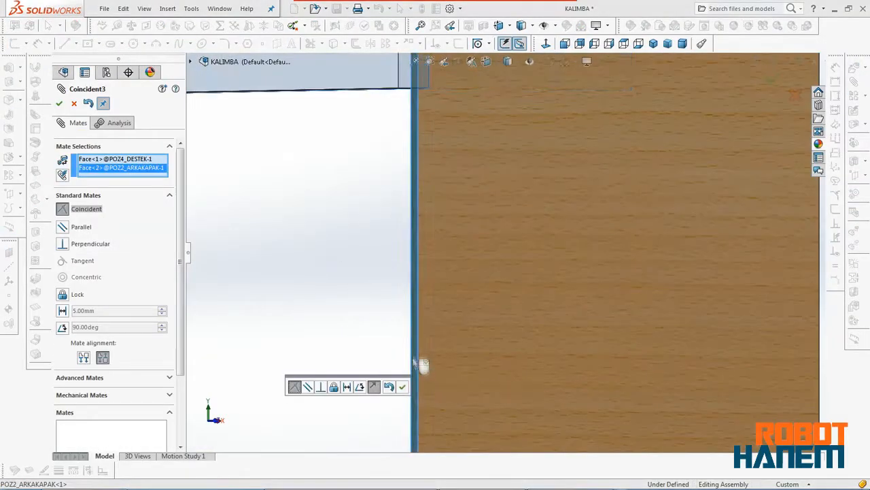
left_click(402, 386)
key("Escape")
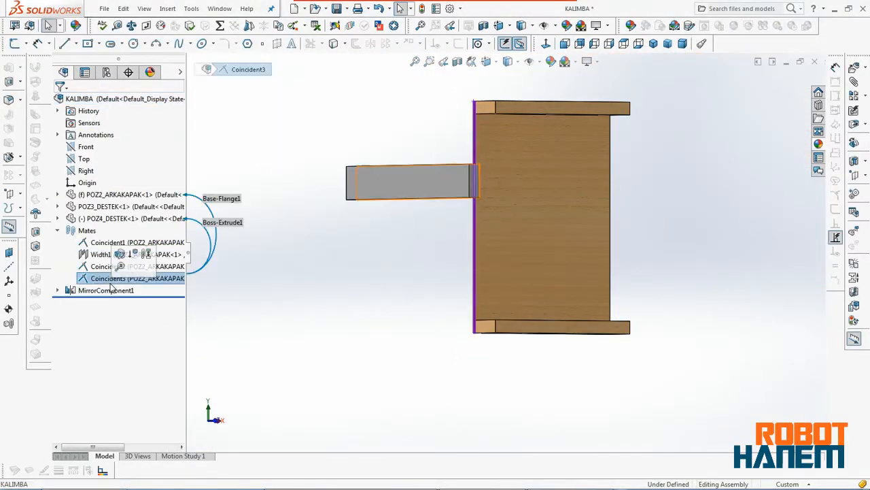
- Mate a face of POZ4_DESTEK coincident with the end face of the mirrored POZ3_DESTEK and swing the part upright
left_click(771, 219)
left_click(855, 82)
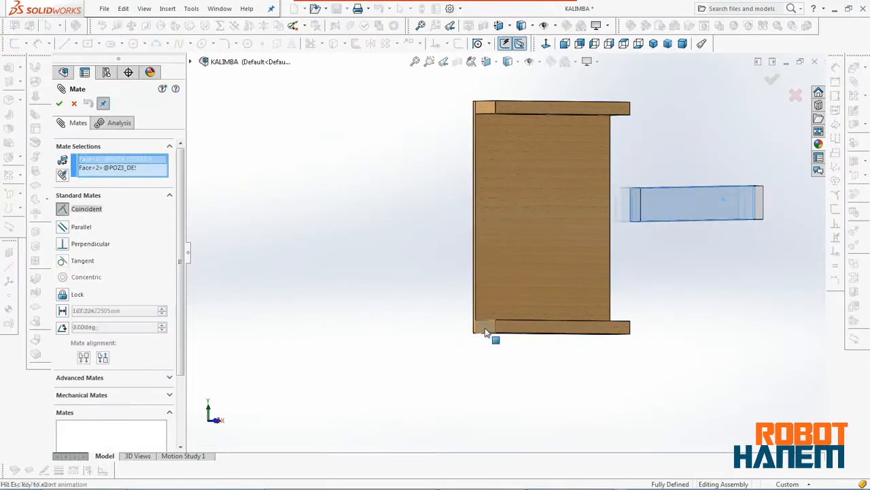
left_click(585, 338)
left_click(60, 104)
left_click_drag(558, 204, 515, 392)
left_click(517, 393)
- Mate the adjacent long face of POZ4_DESTEK coincident with the back cover's inner face
middle_click_drag(517, 381, 617, 338)
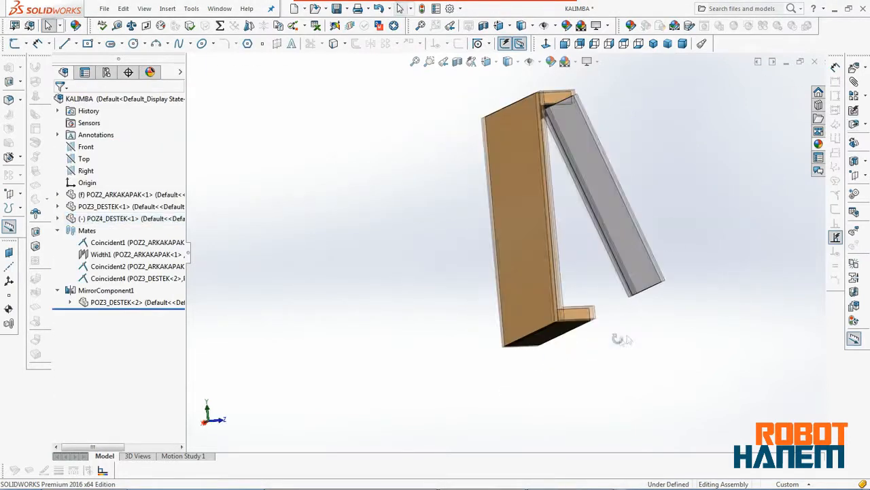
left_click(854, 81)
scroll(612, 299, "down", 2)
left_click(649, 249)
middle_click_drag(639, 265, 422, 294)
left_click(607, 237)
left_click(694, 303)
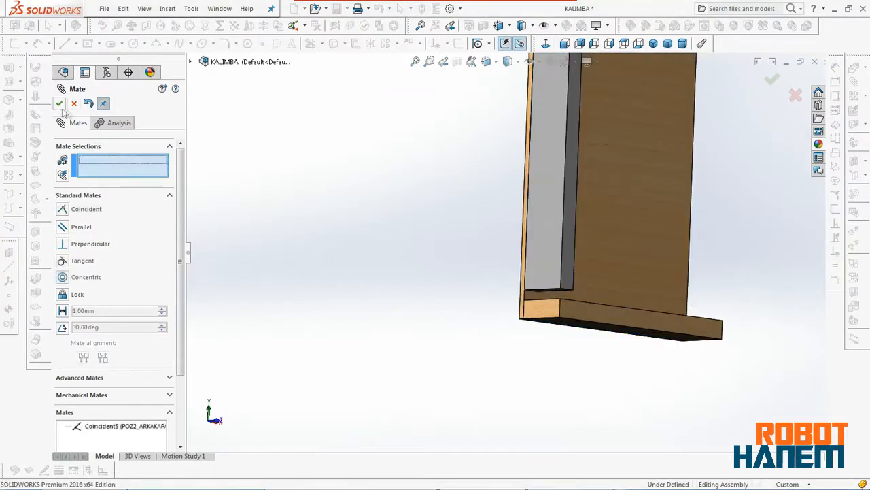
left_click(59, 104)
- Centre POZ4_DESTEK lengthwise on the back cover with a Width mate using its two end faces
left_click_drag(555, 237, 553, 181)
scroll(552, 299, "down", 2)
middle_click_drag(550, 285, 561, 194)
left_click(523, 152)
left_click(490, 317, "ctrl")
scroll(486, 323, "up", 5)
middle_click_drag(479, 333, 463, 272)
scroll(480, 274, "down", 6)
left_click(486, 257, "ctrl")
left_click(647, 139, "ctrl")
left_click(855, 81)
left_click(59, 104)
- Mirror POZ4_DESTEK to the opposite long side of the back cover
middle_click_drag(517, 293, 389, 223)
scroll(393, 228, "up", 5)
key("space")
left_click(521, 270)
left_click(395, 225)
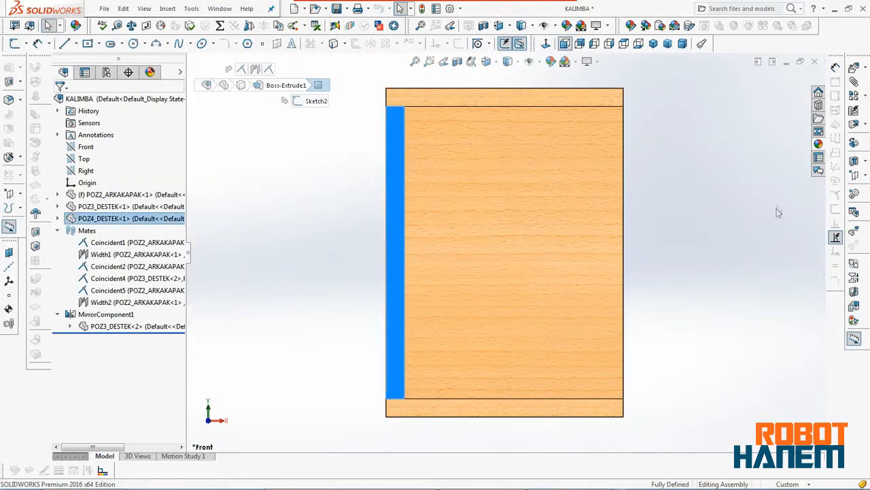
left_click(760, 175)
left_click(59, 104)
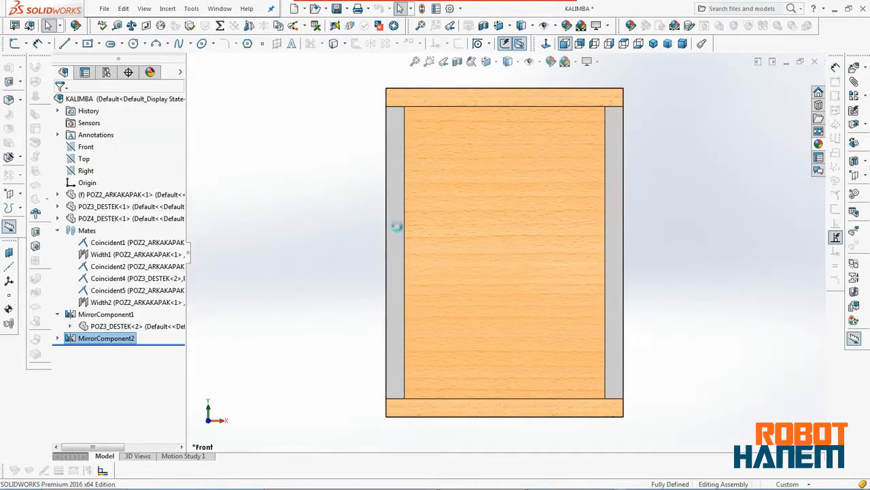
- Open POZ4_DESTEK from the assembly and apply a wood appearance to it
right_click(396, 225)
left_click(403, 13)
left_click(844, 144)
double_click(717, 340)
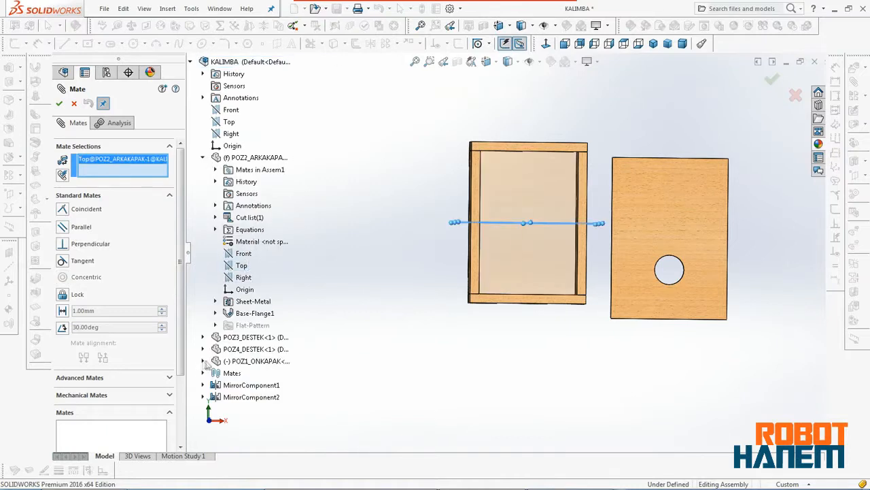
- Align POZ1_ONKAPAK with POZ2_ARKAKAPAK using coincident mates between their reference planes
left_click(242, 390)
left_click(254, 385)
left_click(253, 194)
left_click(242, 182)
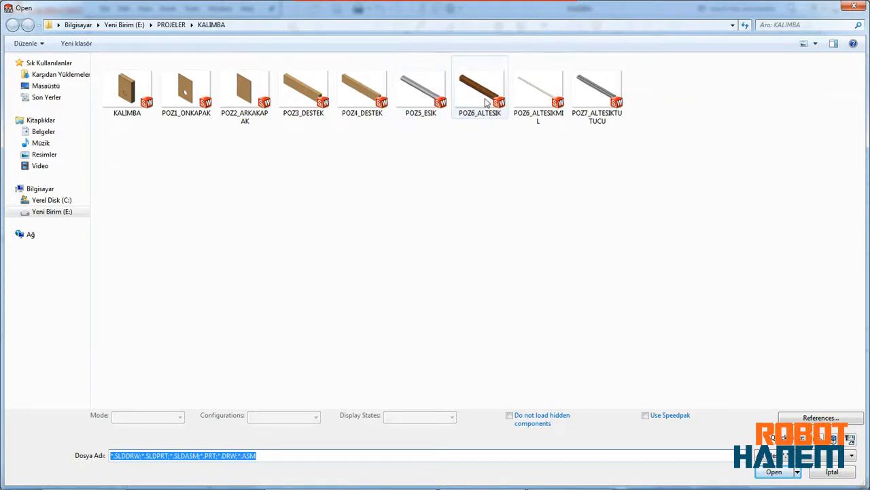
- Insert POZ6_ALTESIK and centre it between the two POZ4_DESTEK side supports with a Width mate
double_click(487, 102)
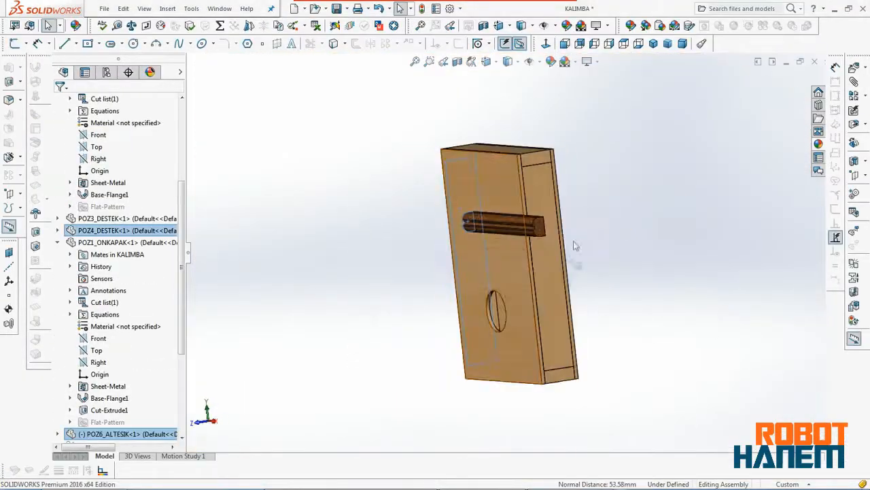
left_click(59, 105)
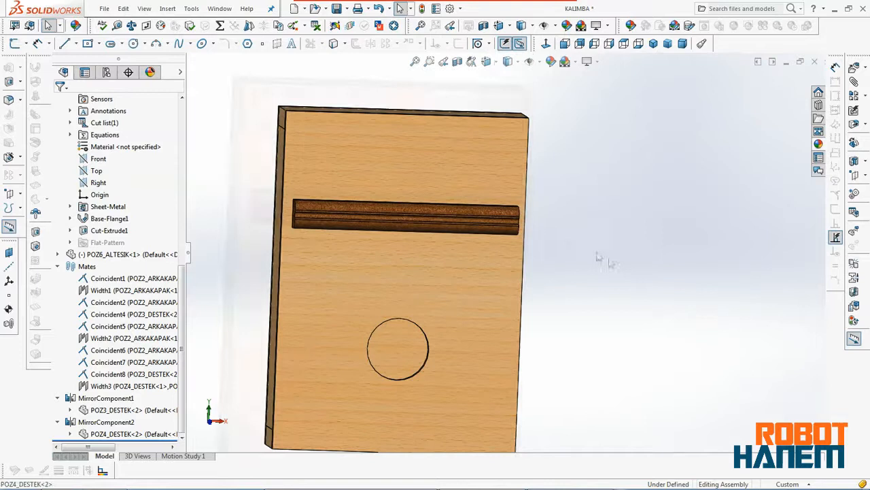
middle_click_drag(402, 218, 583, 330)
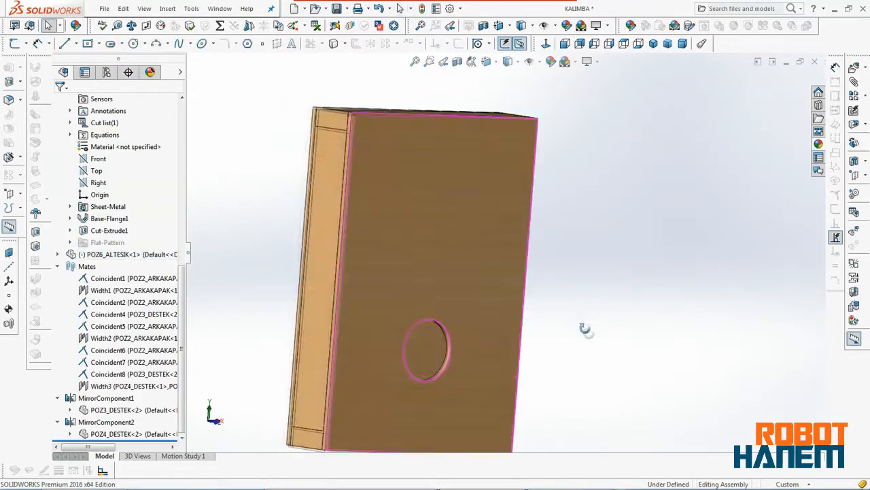
- Mate POZ6_ALTESIK's flat face coincident with the outer face of the front cover POZ1_ONKAPAK
scroll(582, 331, "up", 5)
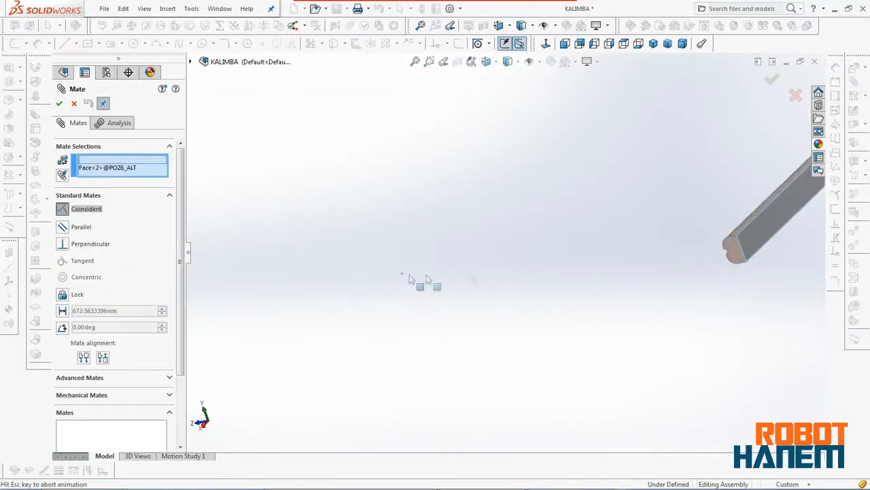
key("Return")
key("Return")
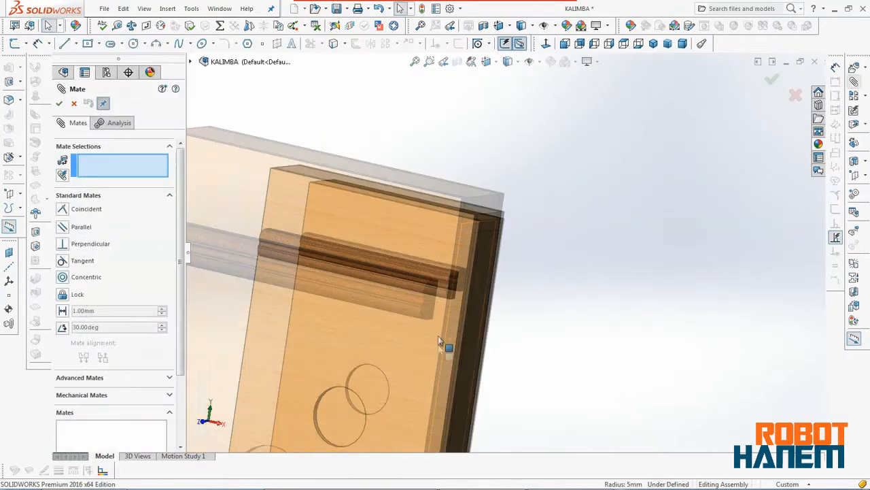
- Add a 50 mm distance mate between POZ6_ALTESIK and the outer face of the upper end support POZ3_DESTEK
middle_click_drag(437, 336, 455, 295)
left_click(476, 212)
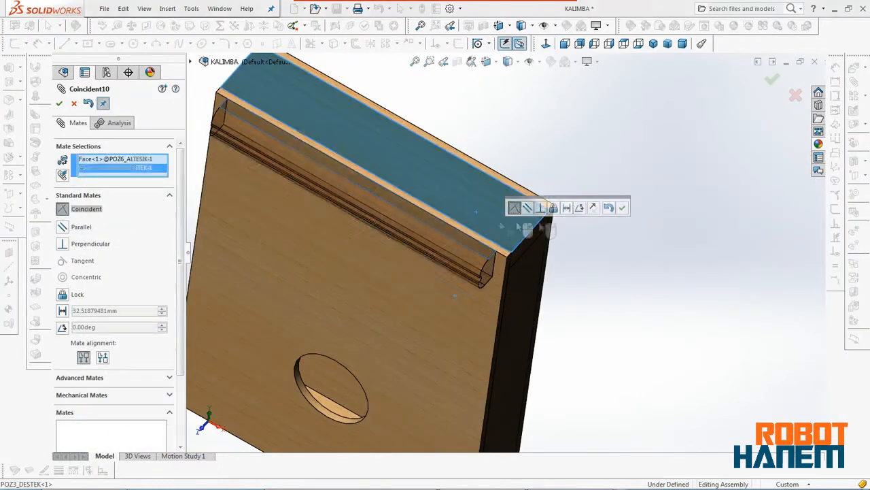
left_click(566, 208)
type("50")
key("Return")
left_click(622, 208)
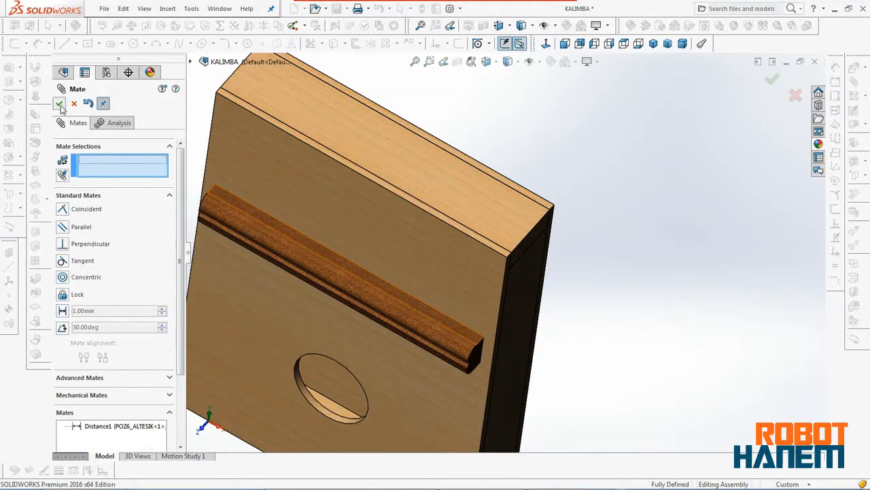
left_click(60, 106)
- Insert POZ6_ALTESIKMIL into the assembly and mate it concentric with the groove of POZ6_ALTESIK
key("space")
left_click(656, 228)
left_click(855, 68)
left_click(112, 285)
left_click(546, 87)
double_click(546, 87)
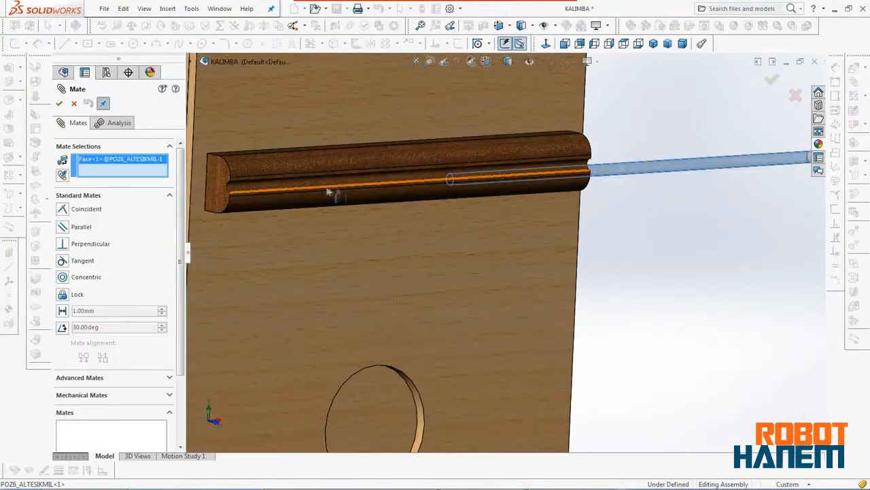
left_click(318, 179)
left_click(307, 156)
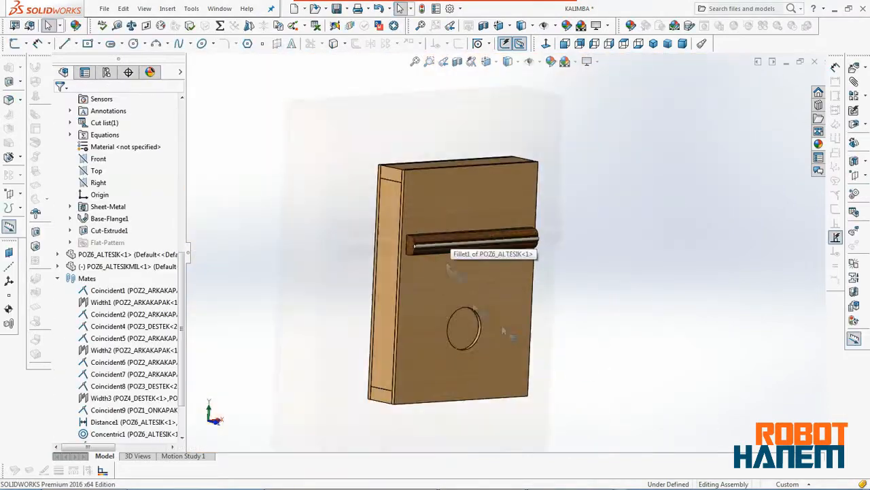
- Insert POZ5_ESIK and centre it between the two POZ4_DESTEK side supports with a Width mate
key("ctrl+1")
left_click(855, 68)
left_click(117, 290)
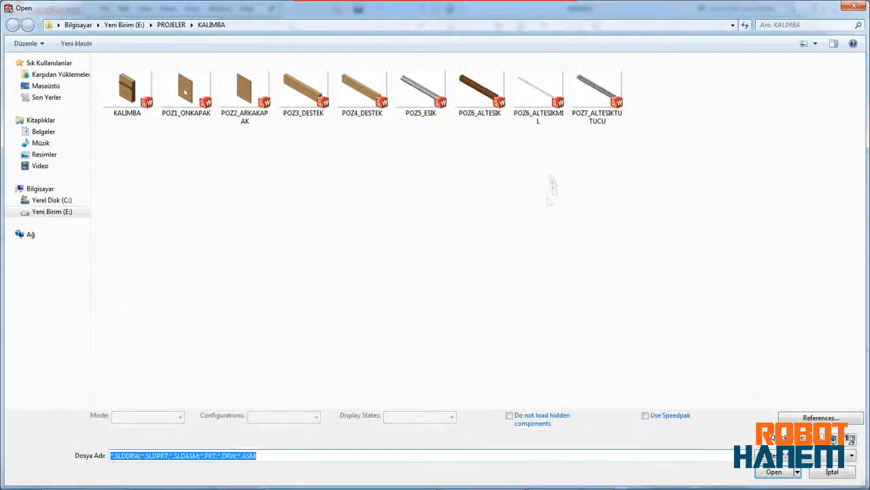
double_click(420, 91)
left_click(476, 119)
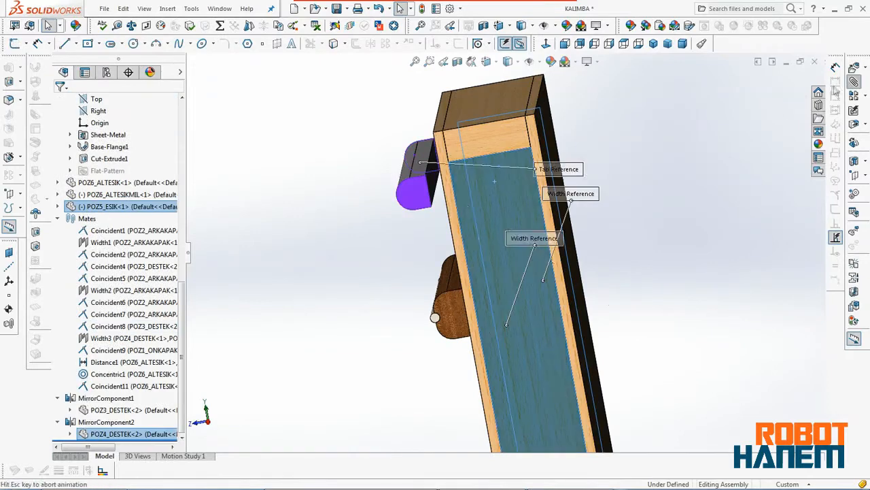
- Mate POZ5_ESIK's flat face coincident with the front cover and add a distance mate from the kalimba's upper end face
left_click(855, 81)
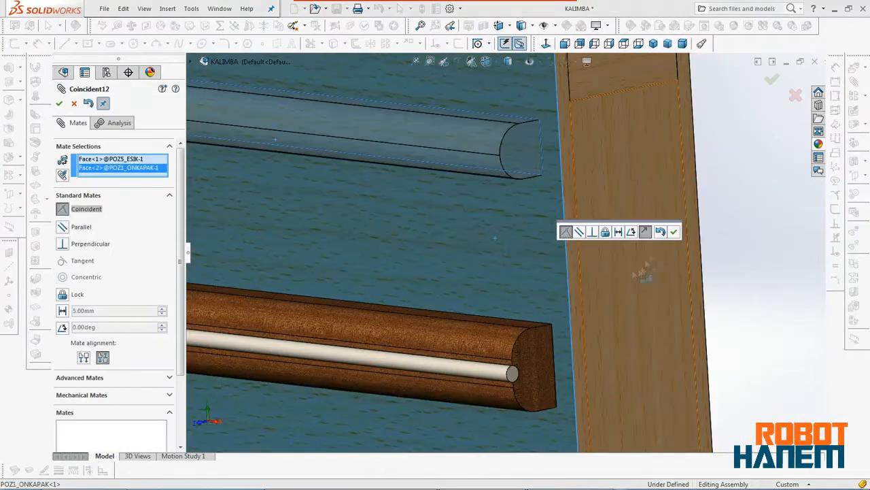
left_click(673, 231)
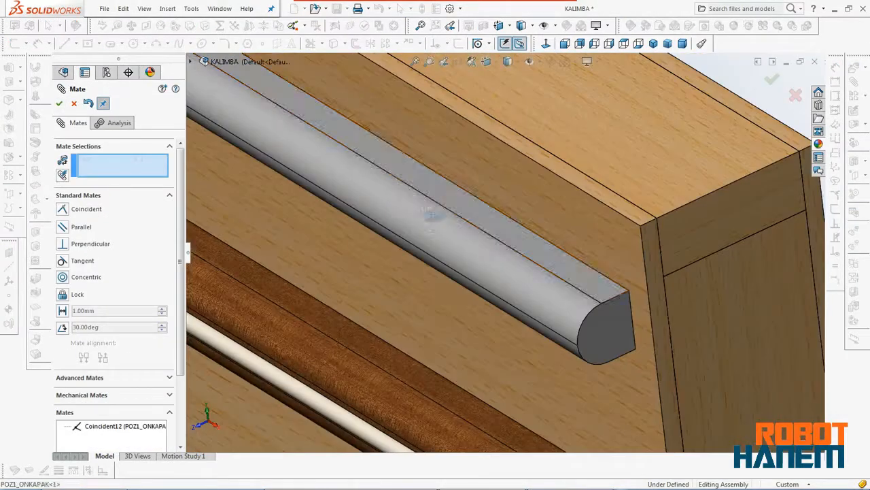
left_click(431, 214)
left_click(530, 129)
left_click(578, 147)
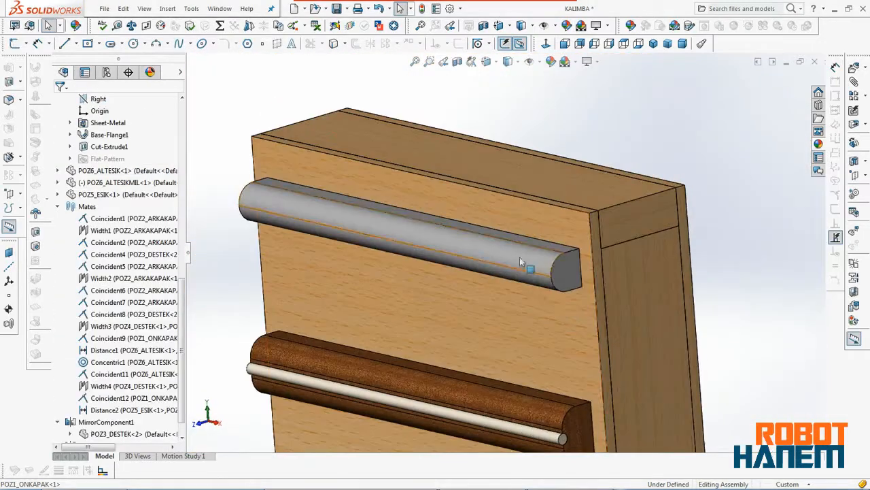
- Open POZ5_ESIK from the assembly, try different wood appearances, and save it with a glossy reddish-brown wood
right_click(495, 194)
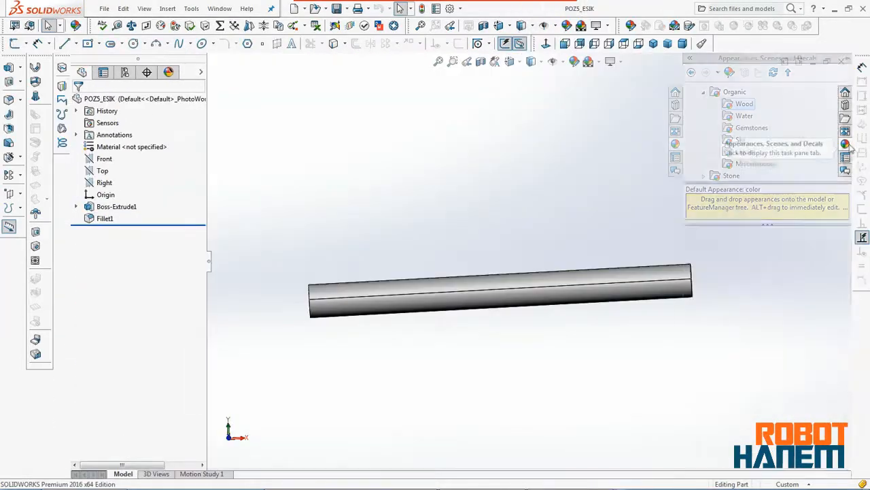
left_click_drag(724, 351, 476, 292)
scroll(786, 362, "down", 5)
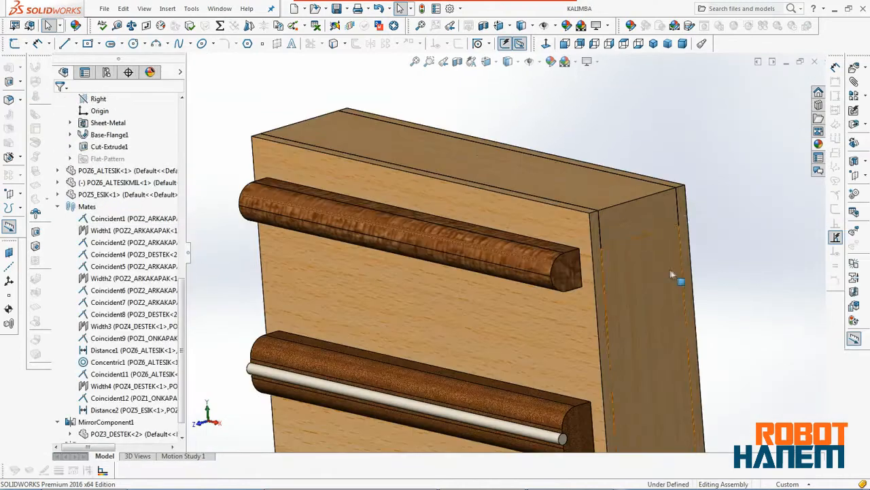
right_click(534, 198)
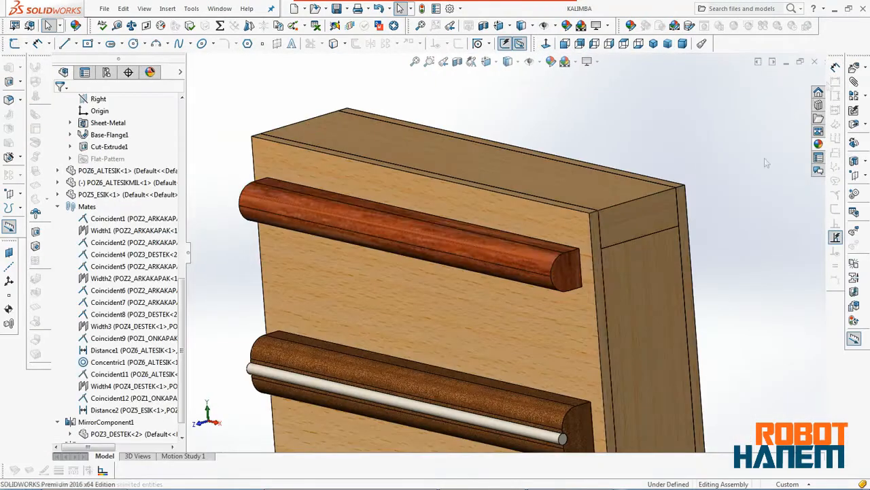
right_click(536, 252)
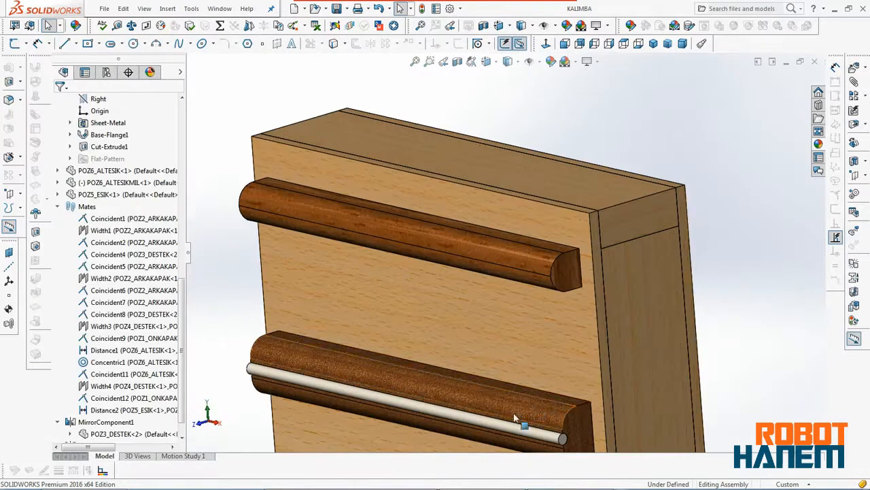
left_click(549, 351)
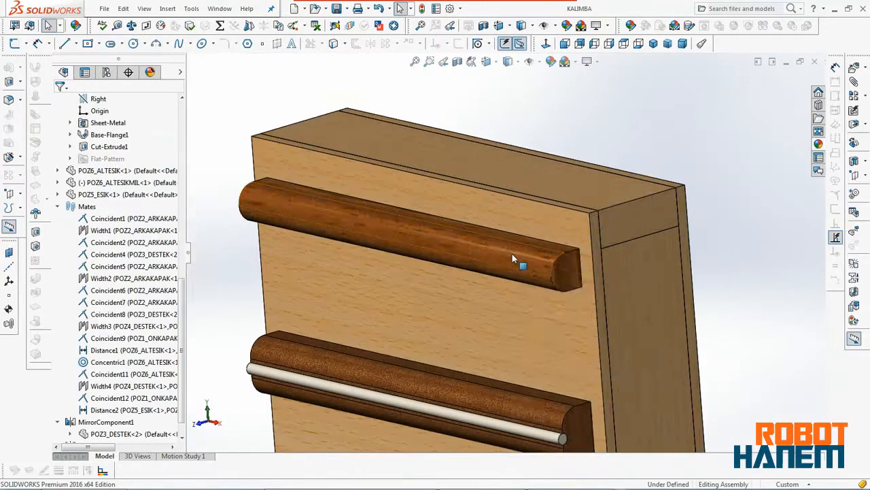
right_click(517, 256)
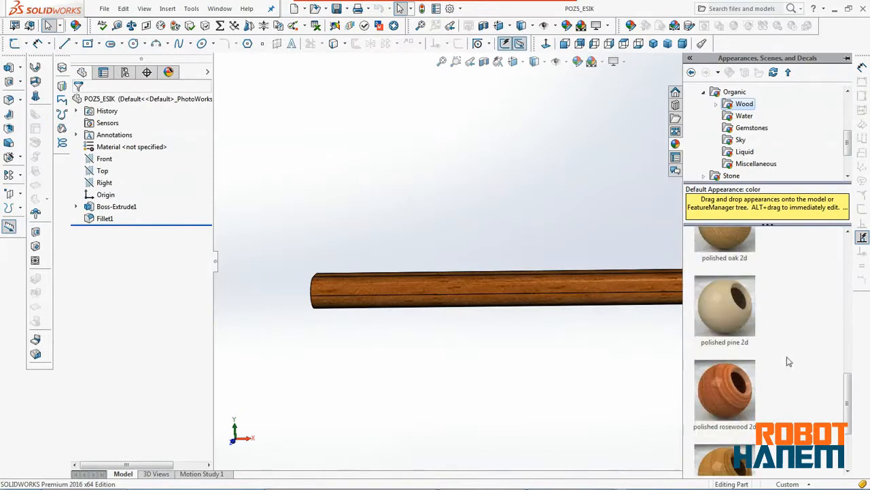
double_click(748, 295)
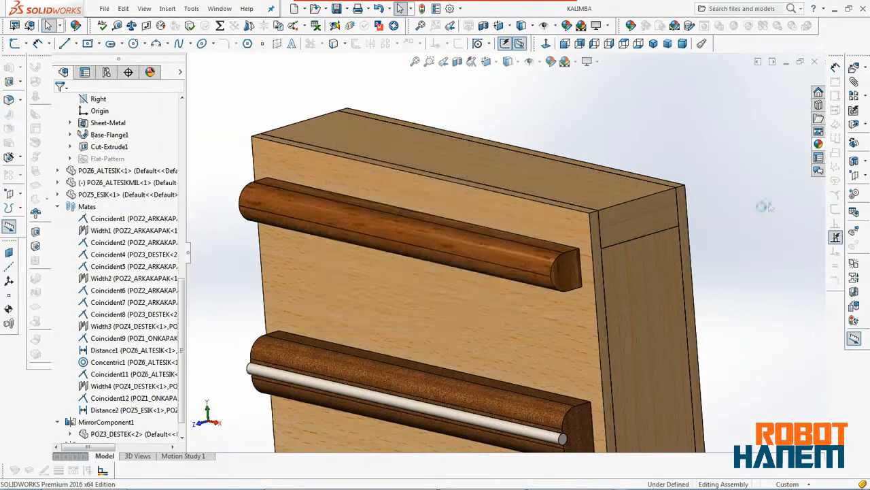
key("ctrl+s")
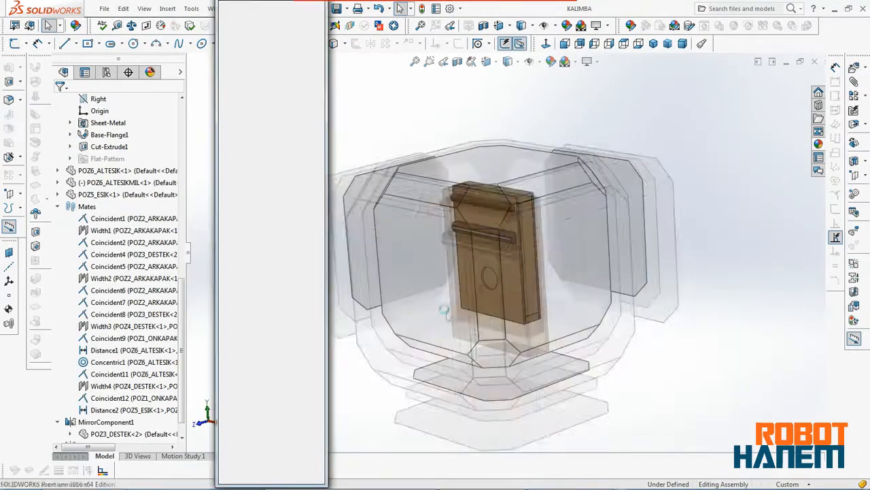
- Insert POZ7_ALTESIKTUTUCU from the KALIMBA folder and place it beside the kalimba body
left_click_drag(544, 147, 550, 190)
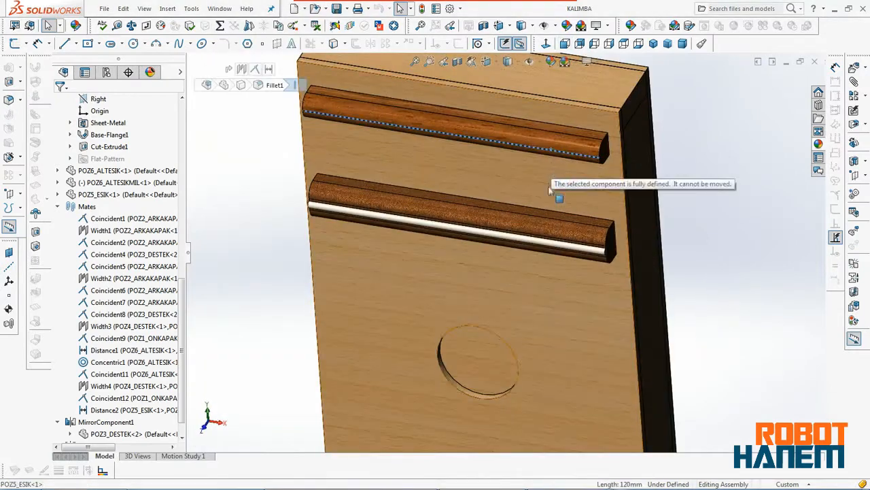
left_click(854, 68)
left_click(117, 284)
double_click(597, 90)
scroll(639, 194, "up", 3)
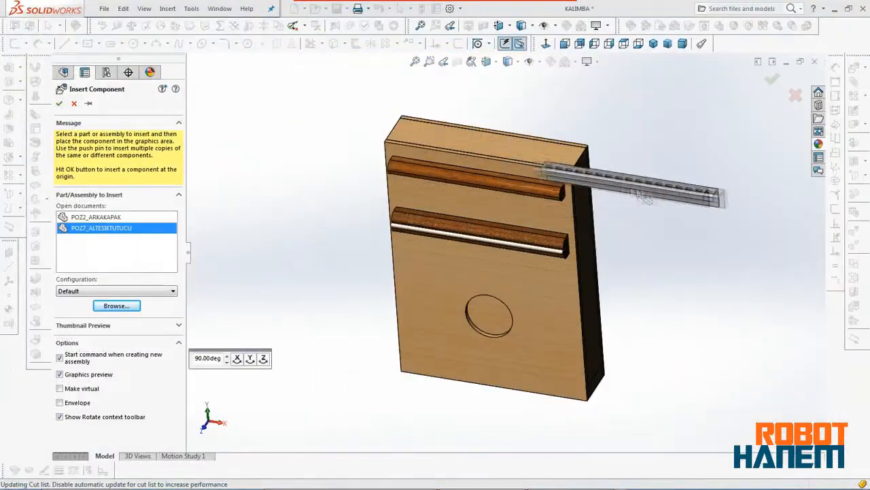
left_click(720, 196)
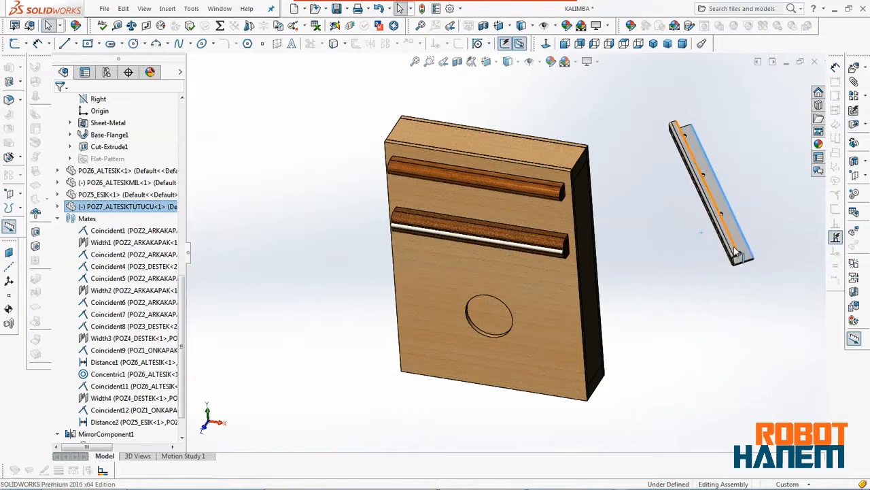
key("ctrl+6")
- Mate the flat face of POZ7_ALTESIKTUTUCU coincident with the front cover POZ1_ONKAPAK
left_click(612, 381)
middle_click_drag(646, 364, 524, 326)
left_click(854, 82)
left_click(581, 272)
middle_click_drag(580, 209, 578, 293)
left_click(534, 155)
left_click(706, 170)
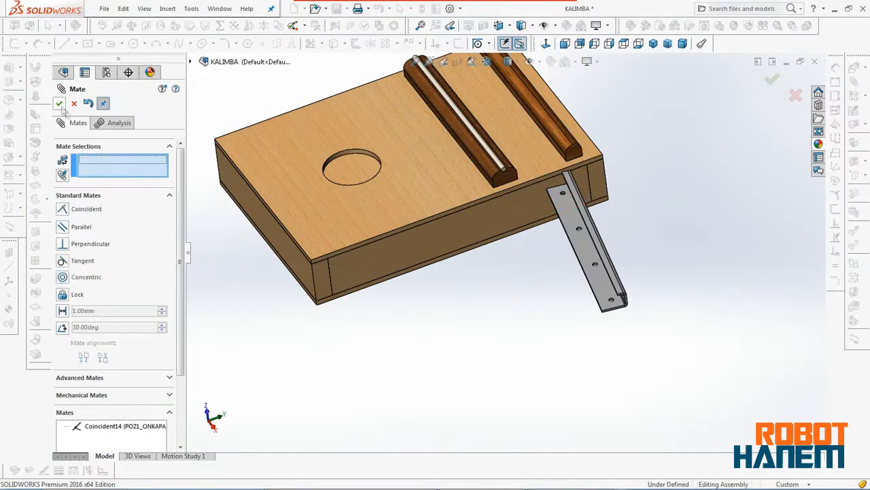
key("Escape")
scroll(634, 317, "down", 7)
left_click(554, 278)
scroll(505, 252, "up", 6)
left_click(423, 150, "ctrl")
key("Escape")
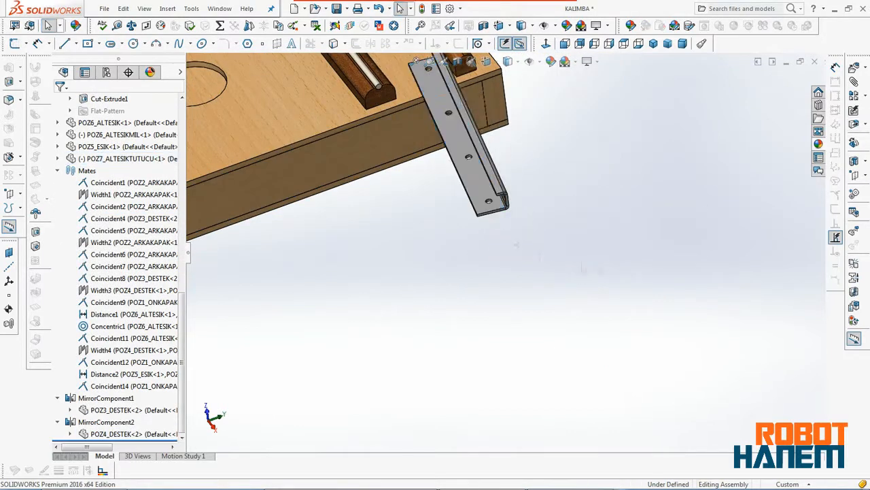
- Centre POZ7_ALTESIKTUTUCU between the two POZ4_DESTEK side supports using its end faces and the supports' outer faces
left_click(408, 140)
scroll(474, 192, "down", 6)
left_click(539, 255, "ctrl")
scroll(524, 250, "up", 10)
middle_click_drag(467, 238, 439, 255)
scroll(435, 238, "down", 9)
scroll(401, 198, "up", 2)
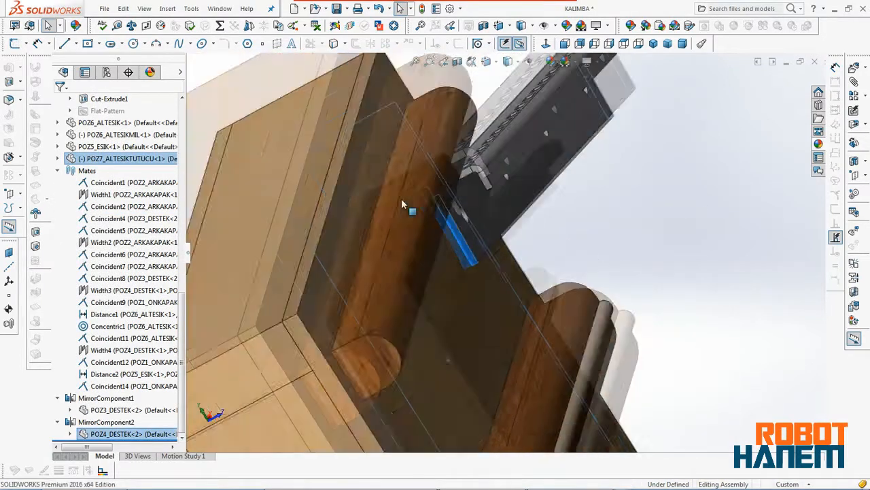
scroll(402, 198, "up", 5)
left_click(59, 103)
left_click(59, 104)
- Mate POZ7_ALTESIKTUTUCU into position between POZ5_ESIK and POZ6_ALTESIK on the front cover
middle_click_drag(544, 272, 529, 289)
left_click(854, 82)
middle_click_drag(416, 375, 441, 347)
key("Escape")
scroll(443, 348, "down", 6)
left_click(447, 314)
middle_click_drag(421, 314, 471, 369)
left_click(408, 166, "ctrl")
left_click(444, 299, "ctrl")
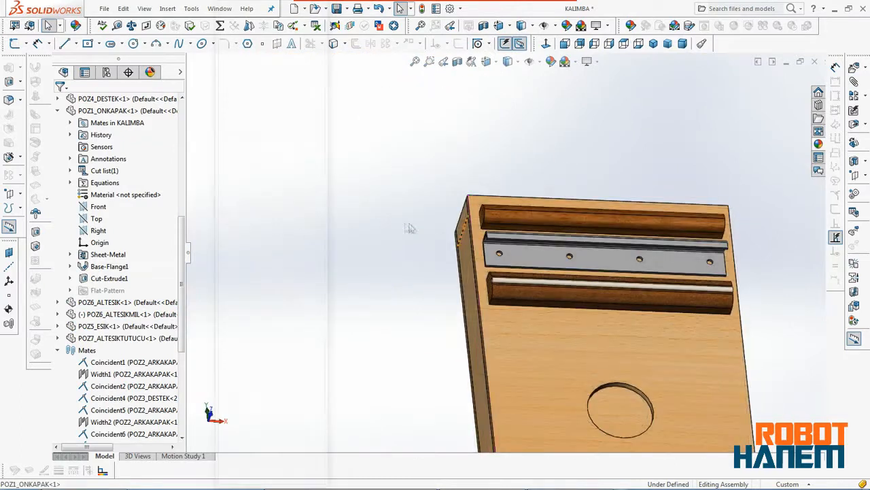
- Open POZ7_ALTESIKTUTUCU from the assembly, apply a light metal appearance to it, and save the part and the assembly
left_click(565, 44)
right_click(560, 154)
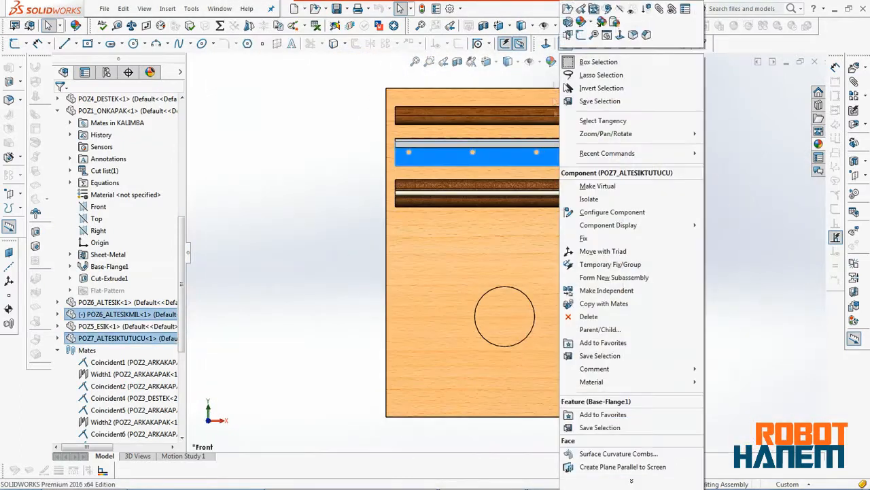
left_click(568, 9)
left_click(845, 144)
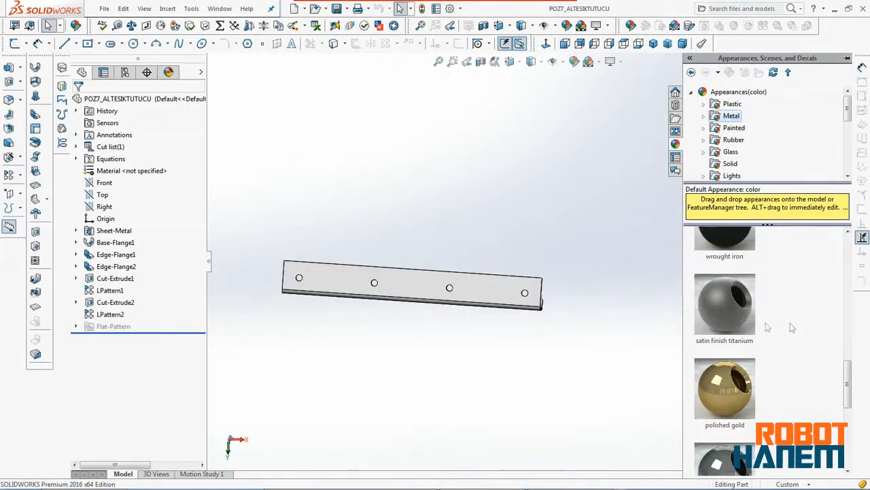
double_click(725, 388)
left_click(610, 381)
key("ctrl+s")
left_click(841, 61)
key("ctrl+s")
left_click(444, 257)
- Create a new part and sketch a narrow centre rectangle at the origin
left_click(104, 9)
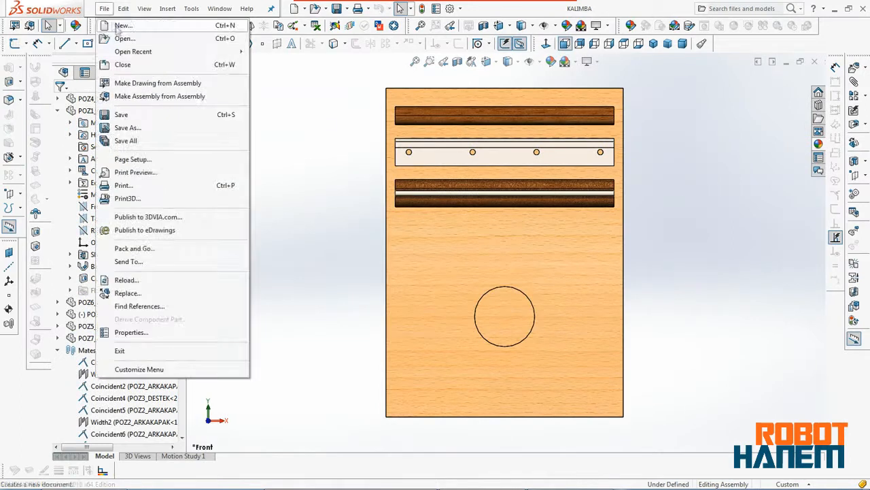
left_click(122, 26)
left_click(428, 417)
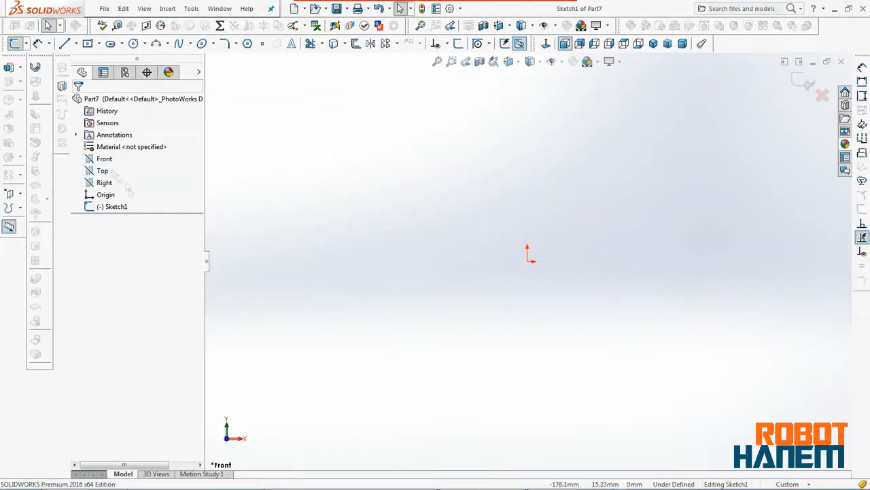
left_click(551, 351)
- Dimension the rectangle 54 mm long and 3 mm wide, and turn it into a 1.20 mm thick base flange
left_click(38, 43)
left_click(552, 238)
left_click(605, 237)
type("54")
key("Return")
left_click(536, 172)
left_click(537, 139)
type("3")
key("Return")
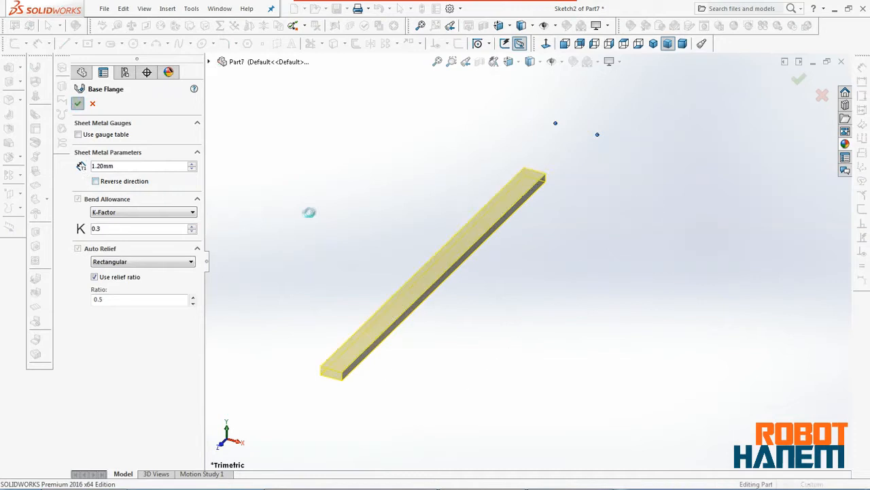
- Round both ends of the strip by filleting its short corner edges with a 1.50 mm radius
left_click(8, 100)
scroll(351, 380, "down", 4)
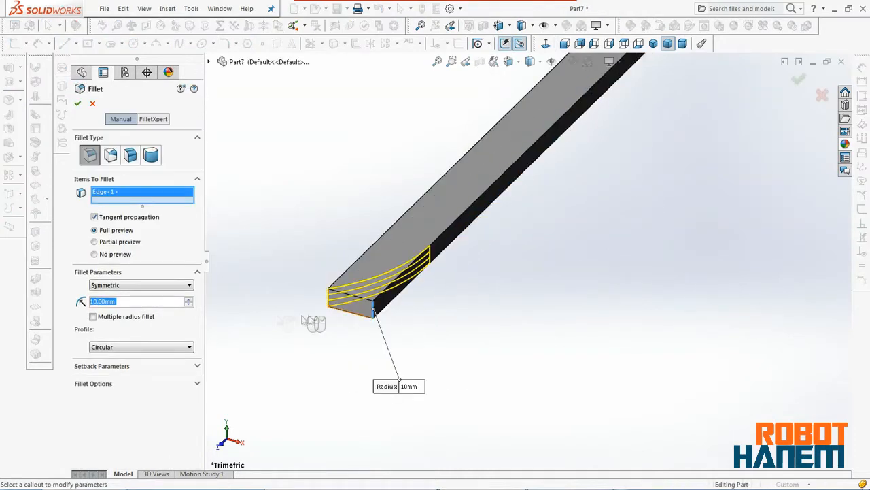
left_click(333, 301)
scroll(583, 227, "up", 5)
scroll(632, 136, "down", 5)
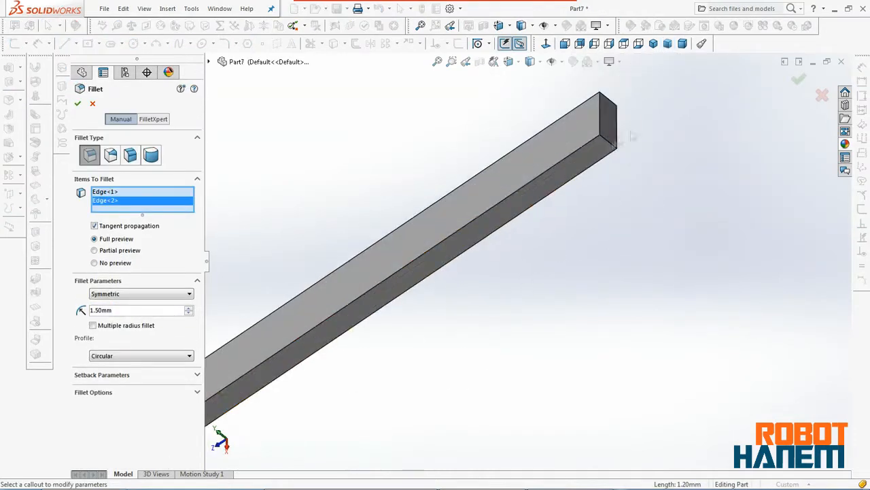
left_click(77, 104)
- Apply an appearance from the appearance library to the strip
middle_click_drag(549, 331, 618, 363)
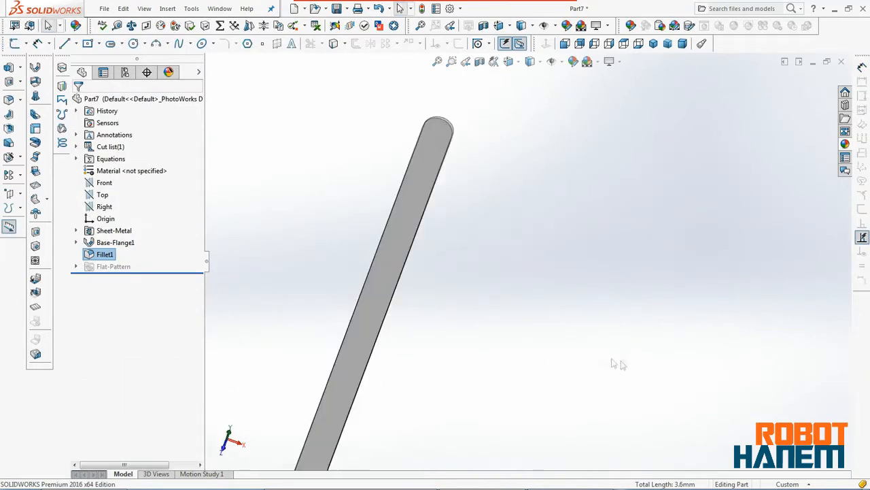
left_click(624, 44)
left_click(845, 144)
left_click(732, 116)
scroll(735, 249, "down", 5)
left_click_drag(733, 248, 575, 248)
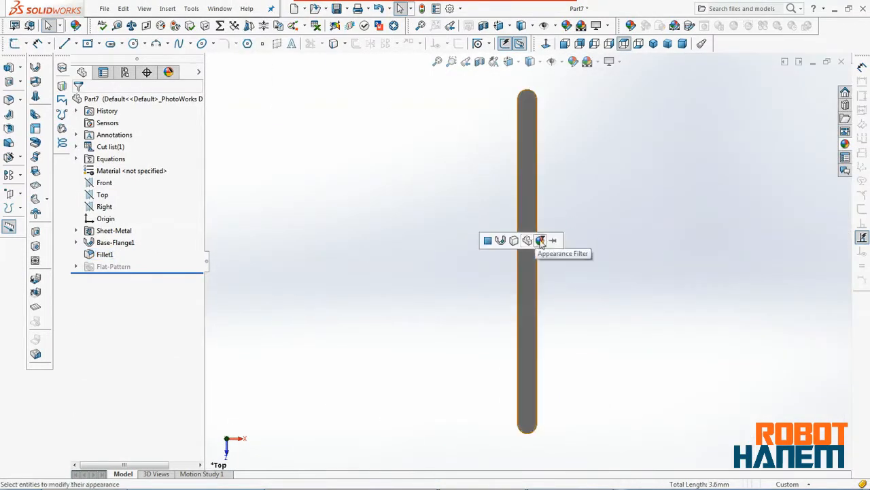
left_click(845, 143)
scroll(787, 314, "down", 3)
- Save the part as P1 in the KALIMBA folder
left_click(104, 8)
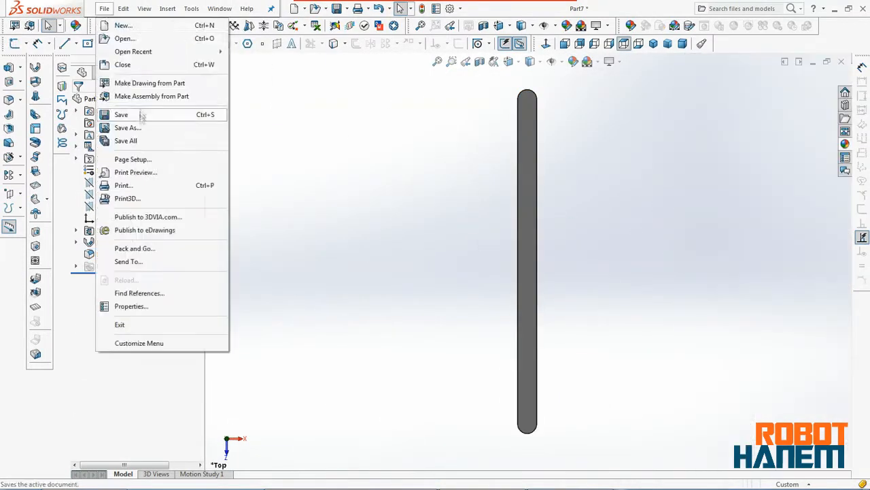
left_click(117, 115)
type("P1")
left_click(663, 420)
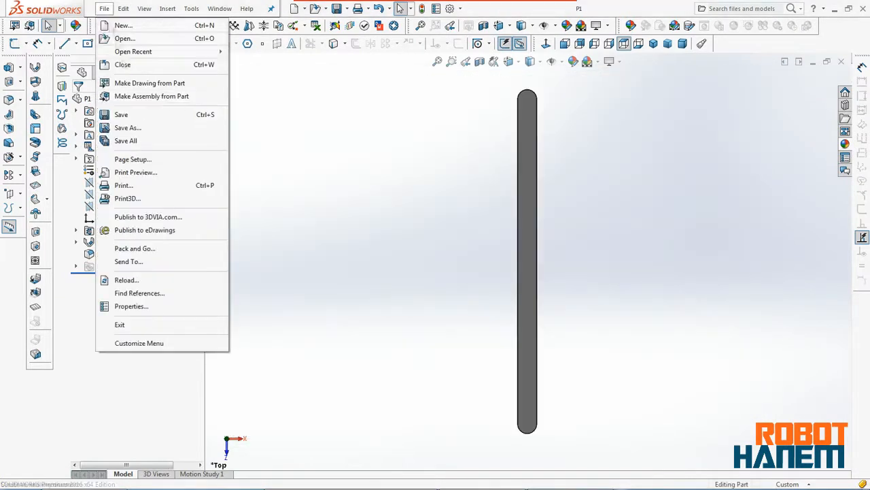
- Save a copy of P1 as P2, open it, and set the strip's length to 56 mm
left_click(127, 128)
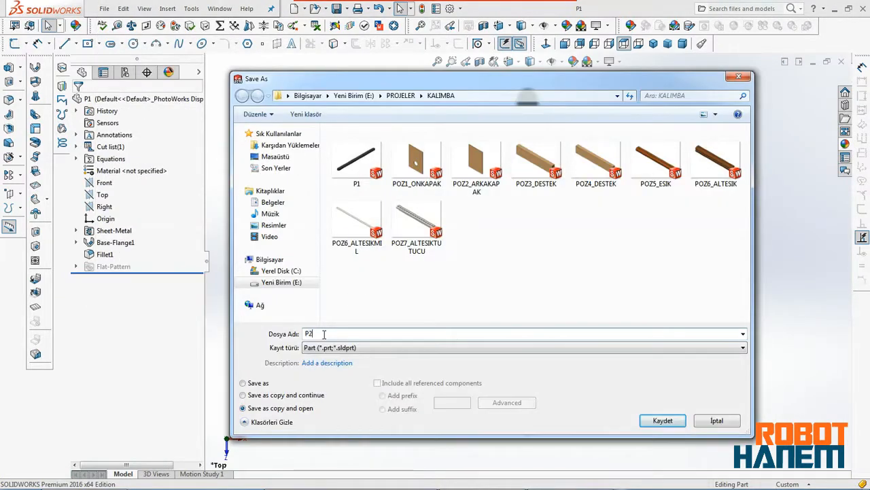
key("Return")
double_click(635, 219)
type("51")
key("Return")
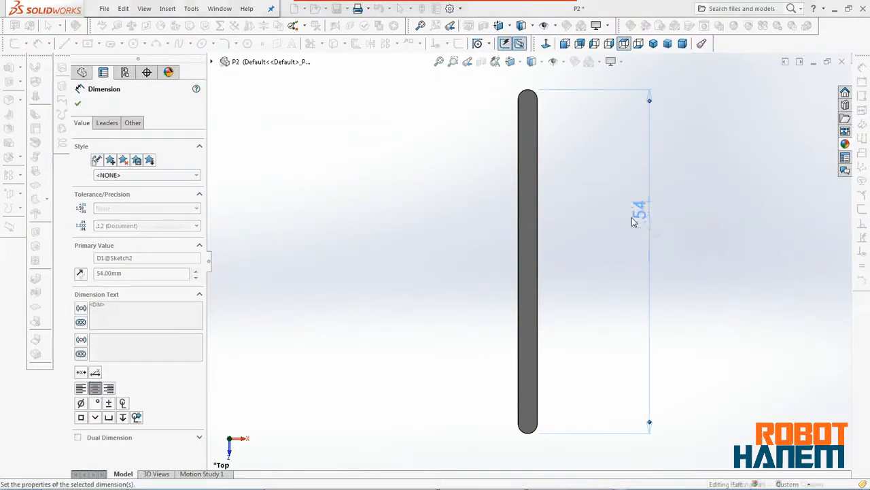
left_click(726, 228)
- Save a copy of P2 as P3, open it, and set the strip's length to 58 mm
left_click(128, 127)
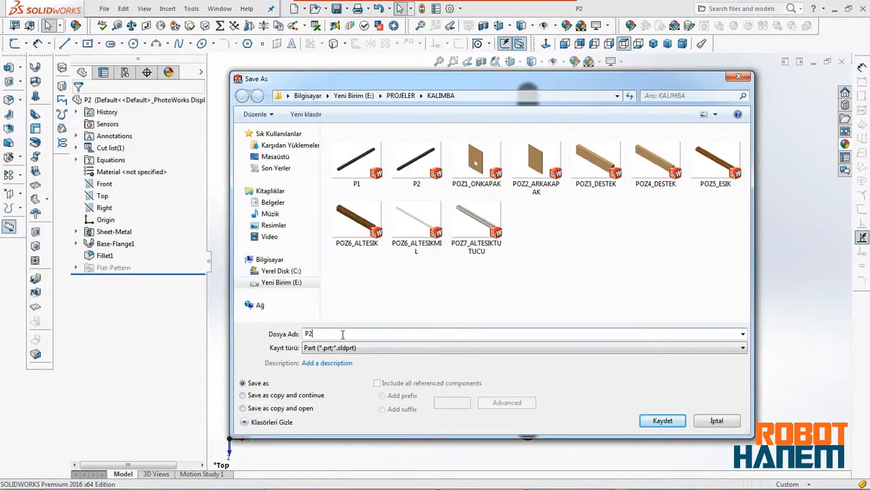
type("P3")
key("Return")
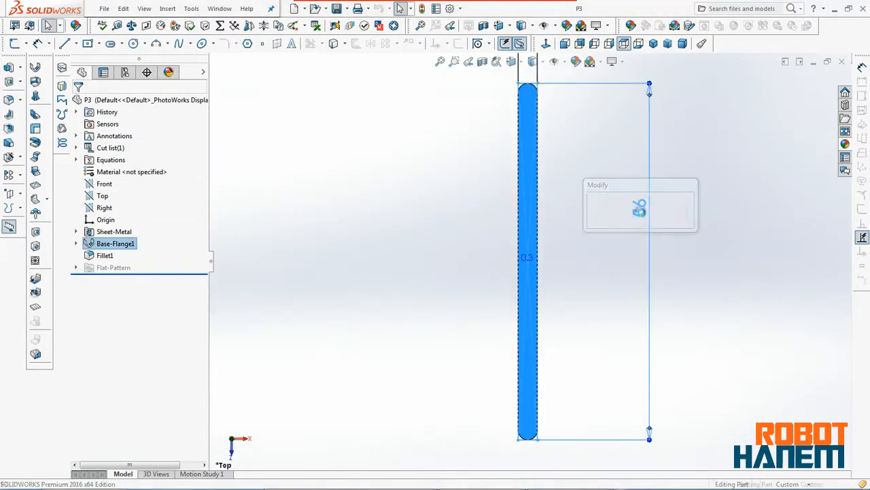
type("58")
key("Return")
left_click(717, 254)
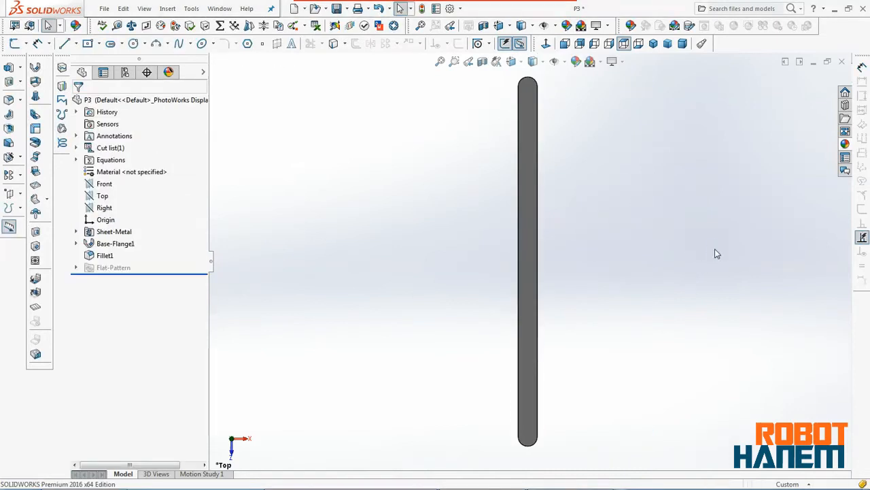
- Save a copy of P3 as P4, open it, and set the strip's length to 82 mm
left_click(127, 128)
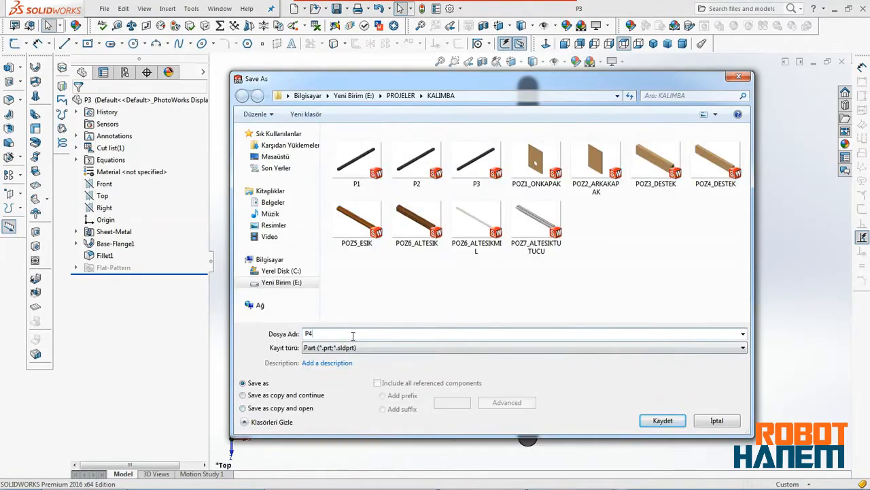
left_click(662, 422)
double_click(639, 207)
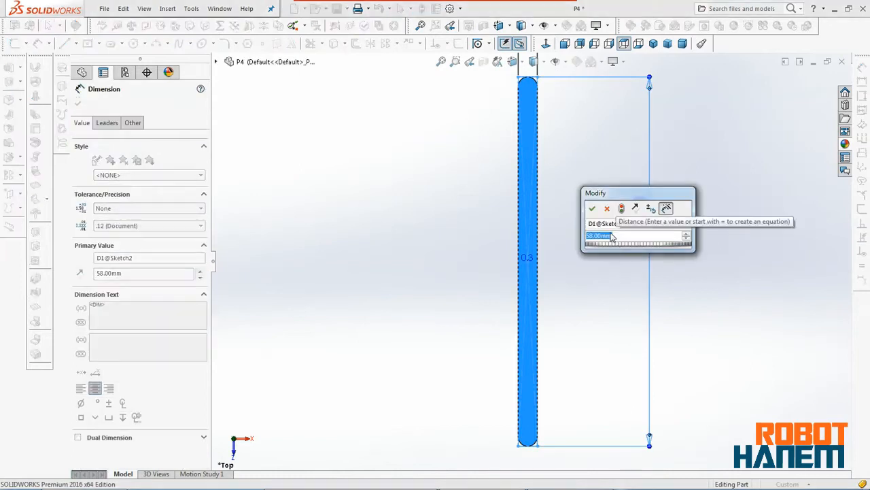
key("Return")
left_click(734, 268)
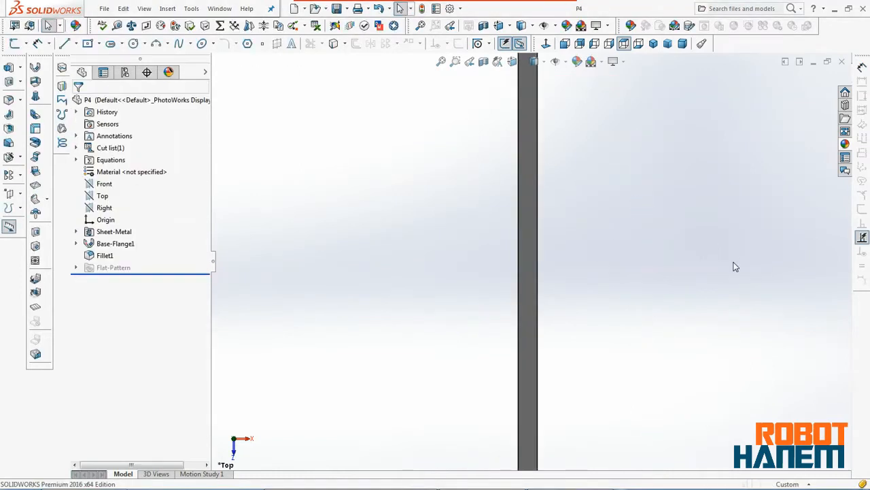
- Save a copy of P4 as P5, open it, and shorten the strip's length dimension
left_click(121, 128)
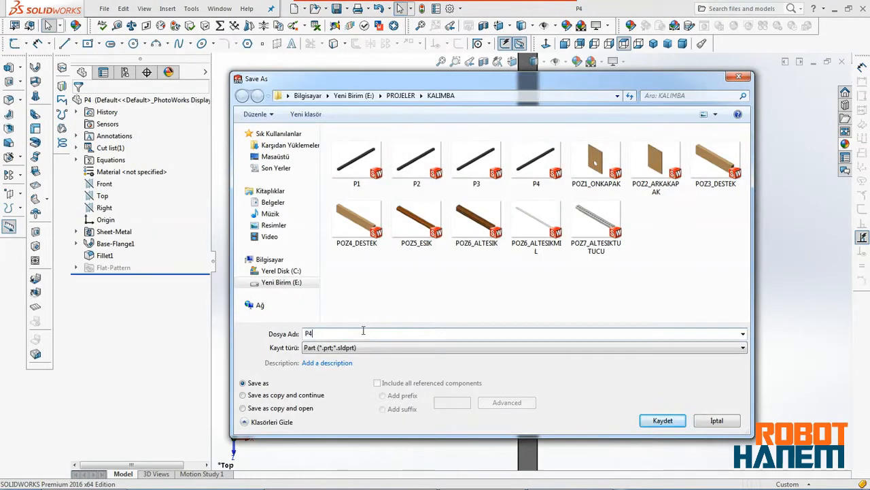
key("Return")
double_click(606, 210)
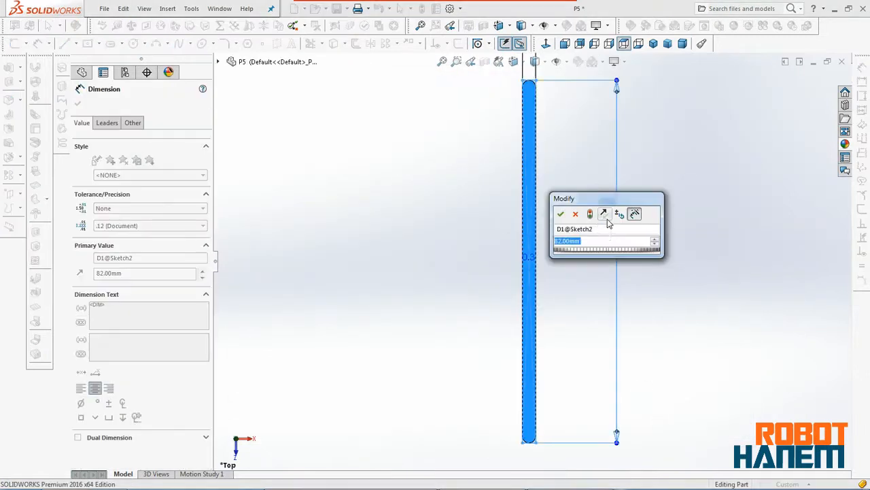
key("Return")
left_click(746, 330)
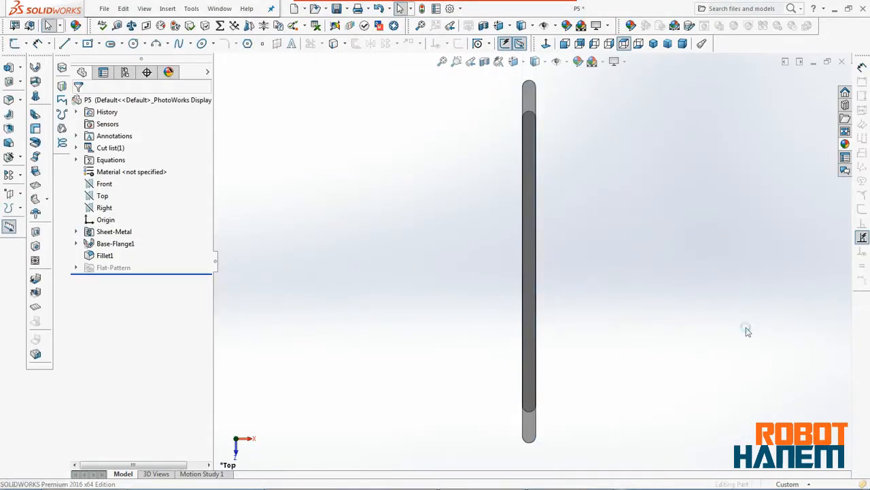
- Correct the strip's length in P4 to 62 mm
double_click(646, 187)
type("62")
key("Return")
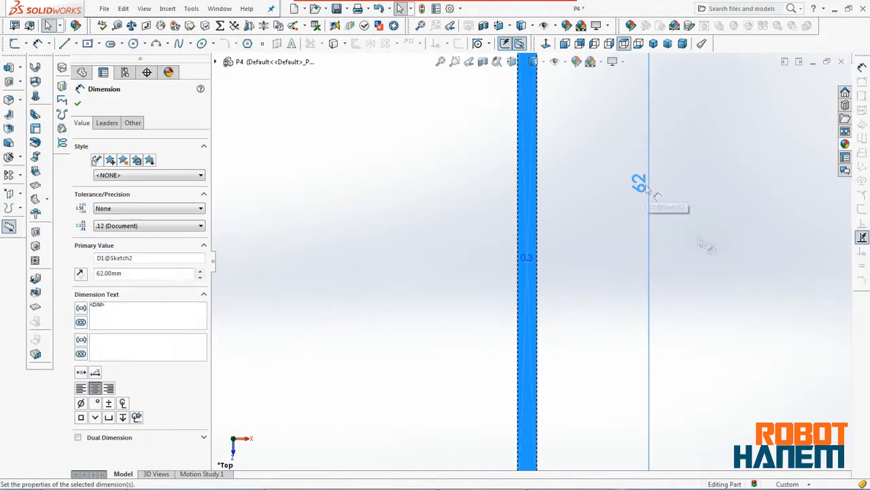
- Save a copy of P4 as P6, open it, and set the strip's length to 72 mm
left_click(455, 138)
left_click(354, 334)
key("BackSpace")
type("6")
left_click(280, 410)
left_click(657, 421)
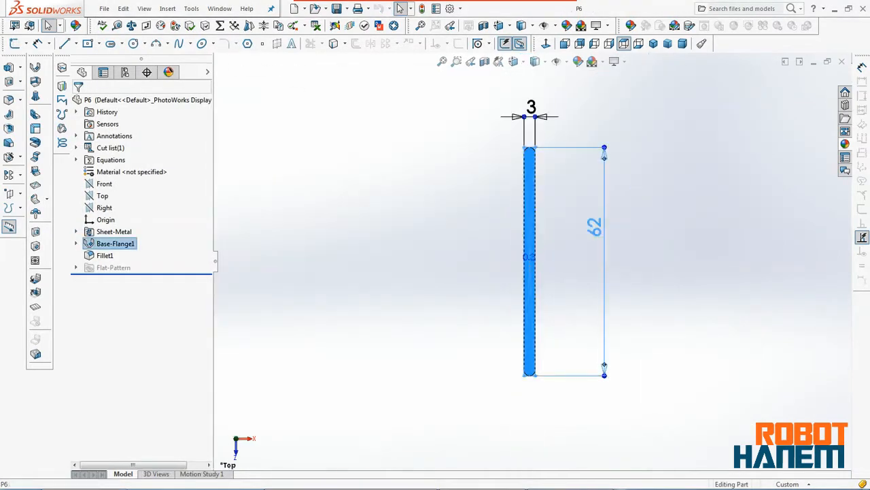
double_click(594, 227)
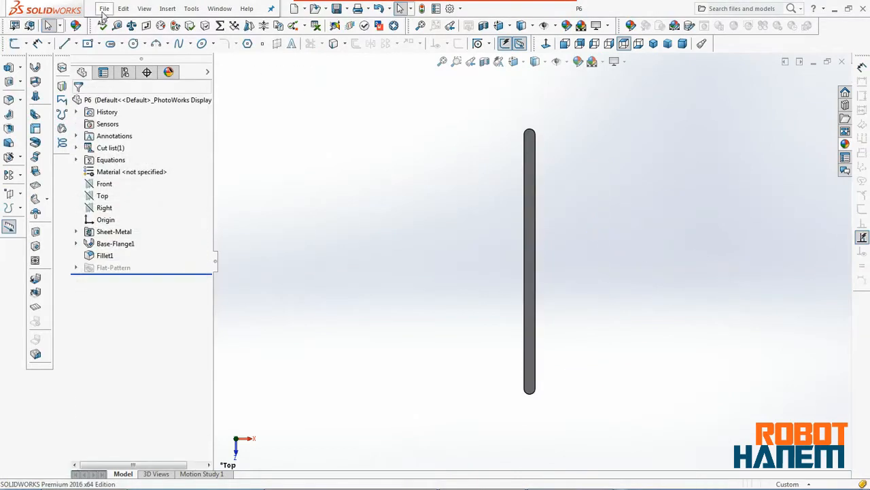
- Save a copy of P6 as P7, open it, and set the strip's length to 74 mm
left_click(103, 13)
left_click(124, 121)
type("P7")
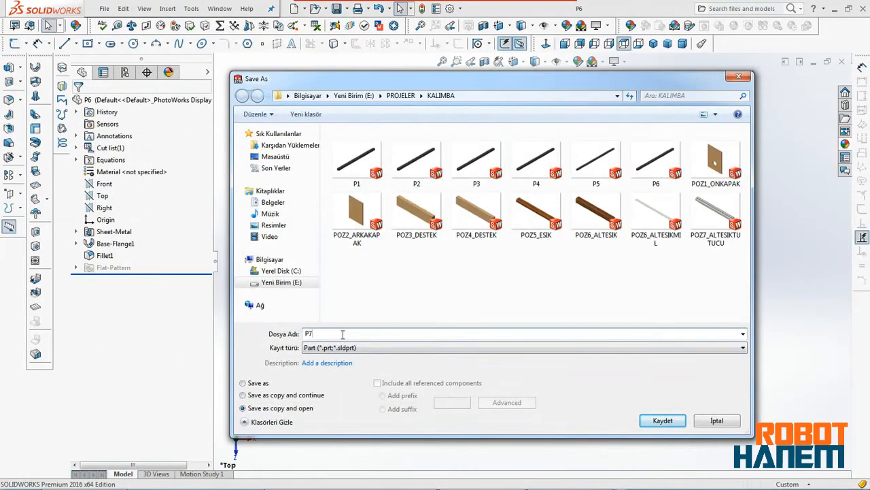
key("Return")
double_click(596, 224)
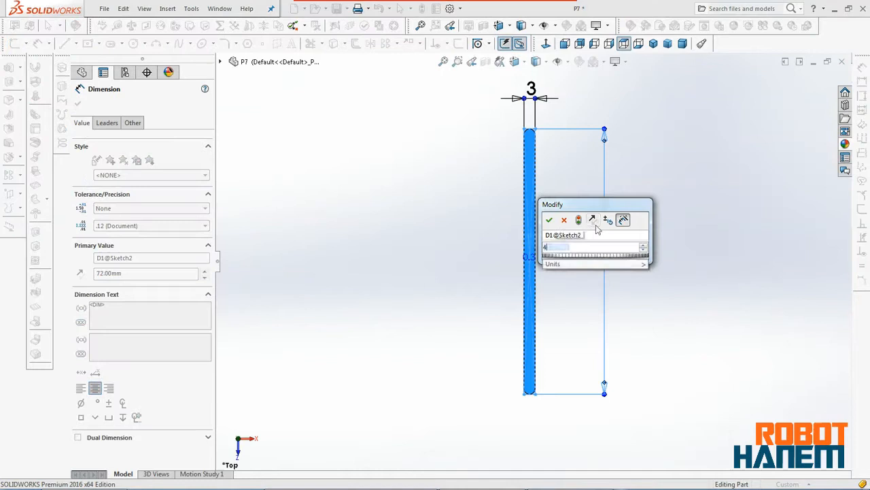
type("74")
key("Return")
left_click(711, 296)
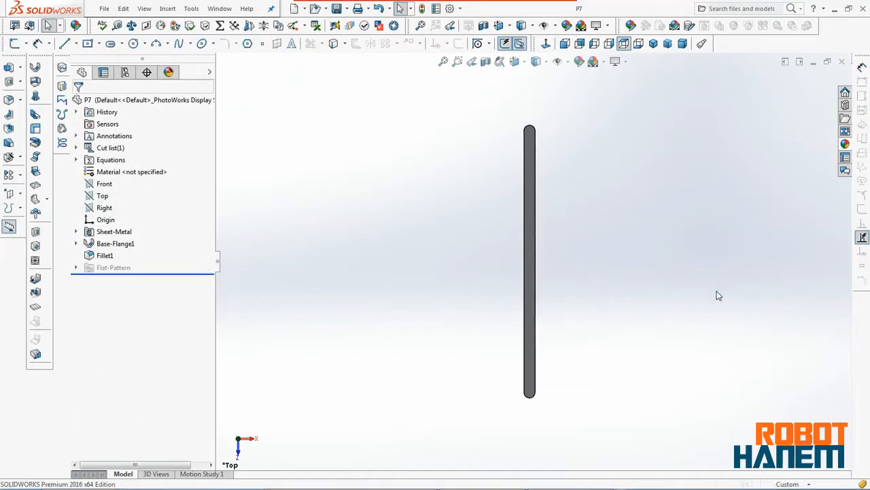
- Save a copy of P7 as P8, open it, and set the strip's length to 88 mm
left_click(104, 9)
left_click(126, 132)
left_click(341, 334)
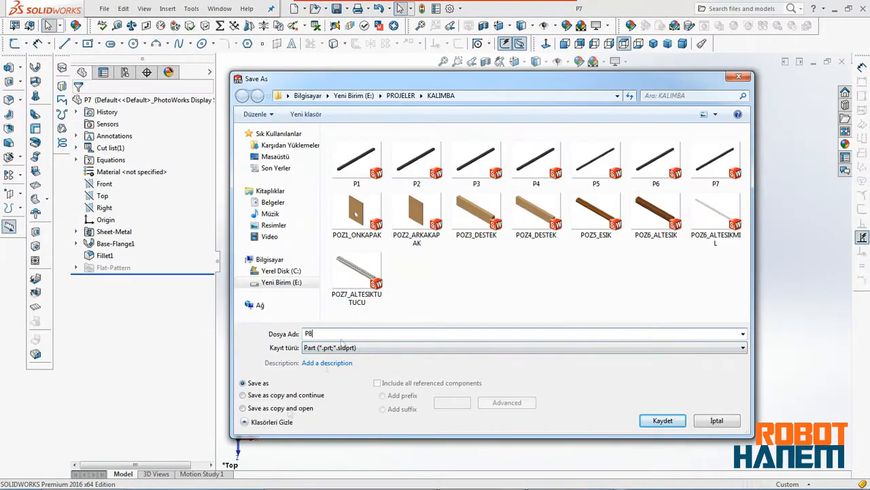
type("8")
key("Return")
left_click(536, 249)
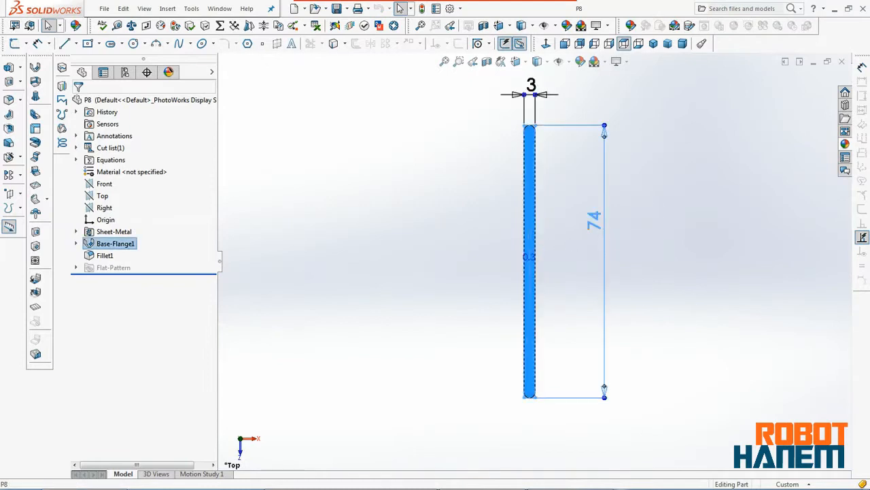
double_click(592, 224)
key("Return")
left_click(670, 259)
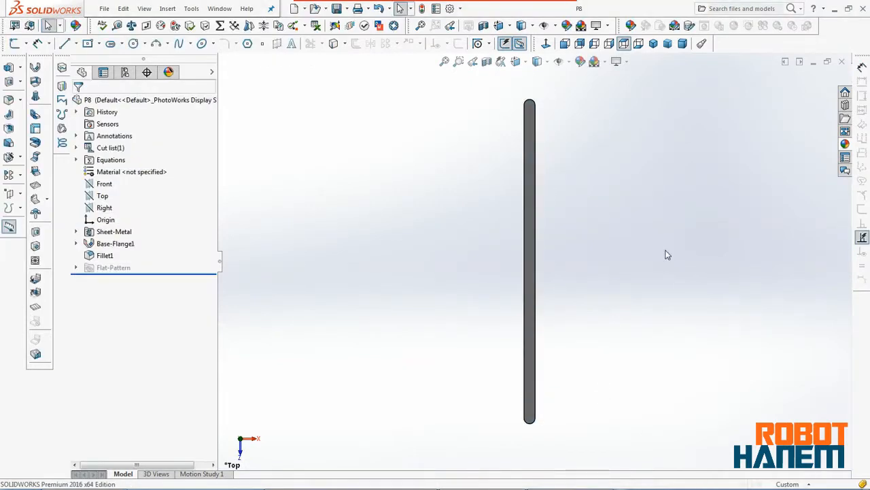
- Save a copy of P8 as P9, open it, and set the strip's length to 94 mm
left_click(104, 8)
left_click(126, 132)
left_click(329, 334)
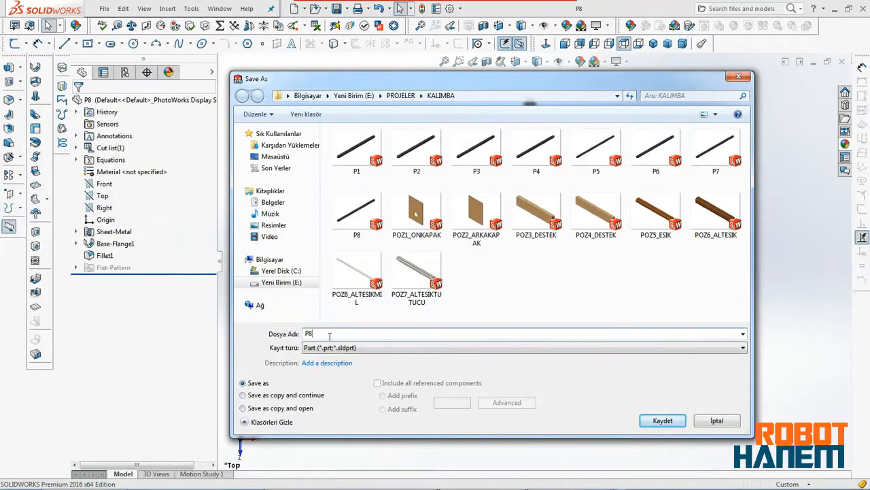
key("BackSpace")
type("9")
key("Return")
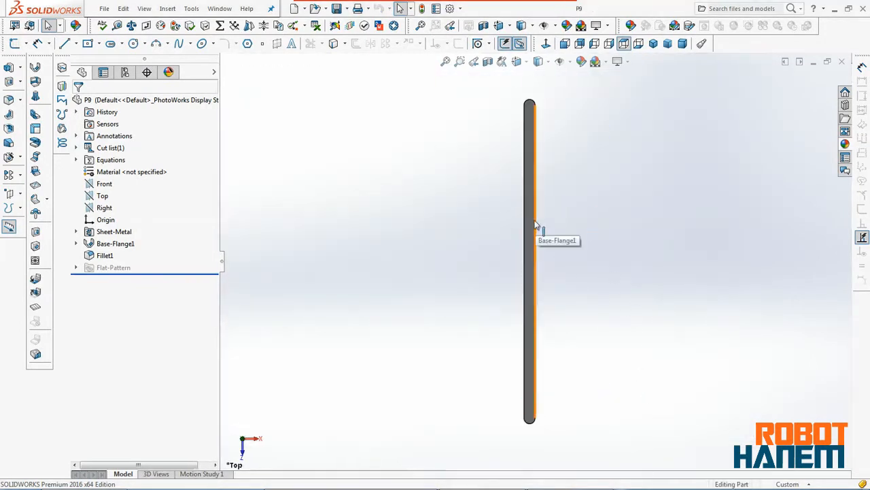
double_click(535, 224)
double_click(593, 209)
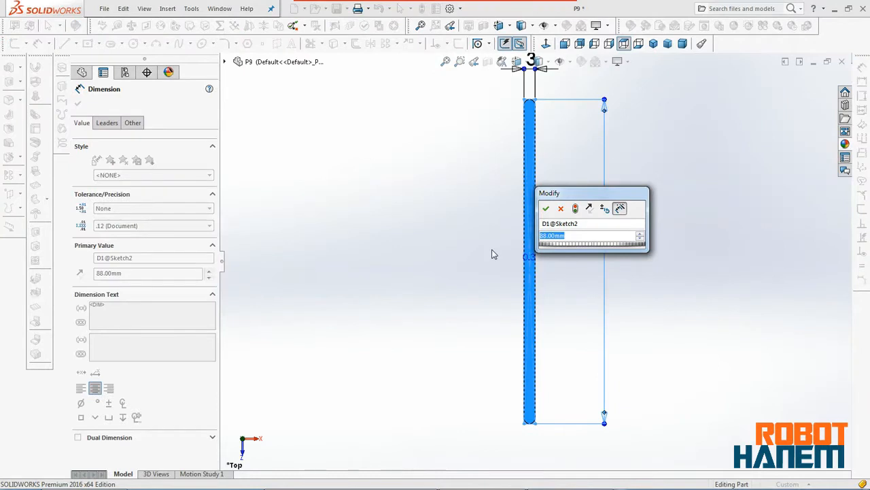
key("Return")
- Save a copy of P9 as P10, open it, and set the strip's length to 100 mm
left_click(104, 8)
left_click(116, 127)
type("P10")
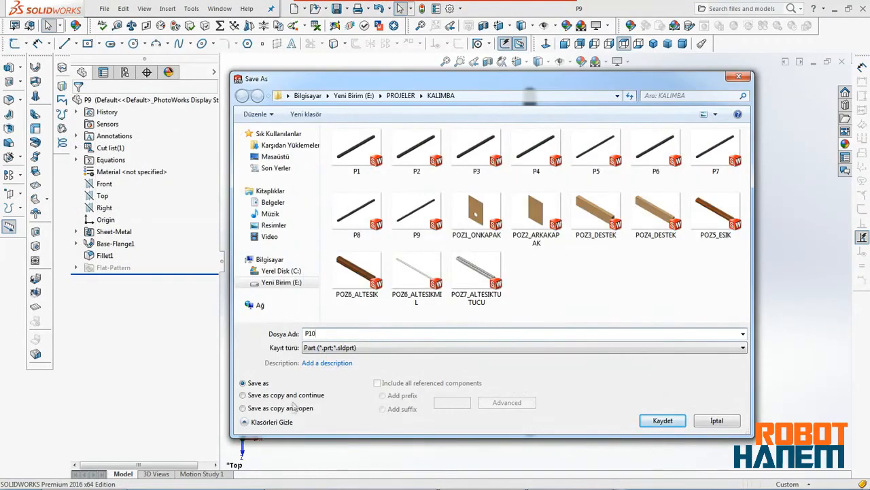
left_click(663, 420)
double_click(116, 243)
double_click(585, 210)
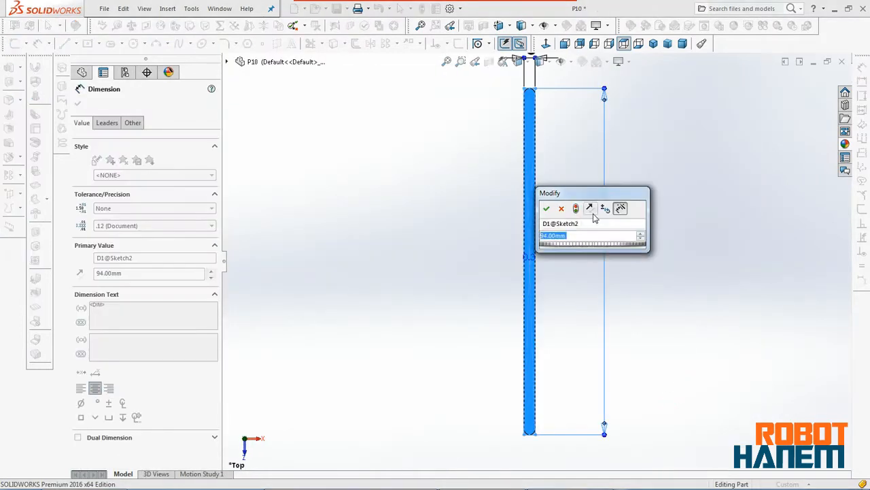
type("100")
key("Return")
- Save a copy of P10 as P11, open it, and set the strip's length to 89 mm
left_click(104, 9)
left_click(122, 126)
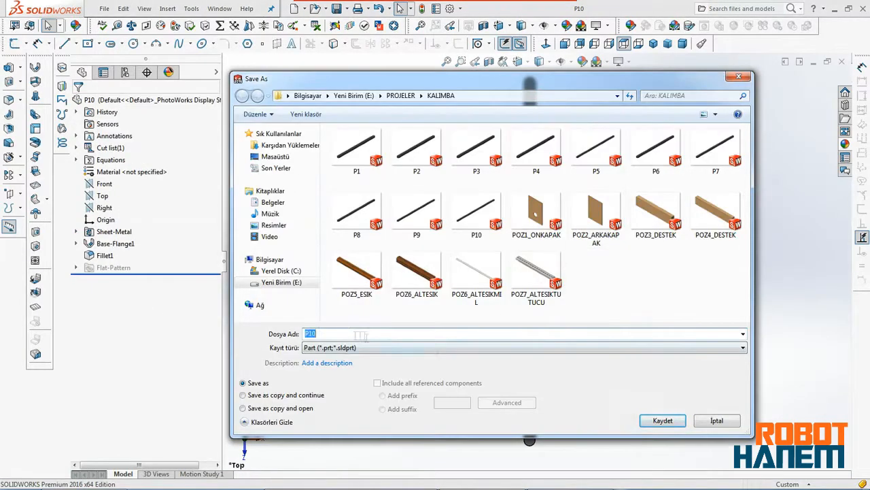
left_click(279, 410)
left_click(663, 420)
double_click(530, 277)
double_click(595, 210)
type("89")
key("Return")
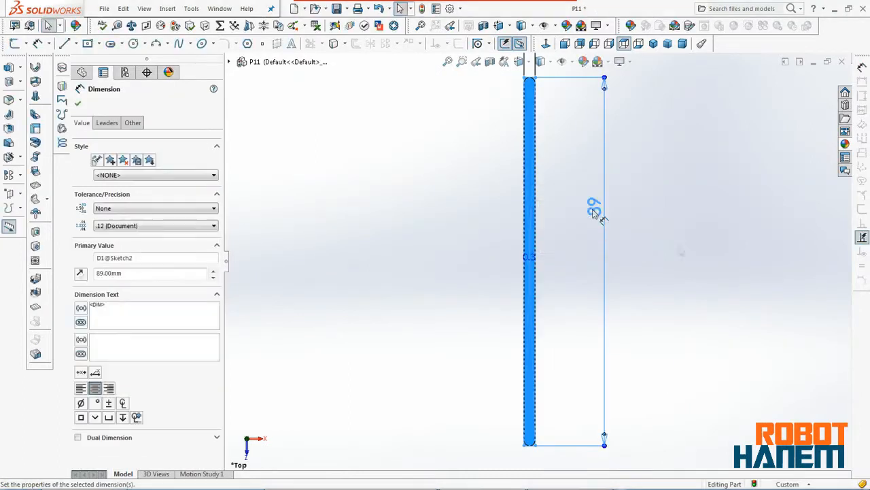
- Save a copy of P11 as P12, open P12 from the KALIMBA folder, and show the strip's sketch dimensions
left_click(104, 8)
left_click(128, 128)
left_click(663, 417)
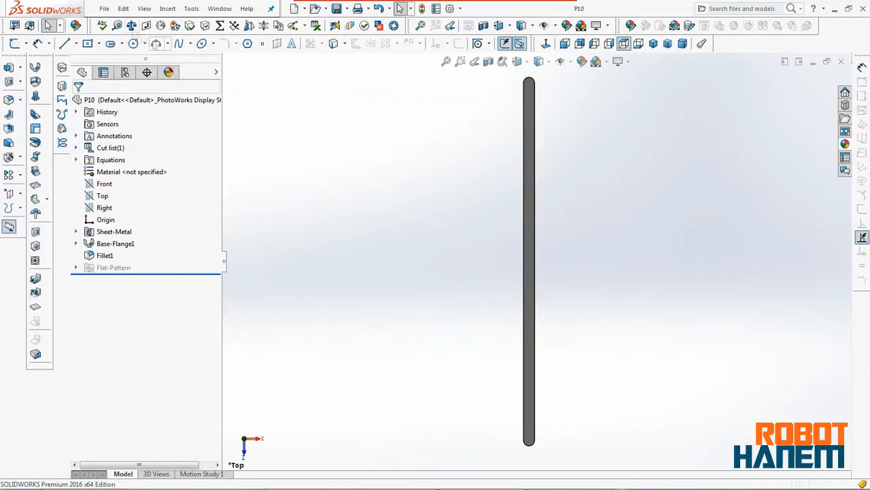
left_click(104, 8)
left_click(123, 39)
double_click(827, 94)
double_click(534, 239)
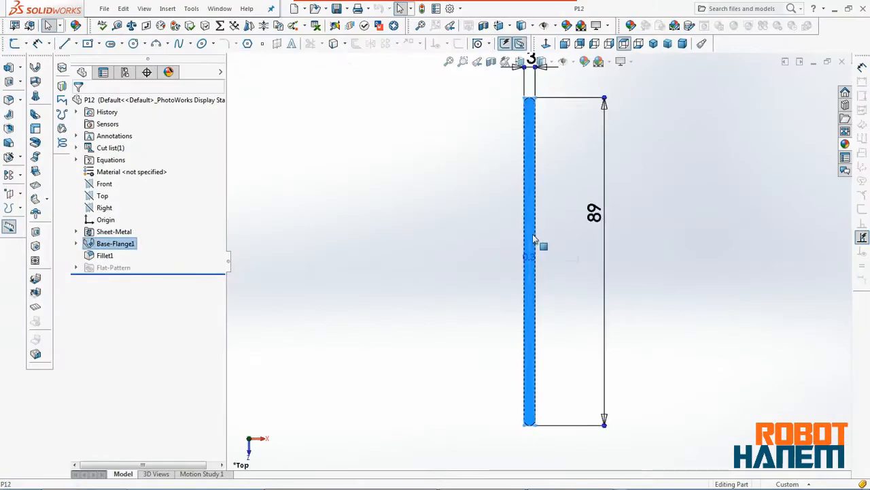
- Shorten the strip in P12 by entering a new value for its 89 mm length dimension
left_click(104, 8)
left_click(123, 38)
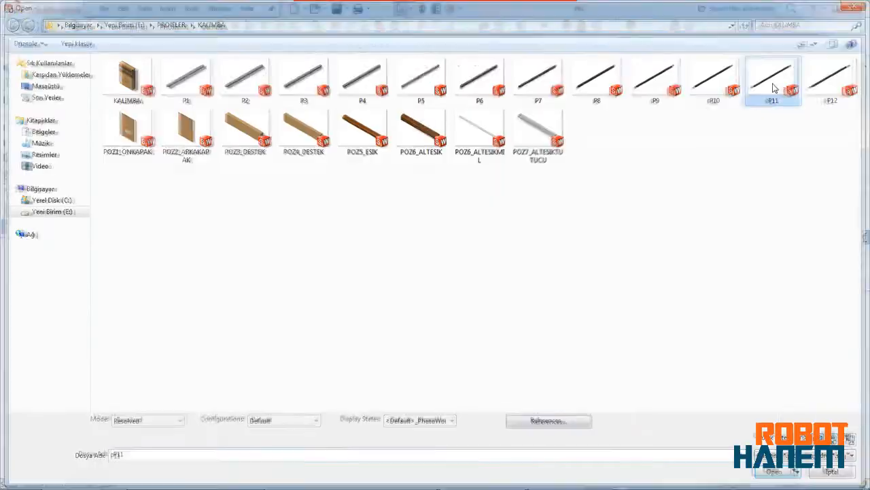
double_click(773, 85)
double_click(529, 259)
double_click(593, 206)
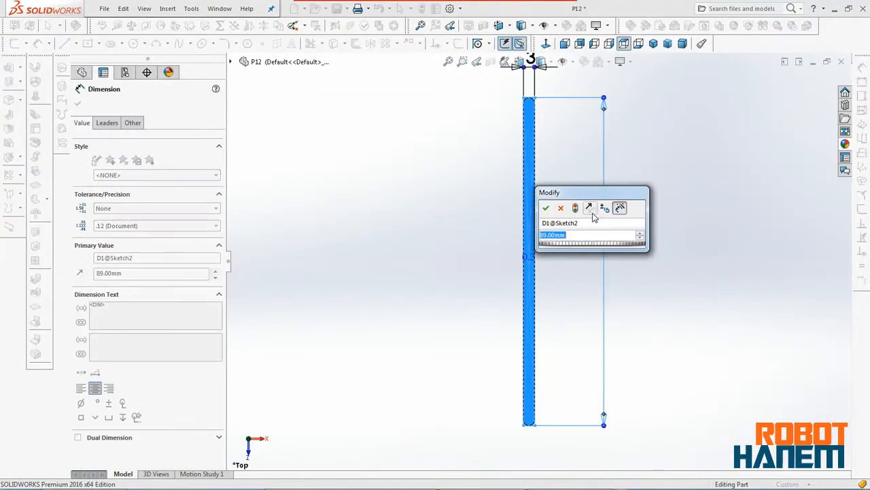
key("Return")
left_click(648, 270)
- Save a copy of P12 as P13, open it, and set the strip's length to 69 mm
left_click(104, 8)
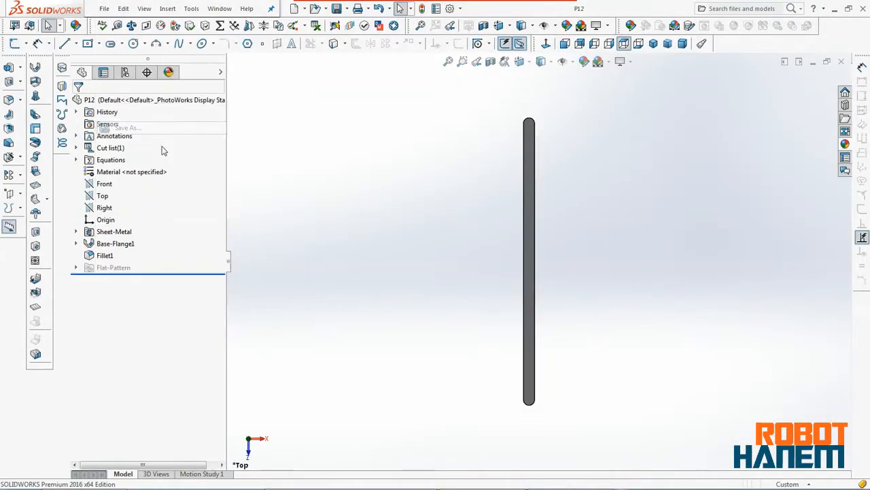
left_click(164, 149)
left_click(662, 421)
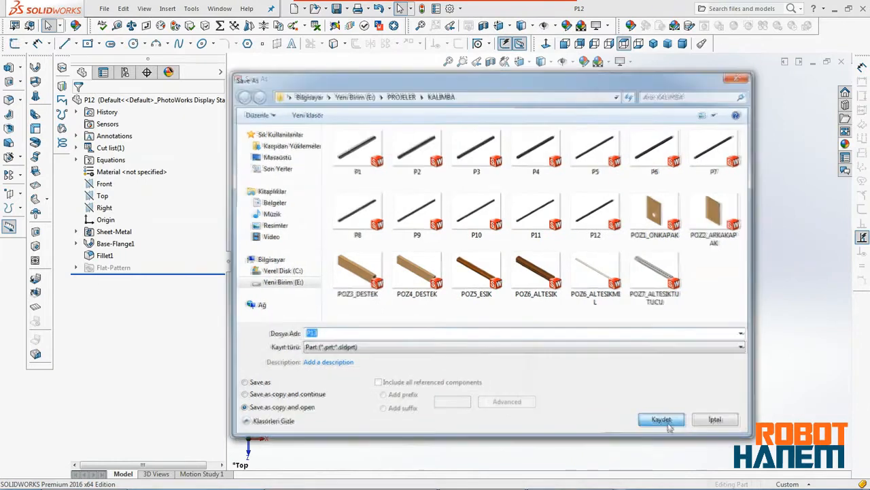
double_click(531, 278)
double_click(589, 229)
type("30+")
key("Return")
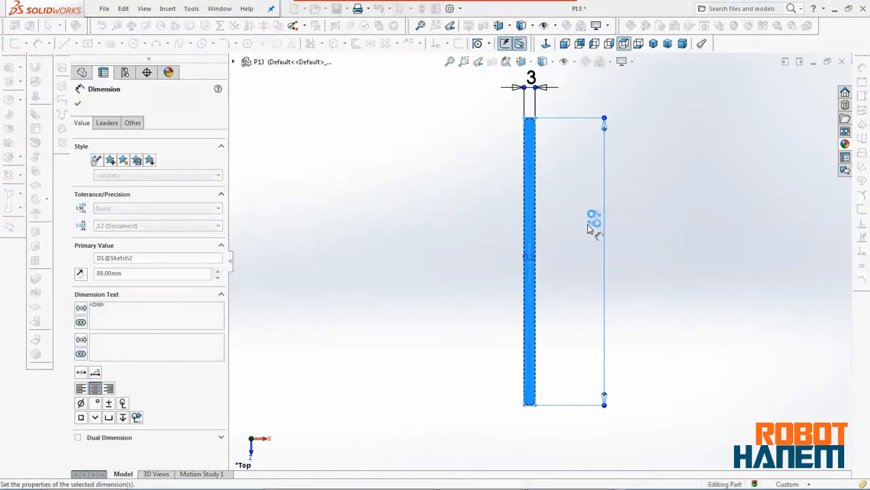
left_click(702, 267)
- Save a copy of P13 as P14, open it, and set the strip's length to 65 mm
left_click(104, 8)
left_click(163, 150)
left_click(663, 421)
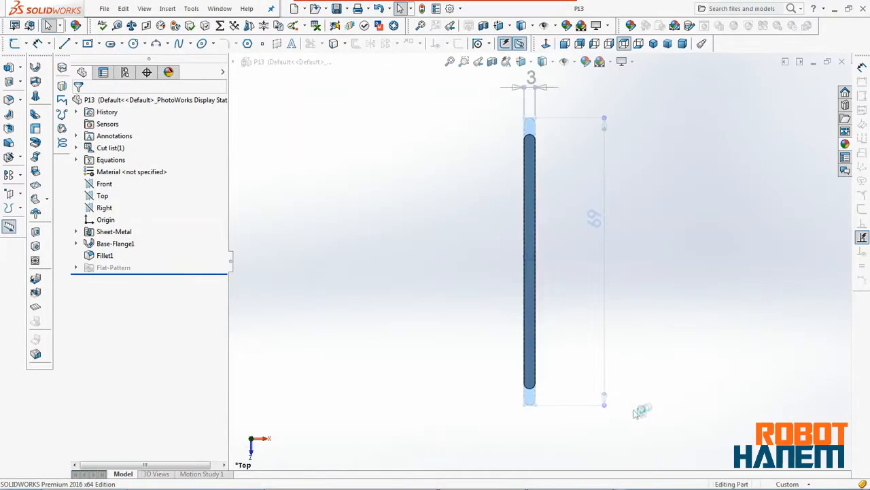
double_click(594, 223)
type("65")
key("Return")
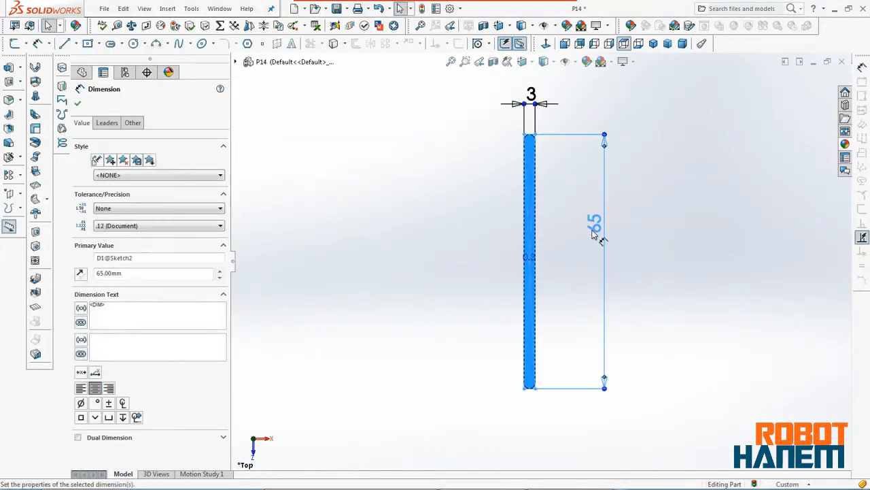
left_click(639, 255)
- Save a copy of P14 as P15, open it, and set the strip's length to 61 mm
left_click(102, 9)
left_click(163, 150)
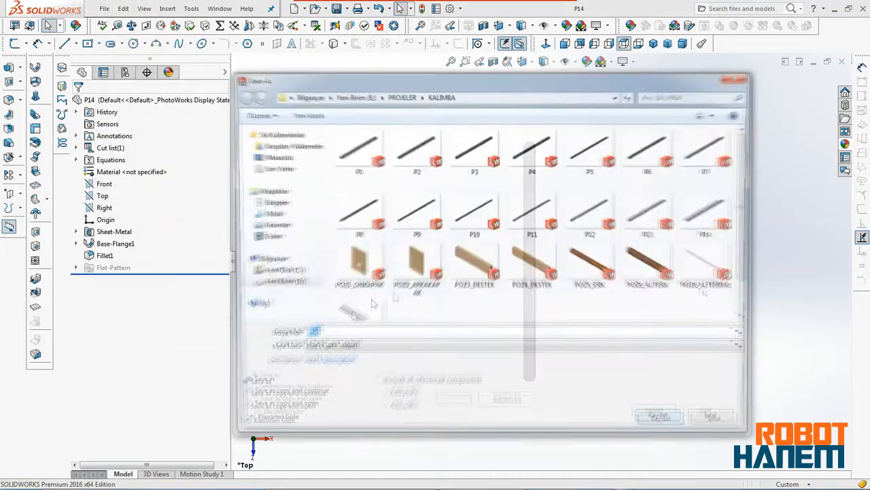
left_click(663, 421)
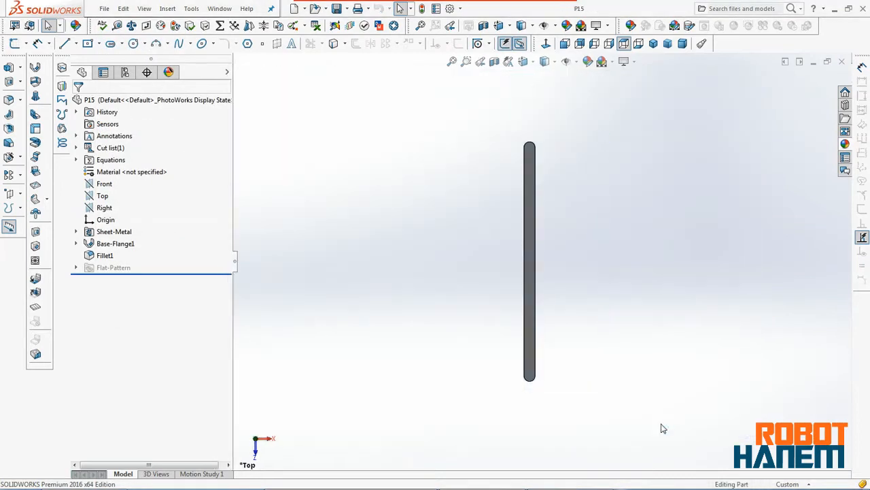
key("Return")
left_click(688, 319)
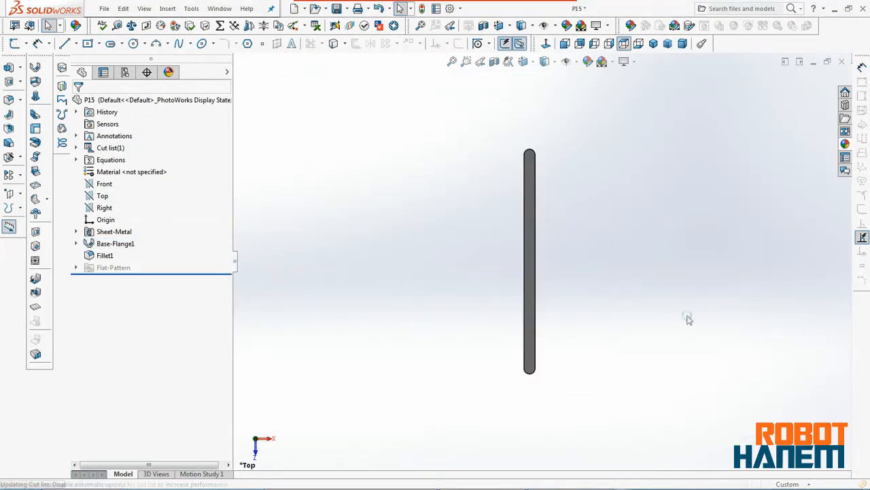
- Save a copy of P15 as P16, open it, and shorten the strip's 61 mm length dimension
left_click(104, 8)
left_click(159, 144)
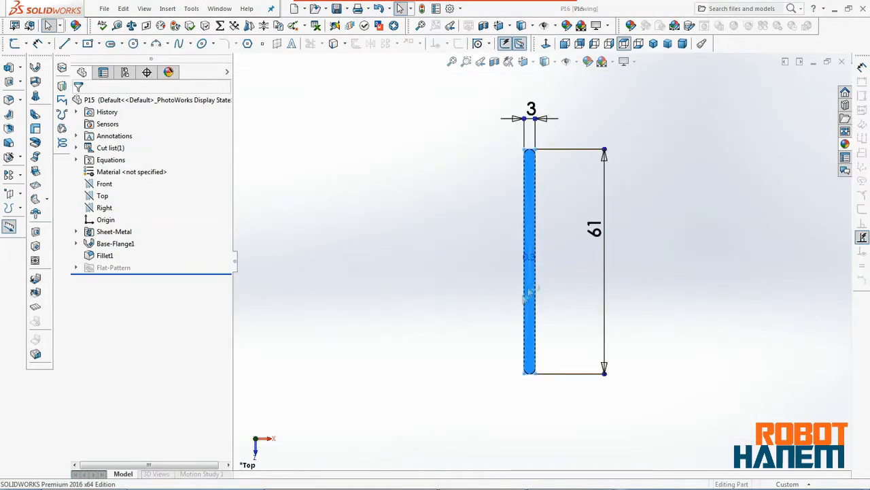
left_click(529, 285)
double_click(529, 259)
double_click(592, 228)
type("27+3")
key("Return")
left_click(690, 306)
- Save a copy of P16 as P17, open it, and set the strip's length to 55 mm
left_click(103, 8)
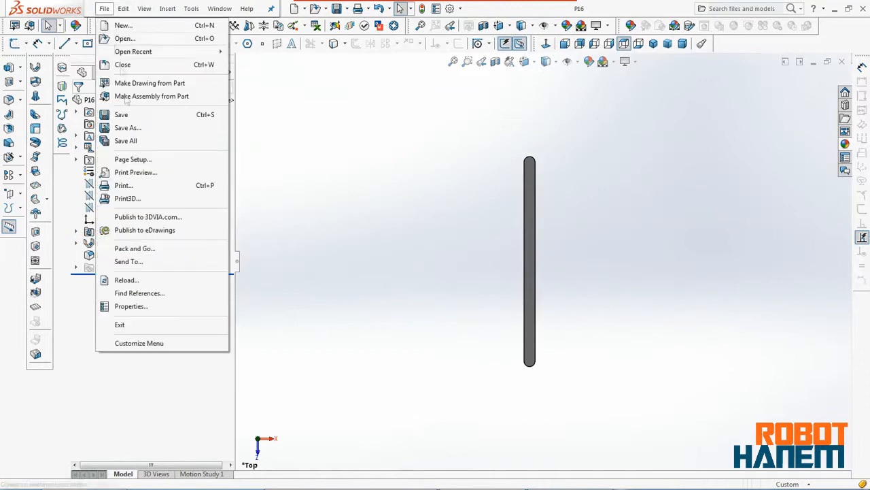
left_click(119, 126)
left_click(663, 421)
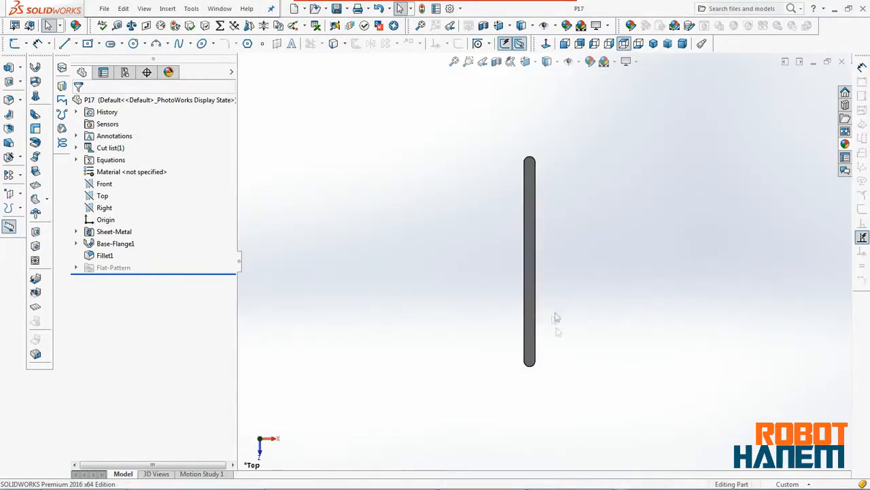
double_click(593, 231)
type("55")
key("Return")
left_click(689, 340)
- Close the open tine parts to return to the KALIMBA assembly and save the changes
left_click(841, 62)
left_click(842, 63)
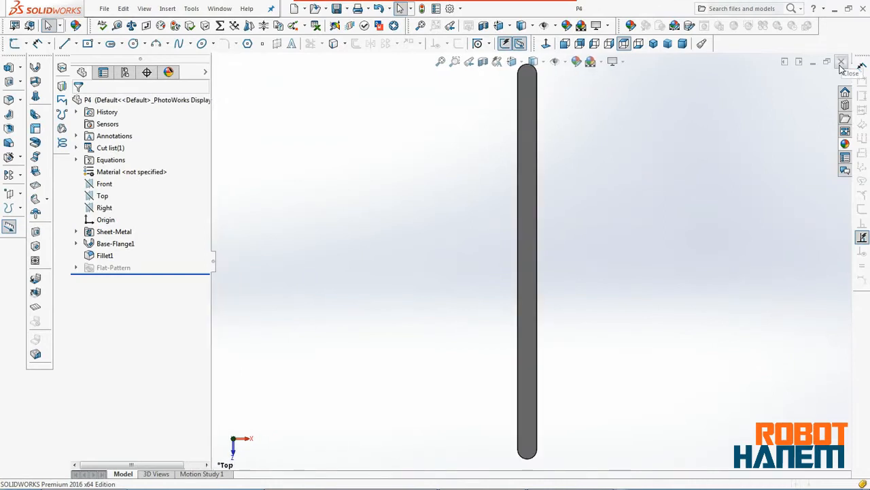
left_click(841, 64)
key("ctrl+s")
key("Return")
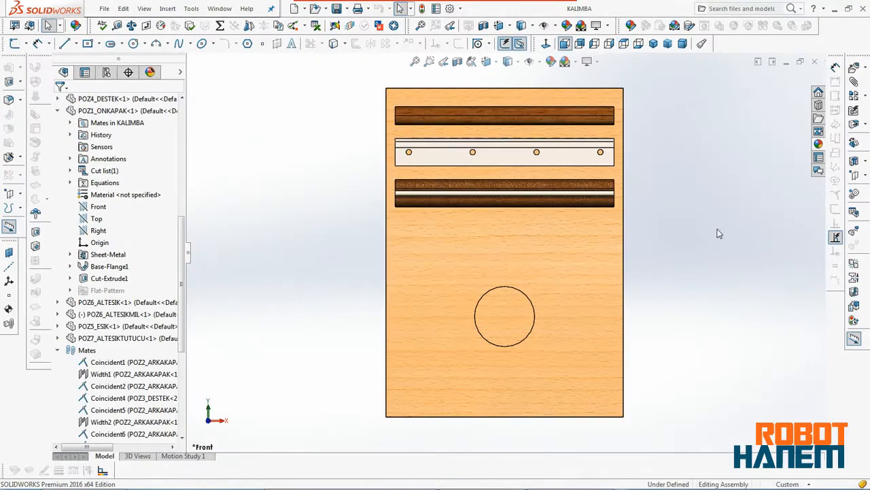
- Insert the tine P1 from the KALIMBA folder into the assembly, beside the kalimba body
left_click(853, 82)
key("Escape")
left_click(854, 68)
left_click(116, 285)
double_click(194, 105)
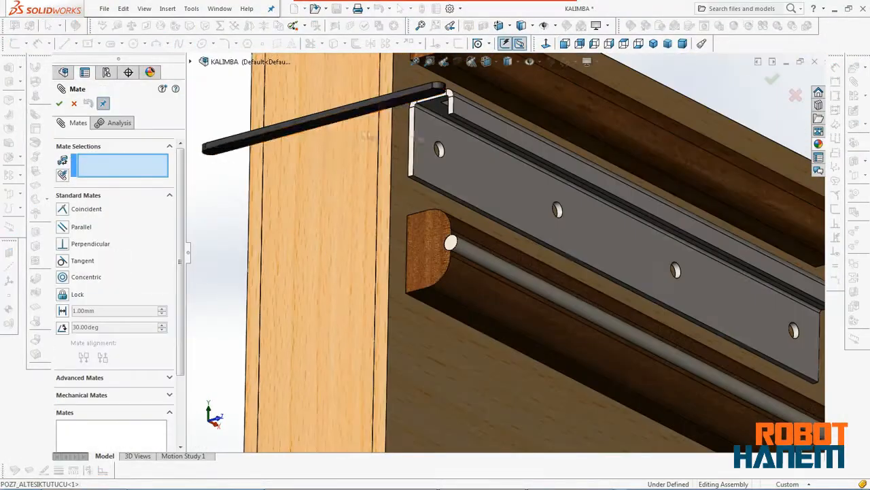
- Mate P1 coincident with POZ7_ALTESIKTUTUCU, tangent to the rod POZ6_ALTESIKMIL, and centered in the holder's first slot with a Width mate
left_click(488, 163)
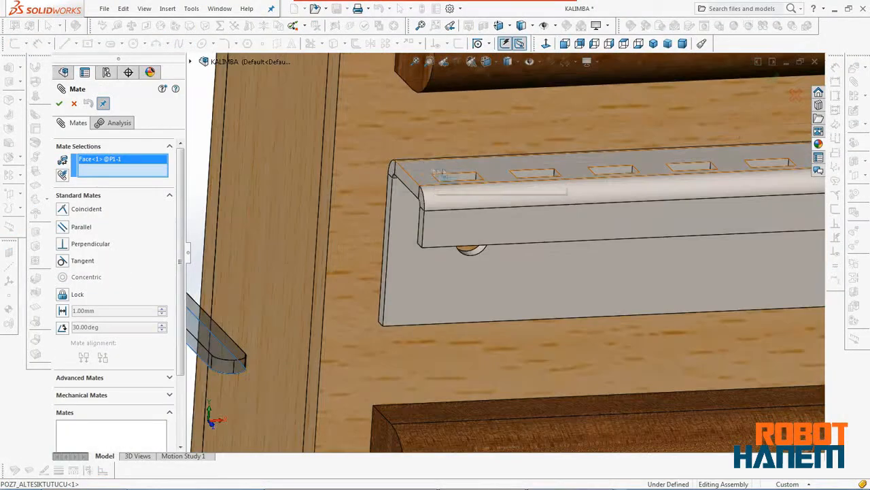
left_click(450, 173)
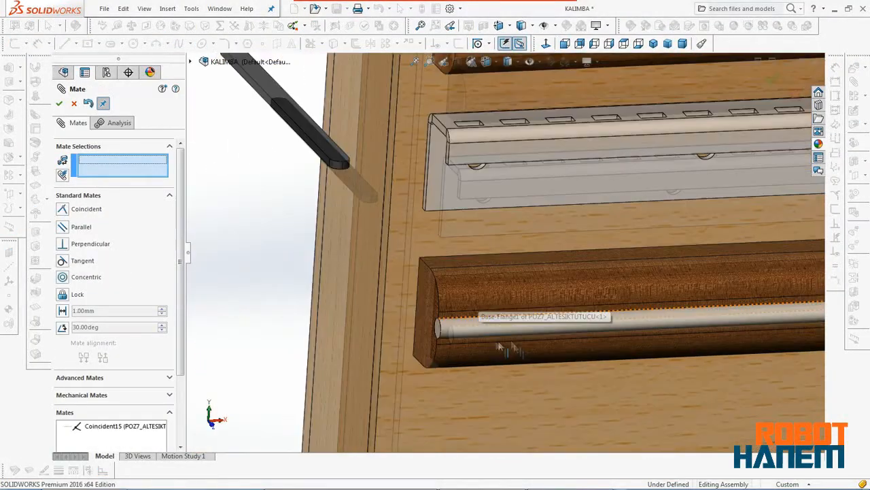
left_click(478, 329)
middle_click_drag(477, 330, 480, 224)
left_click(326, 91)
left_click(59, 103)
left_click(58, 104)
middle_click_drag(265, 204, 371, 261)
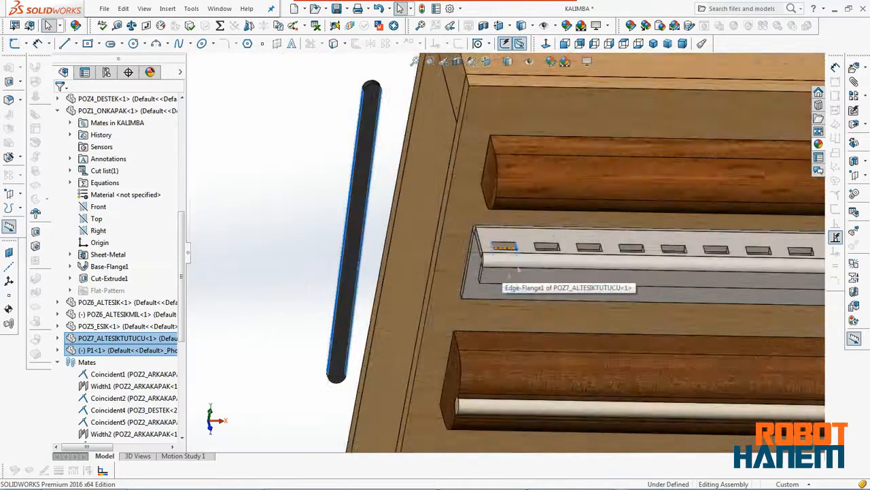
scroll(414, 159, "down", 5)
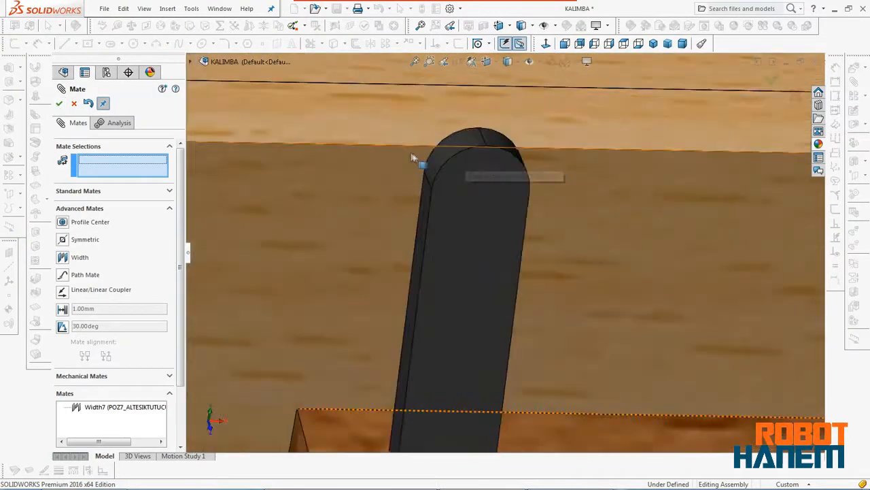
left_click(478, 195)
scroll(512, 293, "up", 8)
left_click(501, 229)
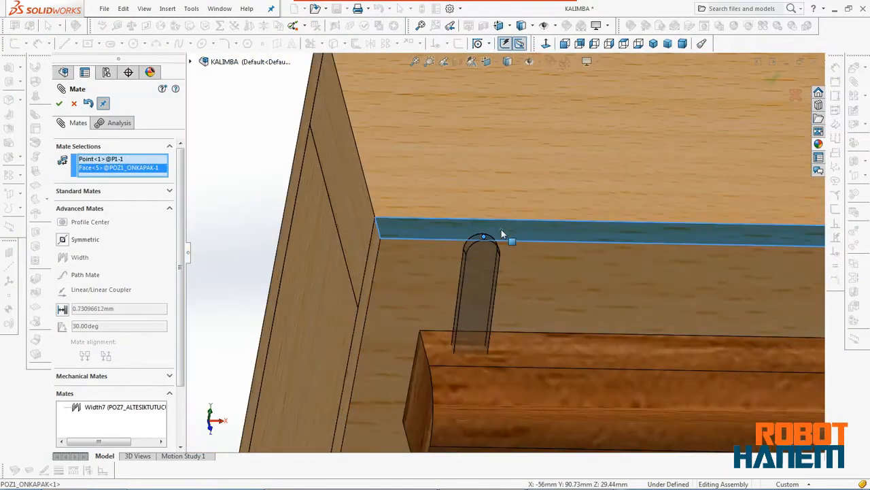
middle_click_drag(501, 229, 543, 212)
key("Return")
- Slide P1 down along its slot so that it crosses the lower bridge POZ6_ALTESIK
key("ctrl+1")
scroll(422, 197, "up", 5)
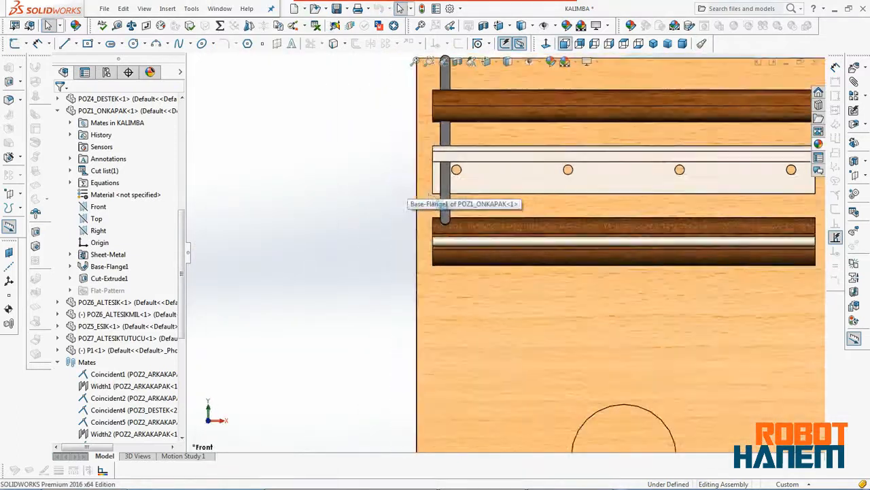
left_click(450, 231)
scroll(452, 270, "up", 3)
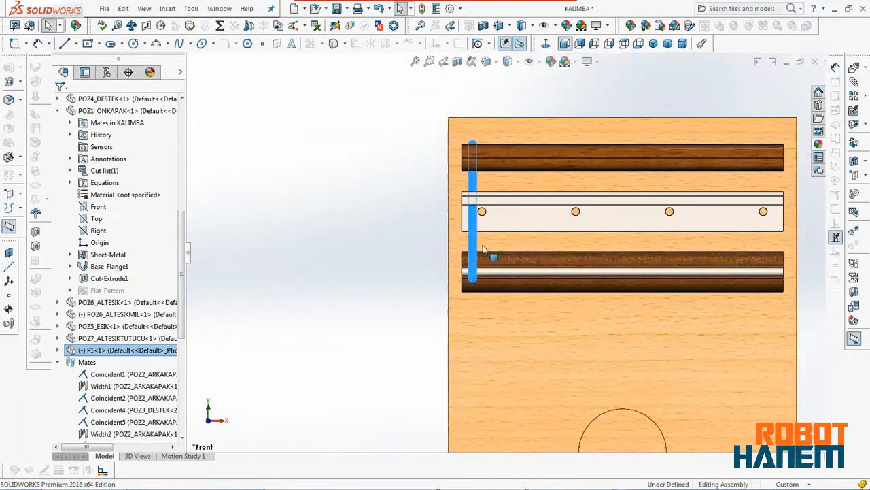
- Edit the distance mate between POZ6_ALTESIK and POZ3_DESTEK, trying 35 mm and settling on 40 mm
scroll(128, 327, "down", 6)
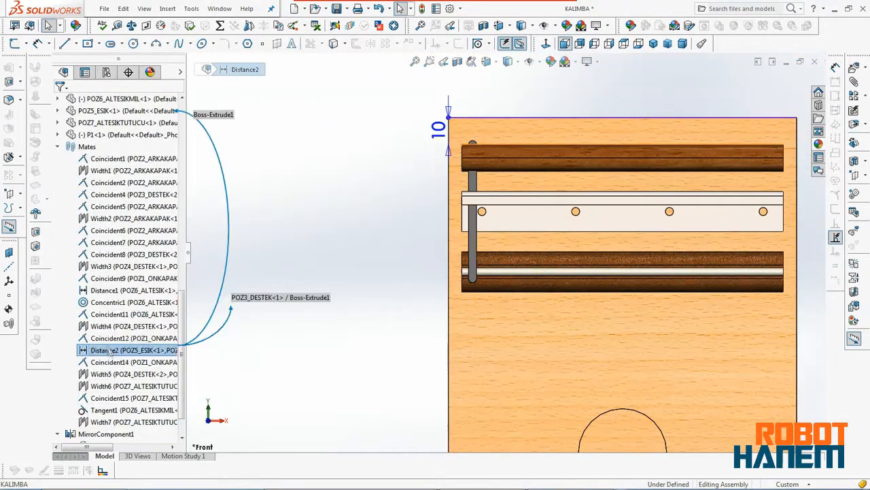
left_click(106, 289)
left_click(85, 262)
type("4")
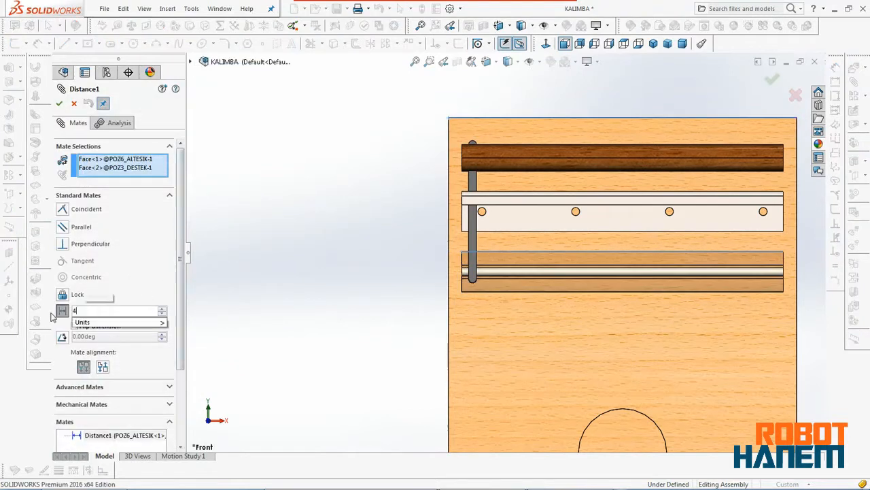
type("0")
key("Return")
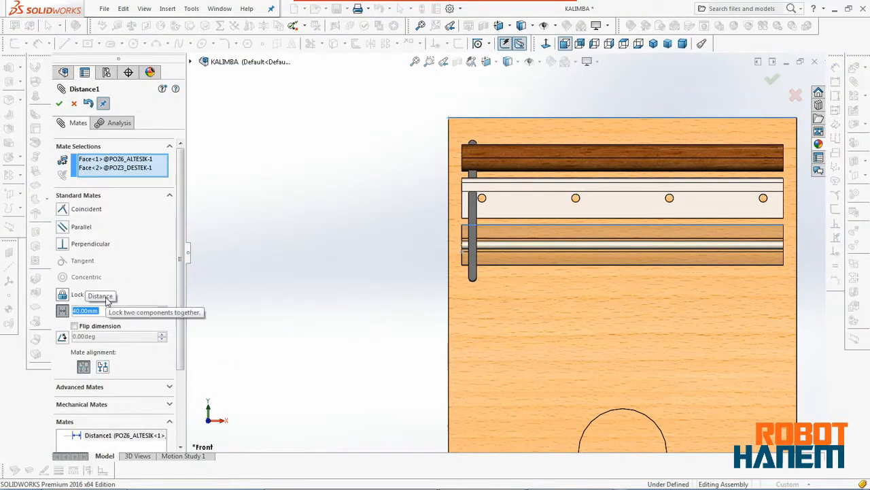
type("35")
key("Return")
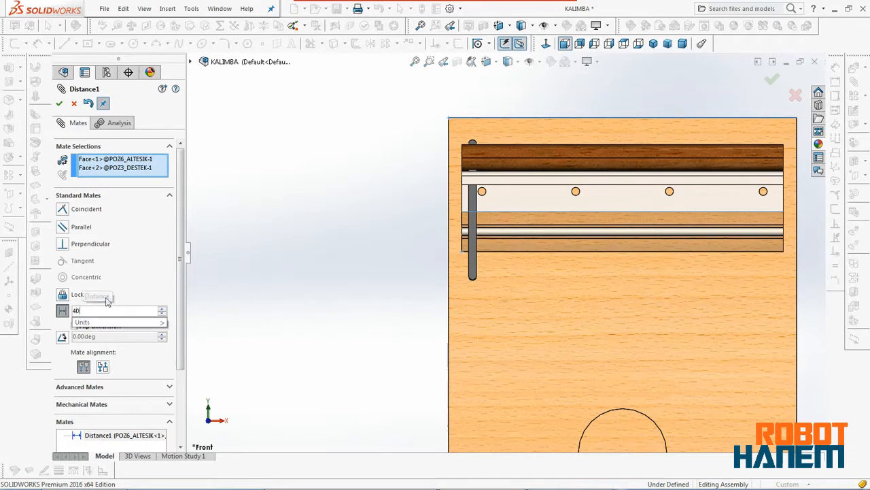
key("Return")
left_click(60, 104)
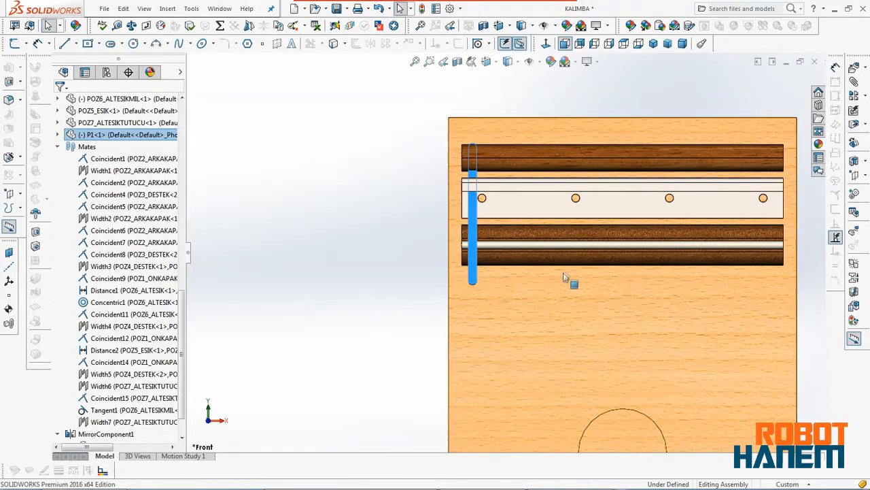
- Insert the tine P2 from the KALIMBA folder and place it beside the kalimba body
left_click(854, 82)
key("Escape")
left_click(854, 67)
left_click(111, 288)
double_click(243, 91)
left_click(407, 200)
- Mate the Front planes of P1 and P2 coincident
left_click(854, 81)
left_click(191, 62)
scroll(252, 357, "down", 10)
left_click(212, 396)
left_click(252, 362)
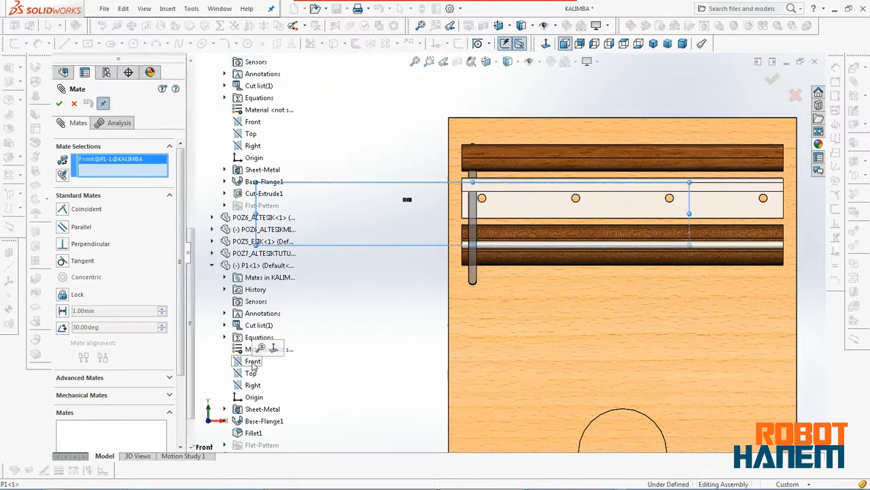
scroll(245, 381, "down", 5)
left_click(211, 277)
left_click(252, 361)
- Add a 7 mm distance mate between the Right planes of P2 and P1, with the dimension flipped toward the second slot
left_click(241, 382)
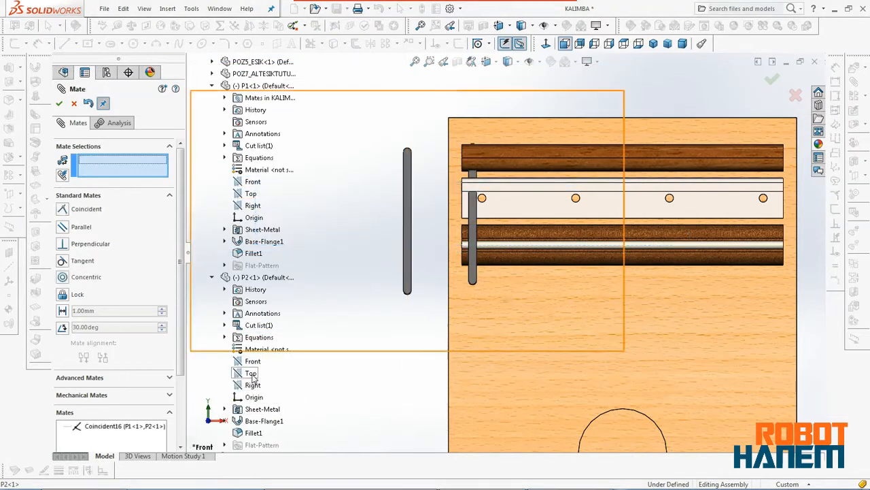
left_click(252, 205)
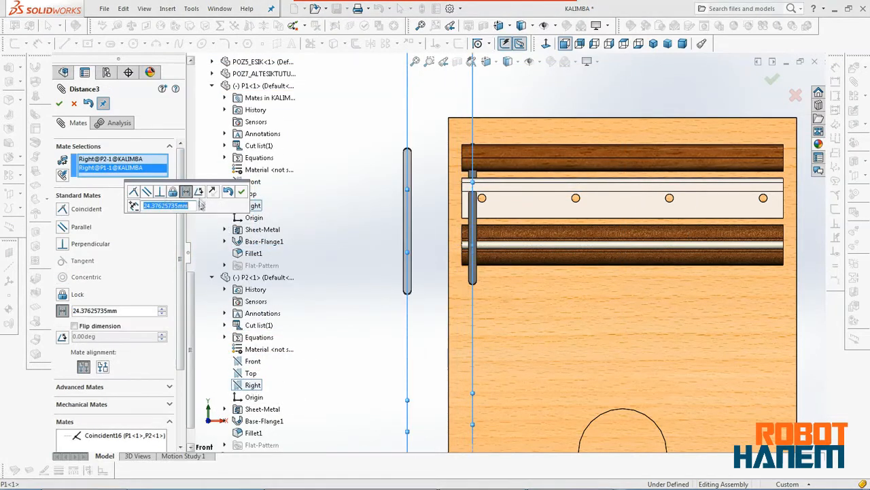
middle_click_drag(391, 350, 438, 234)
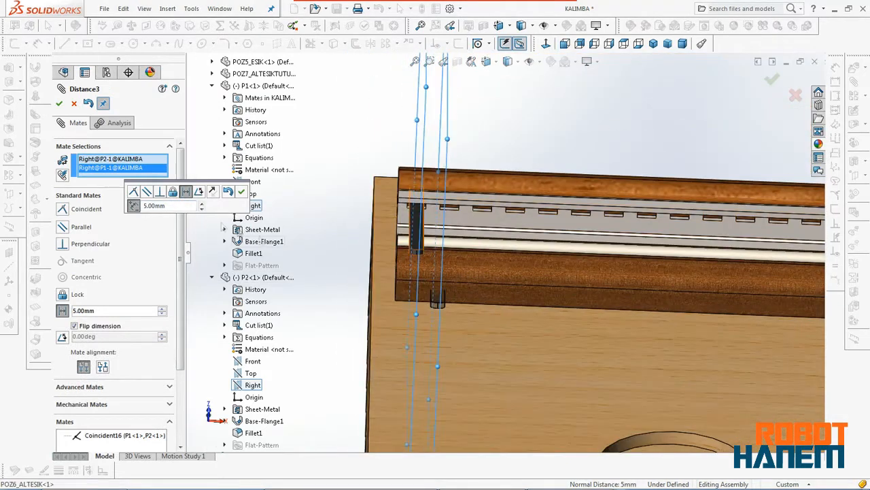
left_click_drag(174, 206, 121, 212)
type("7")
key("Return")
left_click(60, 104)
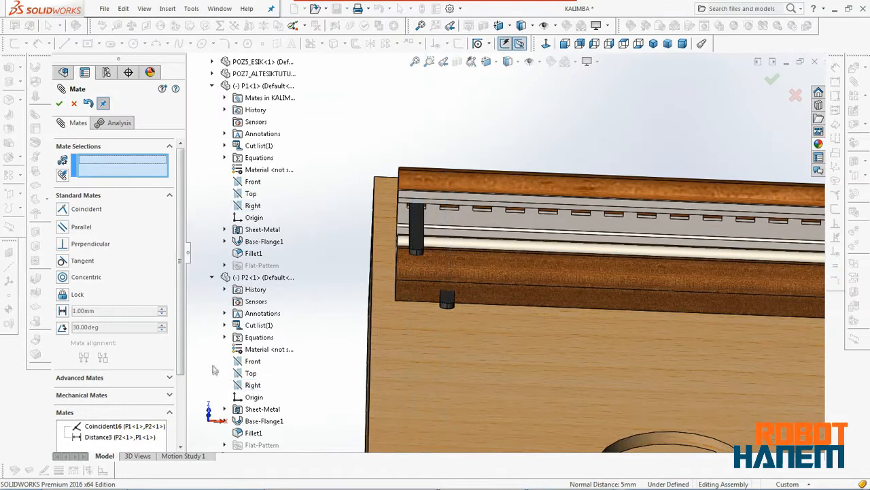
- Mate the Top planes of P1 and P2 coincident and show the assembly from the front
left_click(251, 194)
left_click(59, 103)
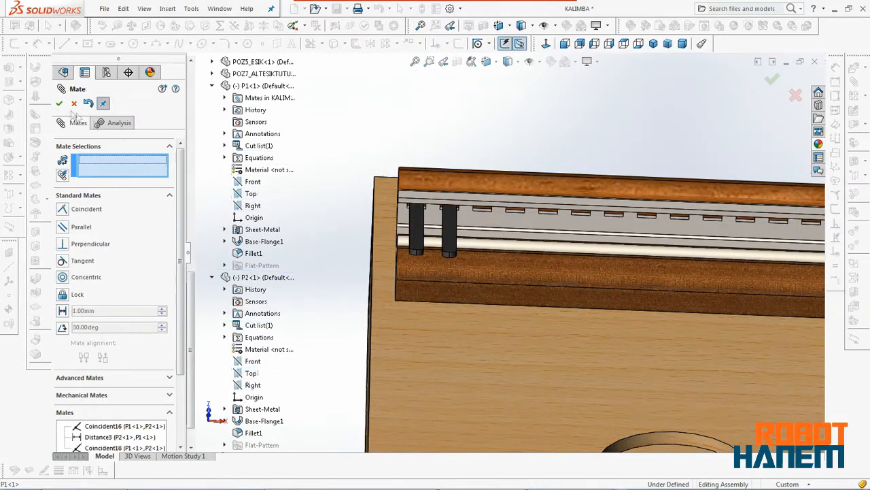
left_click(59, 103)
key("space")
left_click(553, 192)
scroll(350, 197, "down", 5)
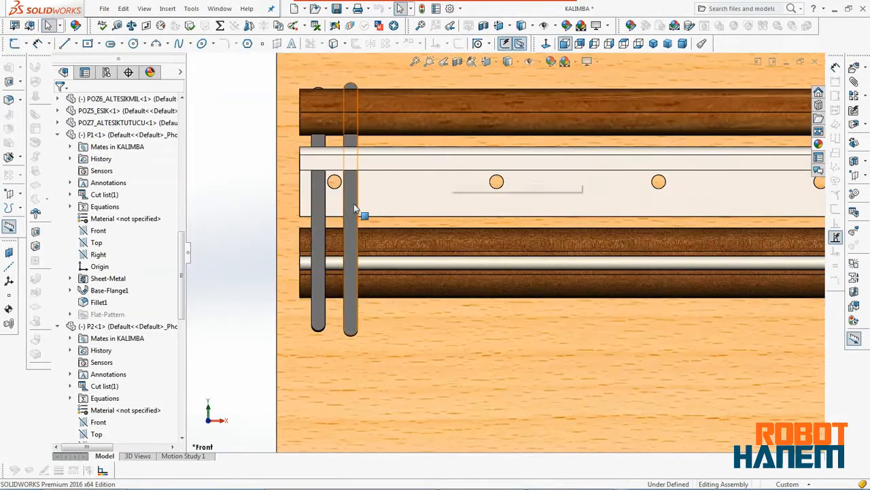
- Change the coincident mate between the Front planes of P1 and P2 to a distance mate
scroll(358, 206, "up", 4)
scroll(697, 155, "down", 1)
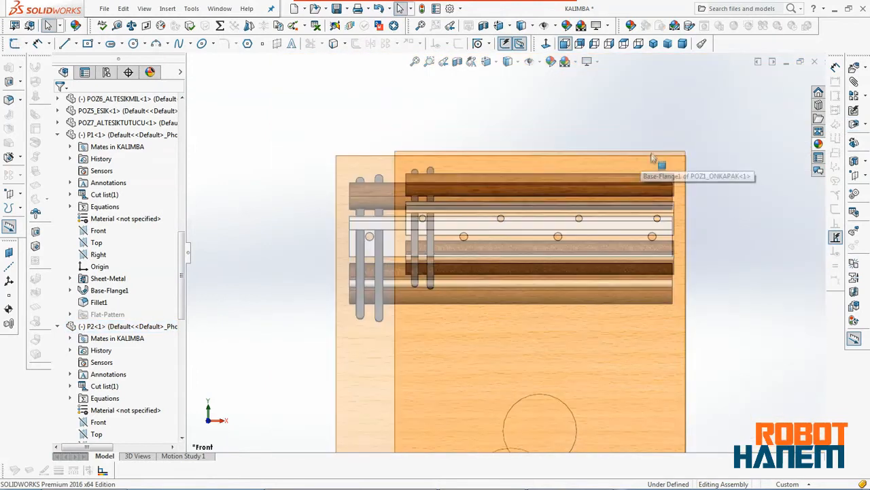
left_click_drag(181, 289, 182, 403)
left_click(109, 362)
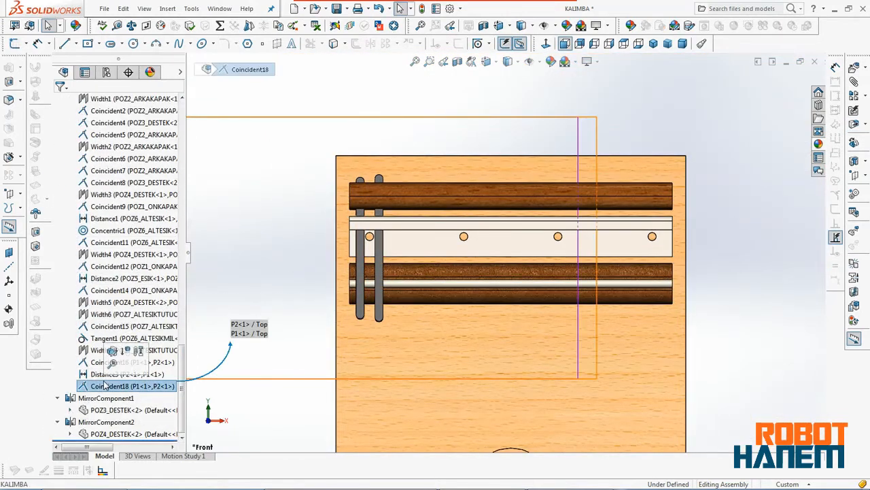
left_click(115, 347)
left_click(63, 310)
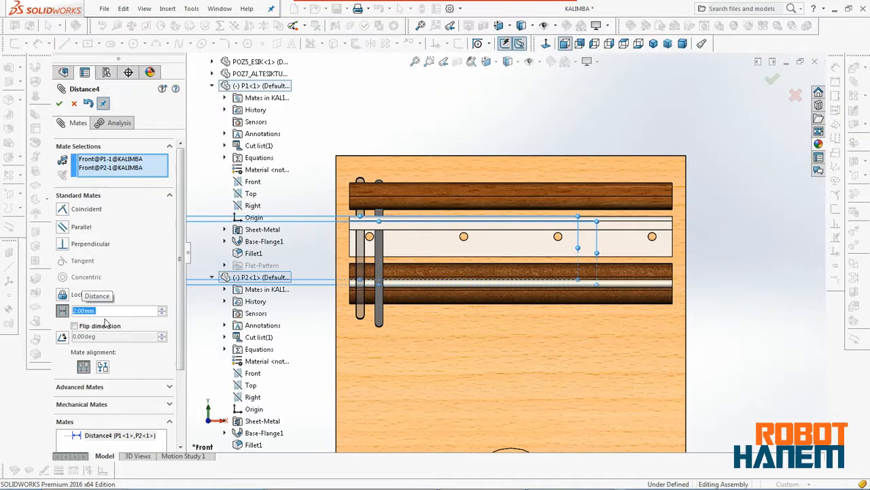
key("Return")
left_click(59, 103)
- Insert the tine P3 into the assembly and place it beside the kalimba body
left_click(9, 67)
left_click(116, 285)
double_click(309, 79)
left_click(274, 219)
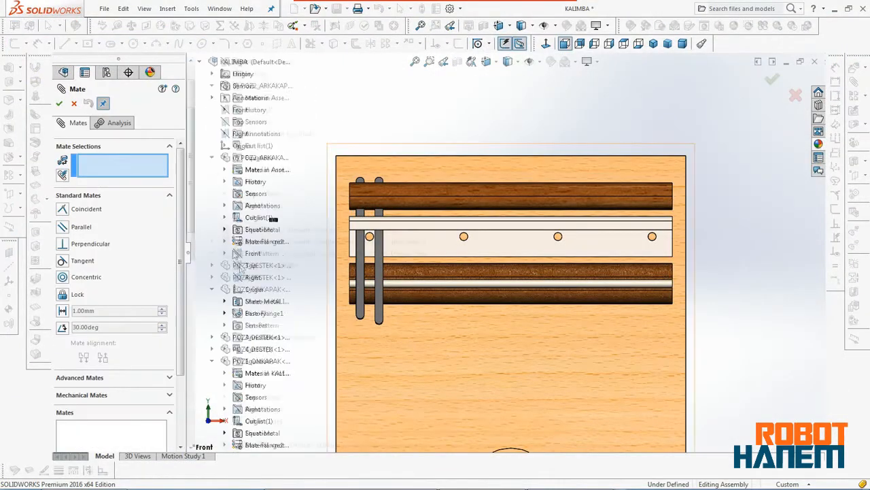
- Mate the Front planes and the Top planes of P2 and P3 coincident
scroll(251, 406, "up", 4)
left_click(212, 408)
left_click(250, 361)
left_click(252, 183)
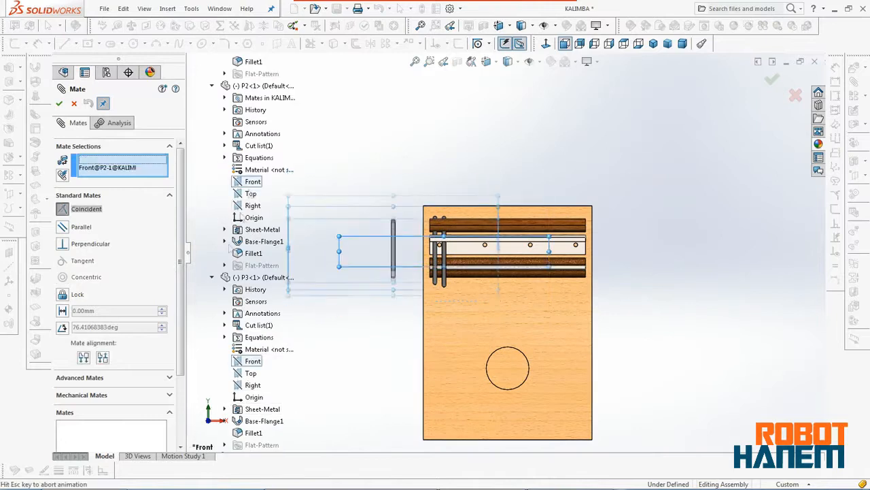
key("Return")
left_click(251, 374)
key("Return")
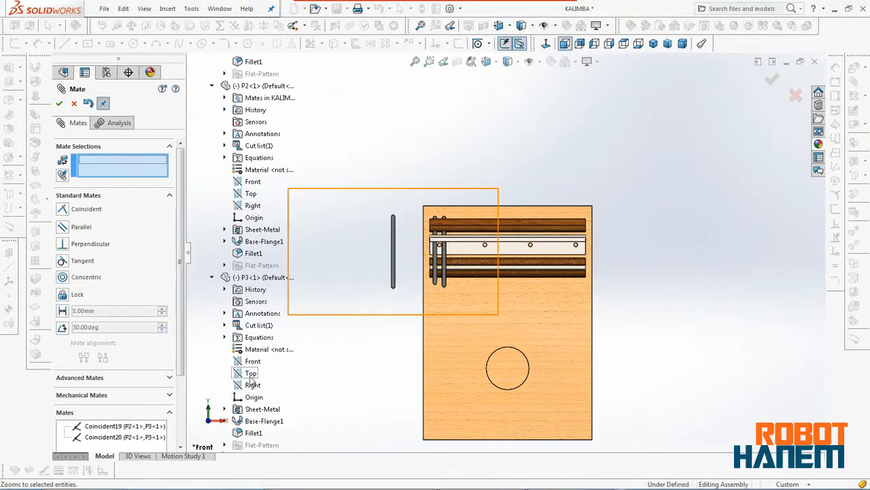
- Add a distance mate between the Right planes of P3 and P2 that seats P3 in the third slot
left_click(252, 206)
left_click(194, 226)
left_click(147, 245)
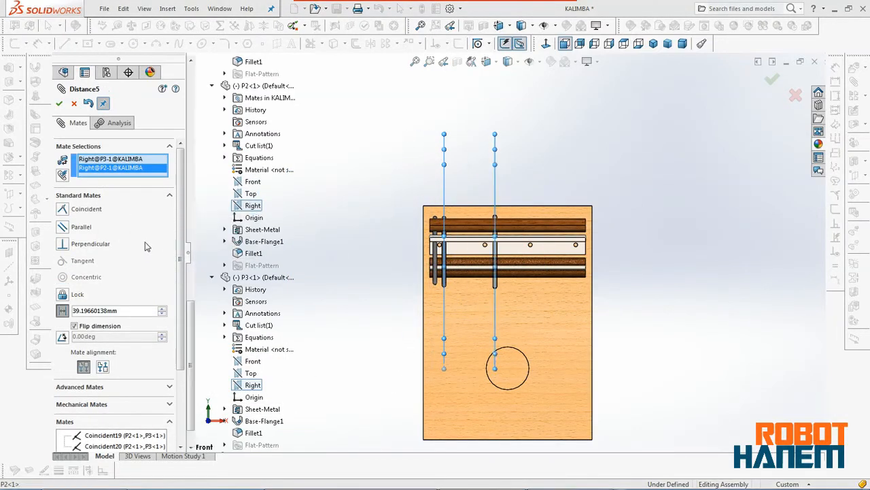
left_click(59, 104)
left_click(59, 104)
- Change the coincident mate between the Front planes of P2 and P3 to a distance mate and save the assembly
left_click_drag(181, 272, 182, 401)
left_click(121, 374)
left_click(110, 363)
left_click(116, 332)
left_click(62, 310)
left_click(60, 105)
left_click(60, 105)
key("ctrl+s")
- Mate the Top planes of P15 and P16 coincident
left_click(854, 69)
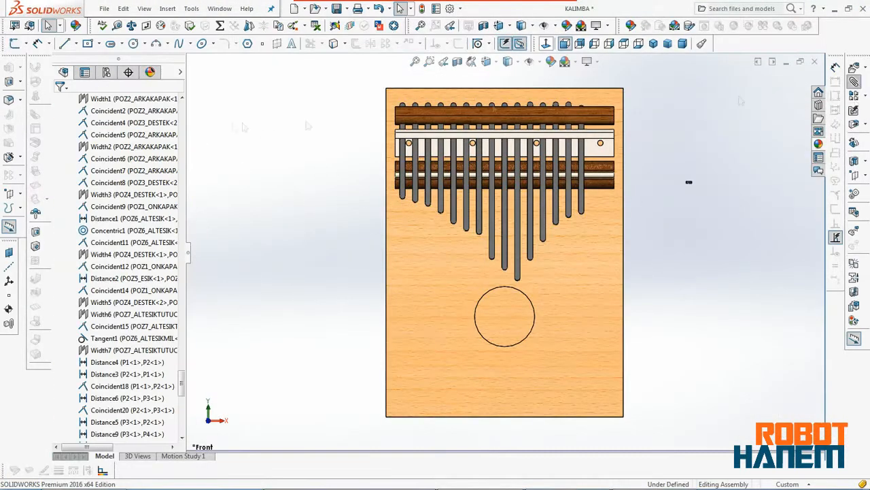
left_click(213, 409)
left_click(250, 374)
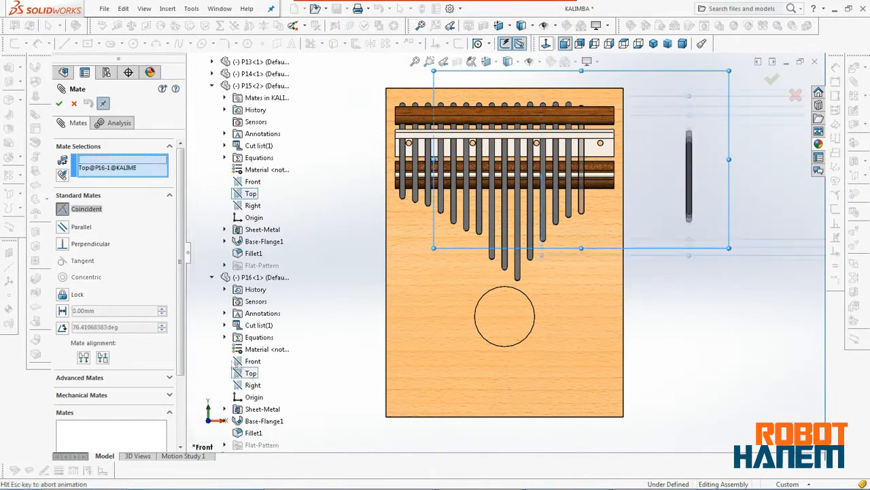
left_click(175, 383)
- Add distance mates between the Right planes and between the Front planes of P16 and P15
left_click(253, 386)
left_click(253, 206)
left_click(119, 217)
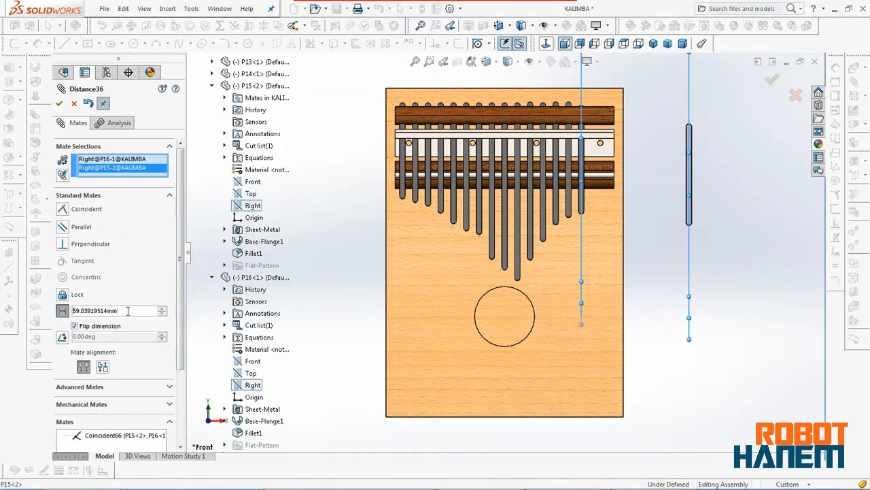
left_click(60, 104)
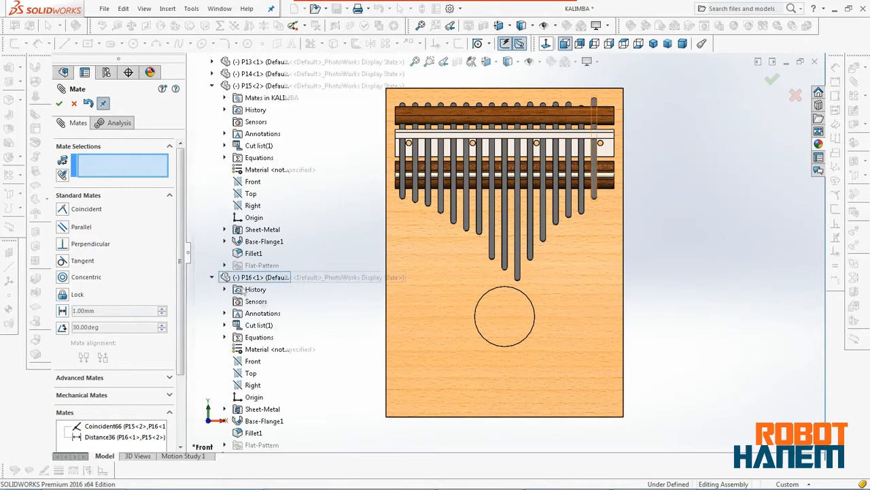
left_click(252, 182)
left_click(187, 179)
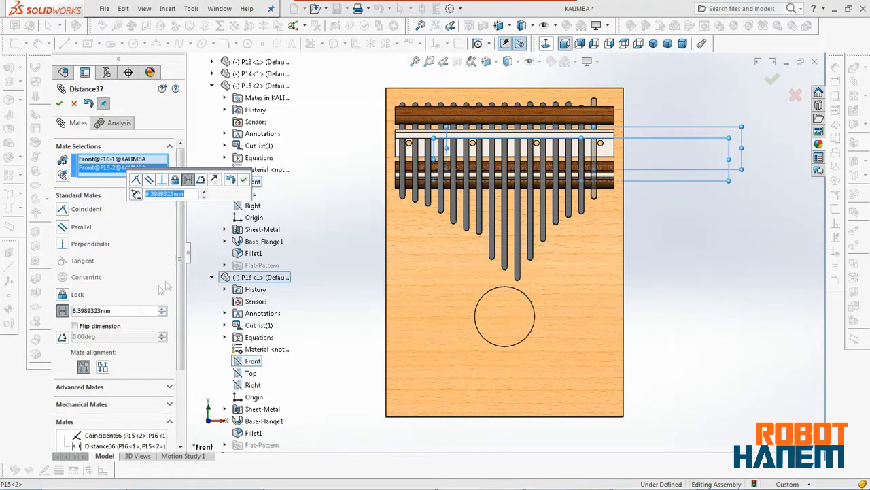
left_click(60, 103)
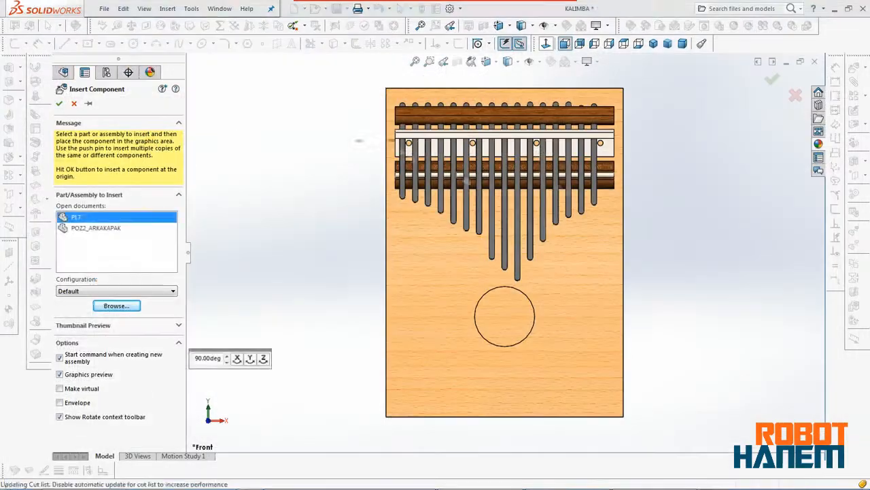
- Place the tine P17 beside the kalimba body and mate its Top plane coincident with the Top plane of P16
left_click(684, 178)
left_click(855, 81)
left_click(212, 87)
left_click(213, 410)
left_click(251, 374)
left_click(252, 195)
left_click(232, 182)
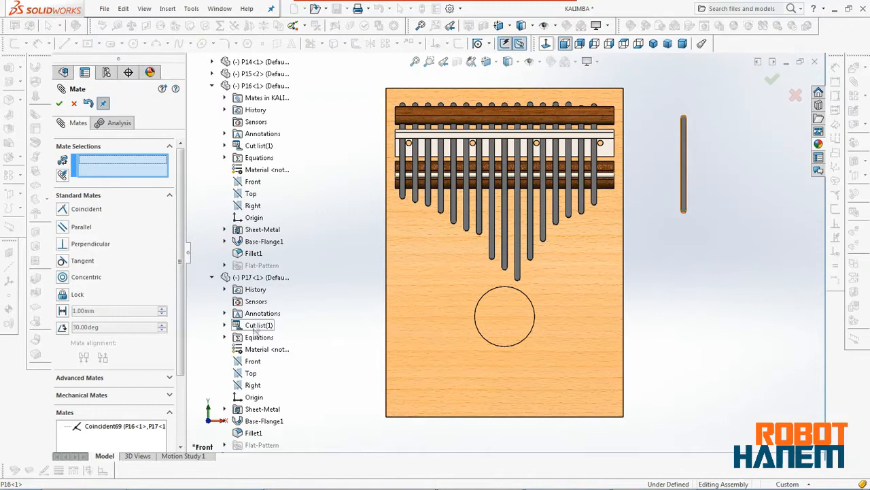
- Add a distance mate between the Right planes of P17 and P16 that puts P17 in the last slot
left_click(252, 205)
left_click(119, 310)
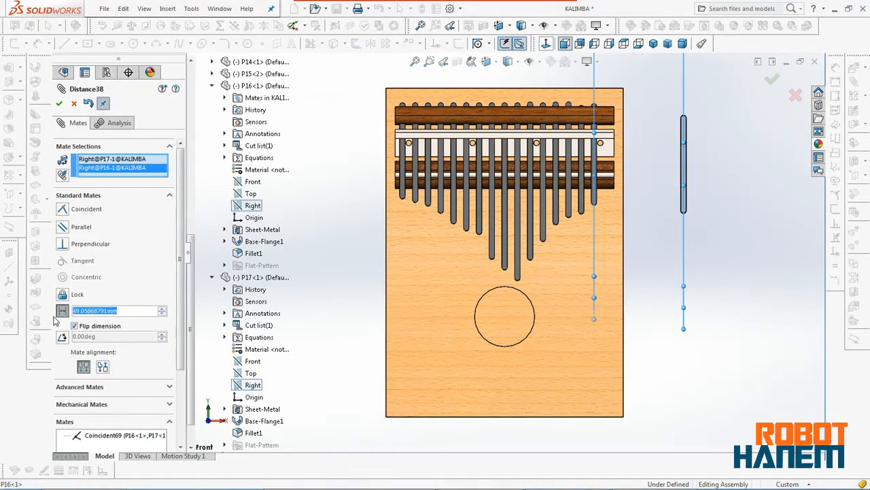
key("Return")
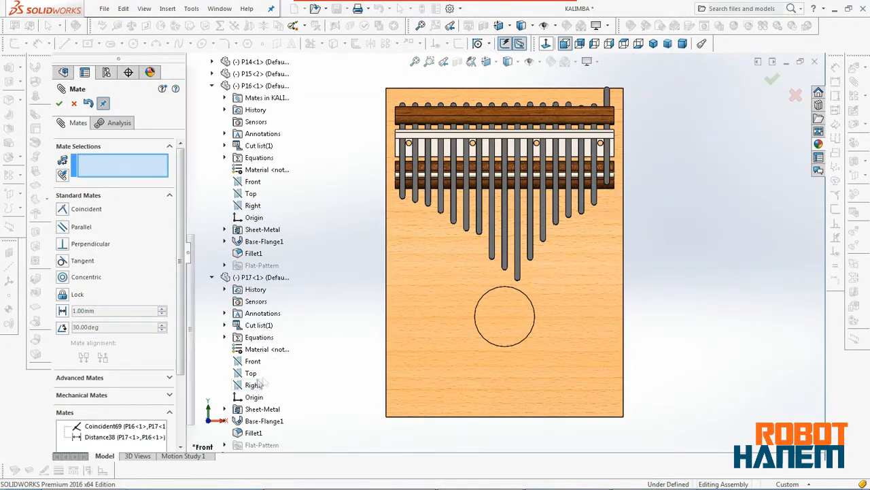
left_click(252, 385)
left_click(252, 205)
key("Return")
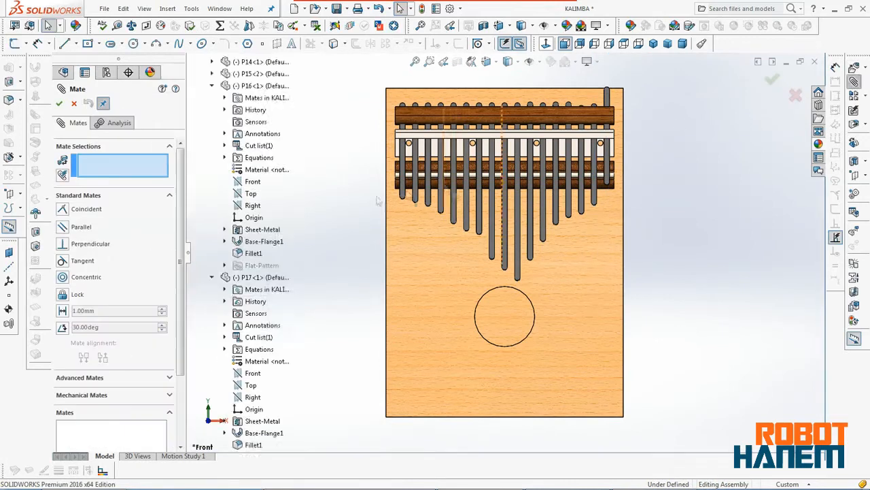
- Add a distance mate between the Front planes of P17 and P16 and finish mating
scroll(249, 406, "down", 2)
left_click(253, 134)
left_click(198, 138)
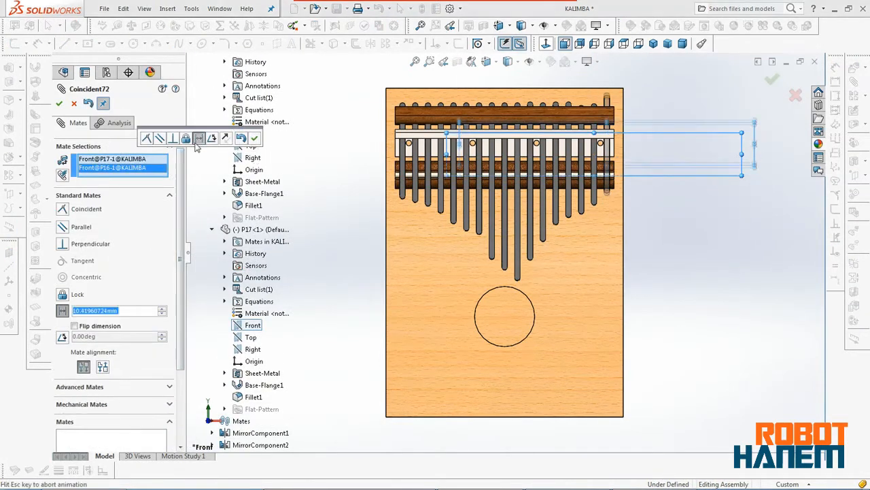
left_click(253, 140)
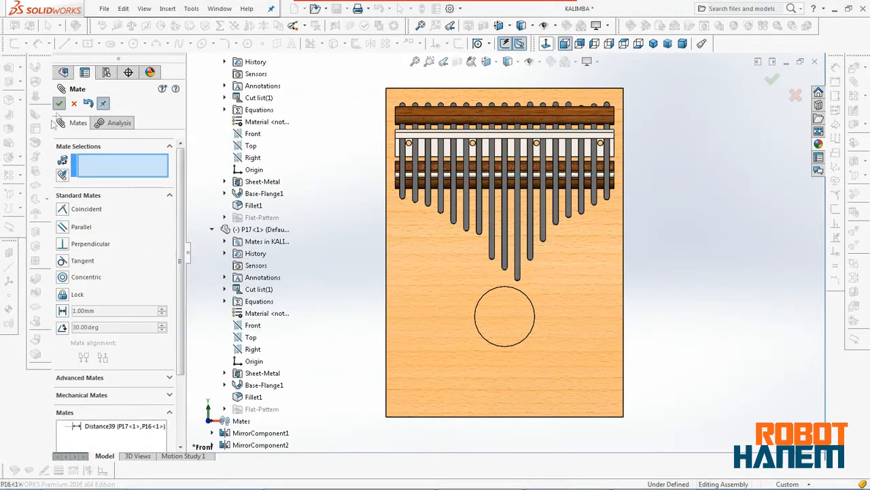
key("Escape")
- Try to round two short edges of the mirrored POZ3_DESTEK block at the body's lower end with a 10 mm fillet, editing it in the assembly
middle_click_drag(690, 301, 522, 376)
scroll(522, 376, "down", 3)
right_click(522, 376)
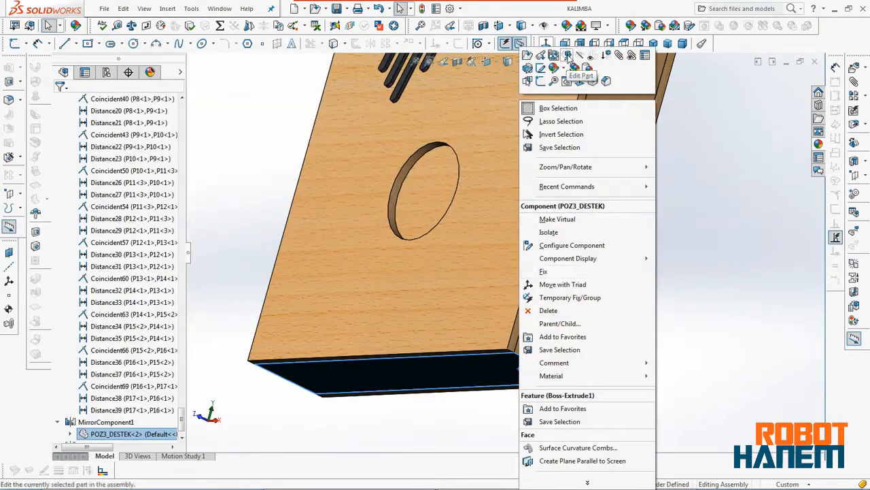
left_click(569, 58)
left_click(9, 100)
left_click(535, 363)
middle_click_drag(457, 391, 518, 375)
scroll(436, 367, "down", 1)
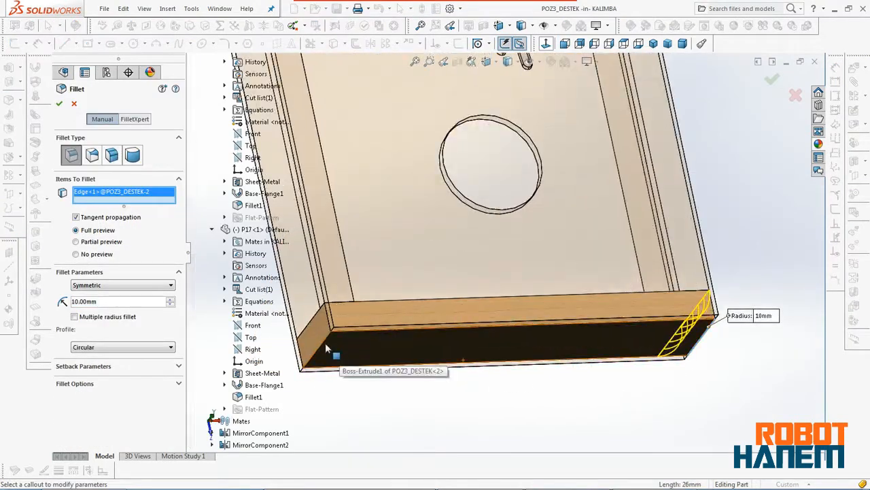
left_click(312, 338)
left_click(59, 104)
scroll(482, 338, "up", 1)
left_click(780, 82)
- Collapse the expanded components and the Mates folder in the assembly's feature tree
scroll(687, 234, "up", 3)
middle_click_drag(687, 234, 610, 250)
scroll(719, 338, "up", 2)
scroll(649, 208, "down", 1)
right_click(446, 328)
left_click(327, 279)
left_click_drag(182, 419, 182, 109)
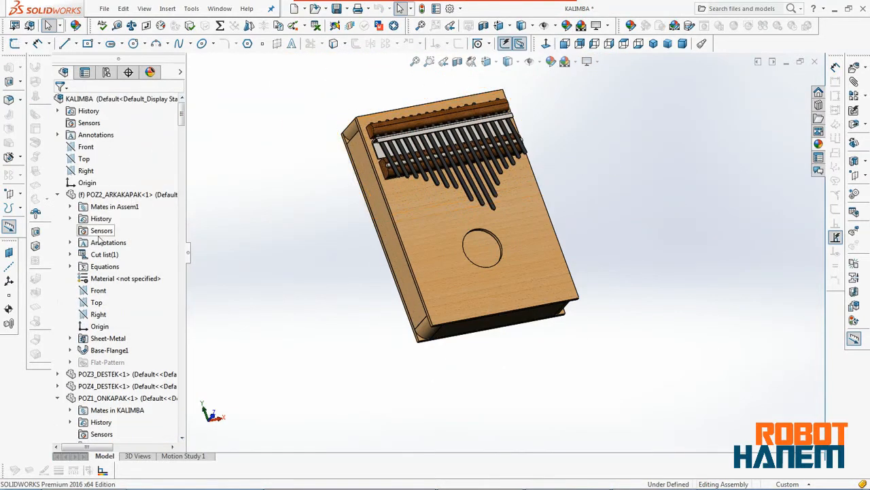
left_click(57, 231)
left_click(57, 291)
left_click(57, 302)
left_click(57, 314)
left_click(57, 327)
scroll(60, 333, "down", 4)
left_click(58, 196)
left_click(57, 207)
left_click(57, 218)
scroll(58, 228, "down", 3)
left_click(58, 123)
left_click(58, 135)
left_click(58, 147)
left_click(58, 159)
left_click(58, 171)
left_click(58, 195)
left_click(57, 207)
left_click(57, 218)
left_click(57, 231)
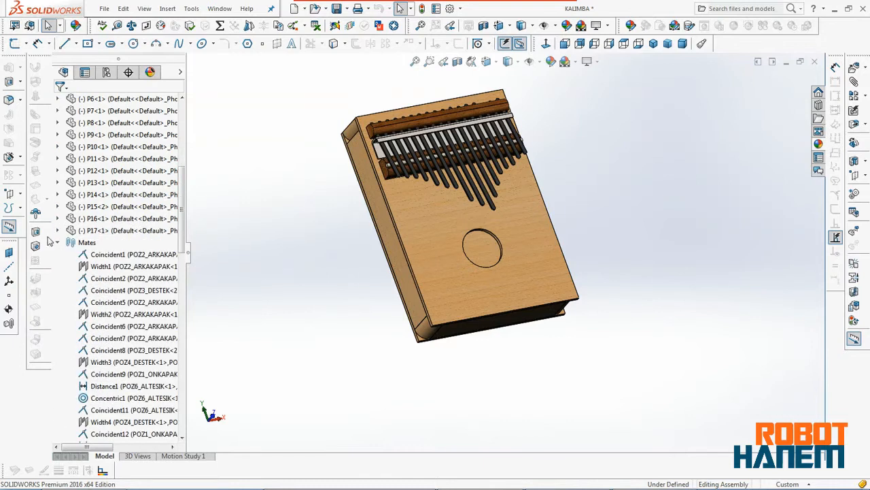
left_click(57, 242)
- Try to edit the MirrorComponent1 feature of the POZ3_DESTEK block
right_click(81, 401)
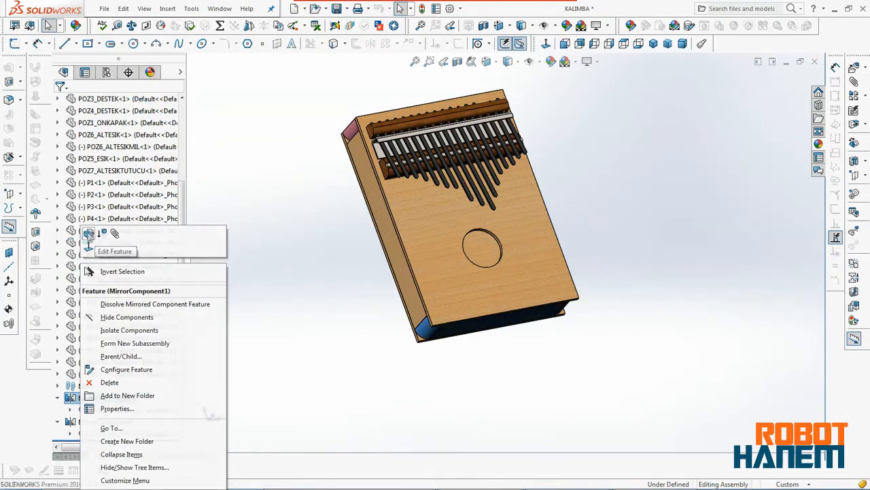
left_click(112, 249)
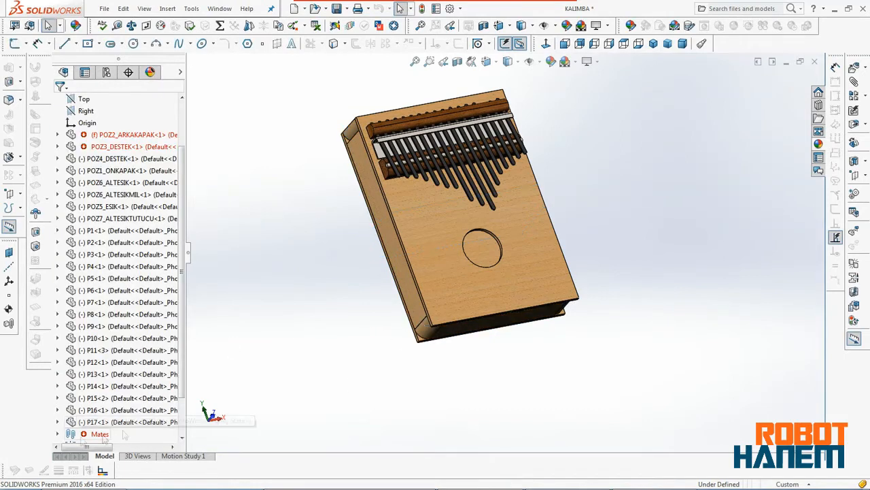
scroll(147, 329, "up", 9)
- Open the part POZ3_DESTEK, remove its Fillet1, and return to the assembly
left_click(475, 326)
left_click(490, 265)
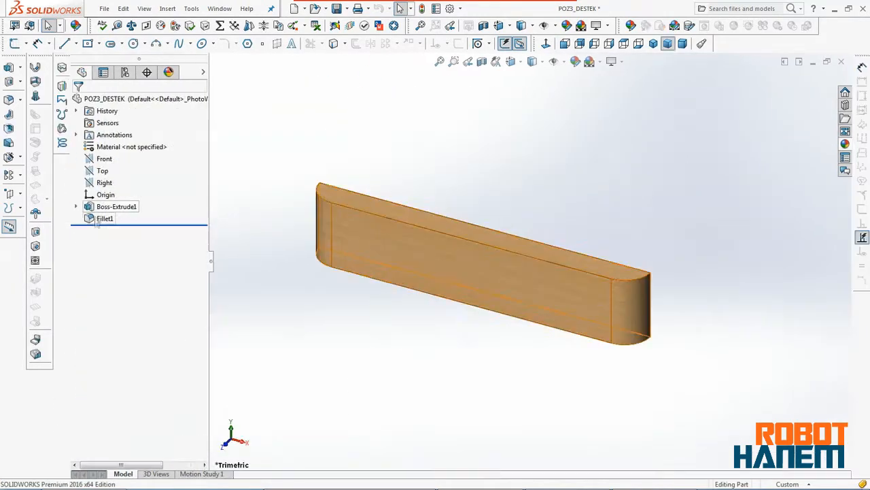
left_click(841, 62)
left_click(91, 61)
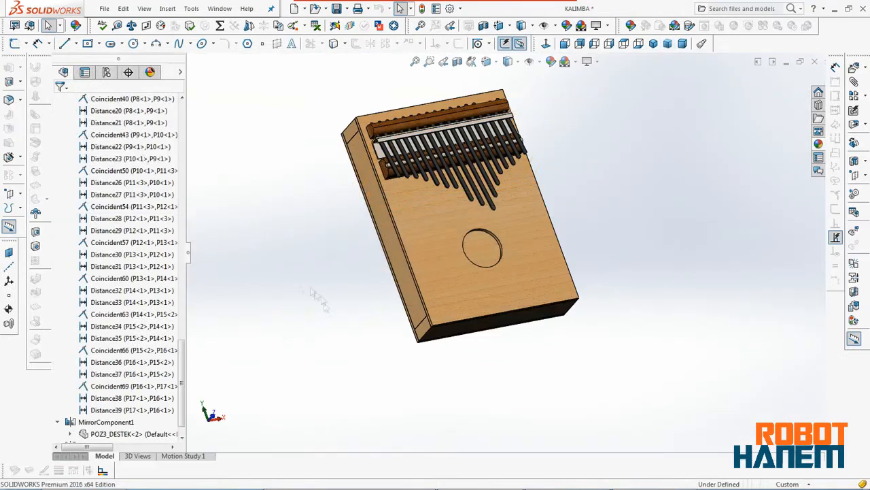
- Edit the original POZ3_DESTEK block in the assembly and fillet its two outer corner edges at the body's upper end
left_click_drag(188, 237, 187, 139)
middle_click_drag(490, 330, 636, 314)
left_click(842, 61)
right_click(400, 133)
left_click(410, 12)
scroll(408, 163, "down", 4)
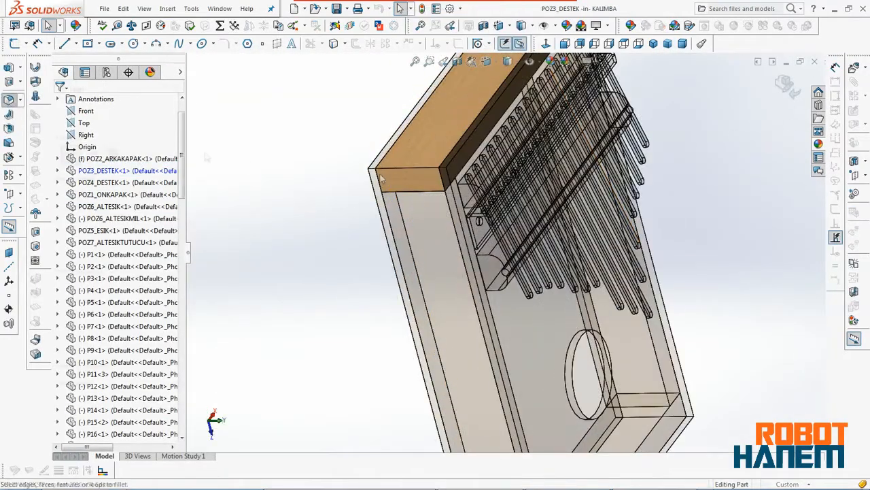
left_click(408, 169)
scroll(435, 189, "up", 4)
left_click(521, 131)
left_click(58, 103)
left_click(787, 85)
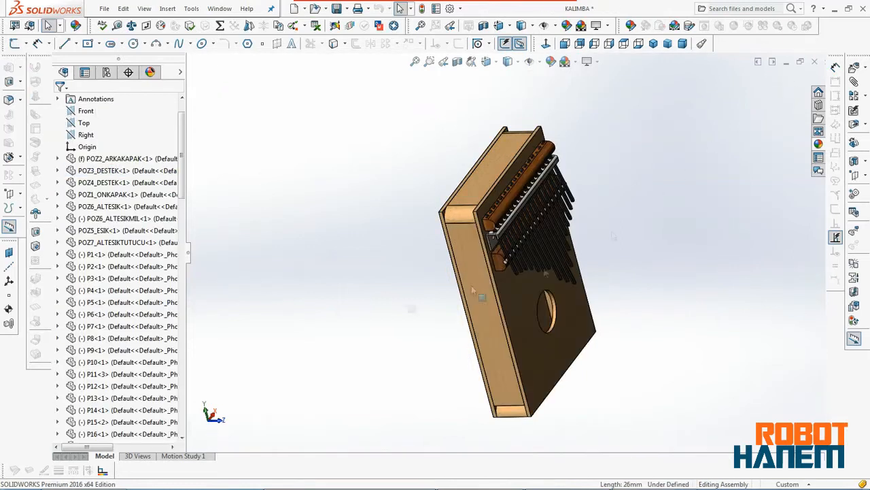
- Edit MirrorComponent1 so POZ3_DESTEK is mirrored as an opposite hand version, and save the assembly
left_click(77, 400)
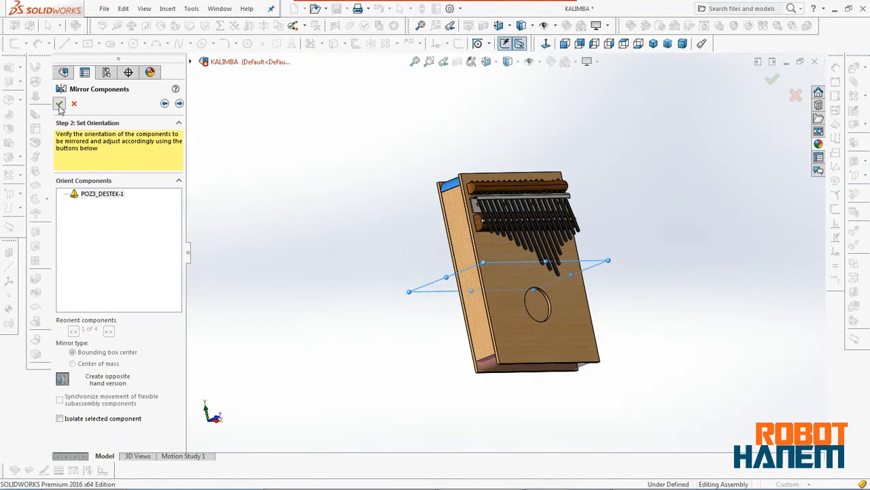
left_click(60, 106)
left_click(569, 270)
key("ctrl+s")
middle_click_drag(401, 313, 469, 339)
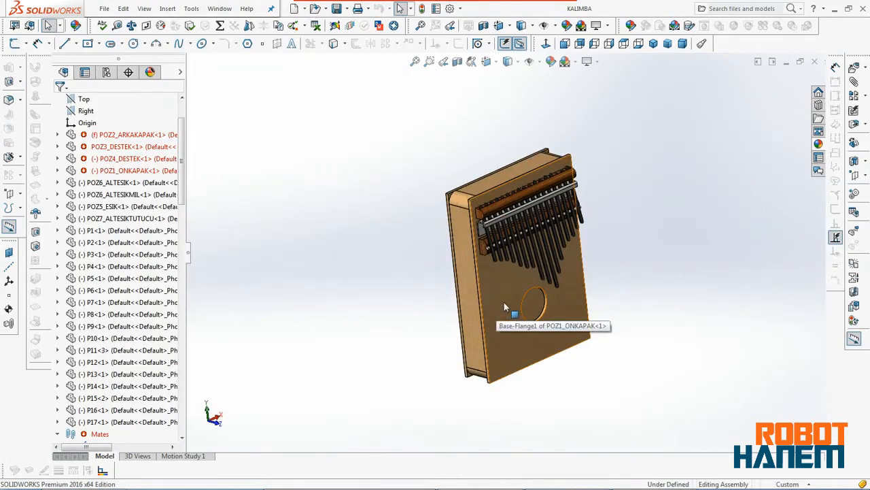
- Inspect the references of the Width1 mate between POZ3_DESTEK and POZ2_ARKAKAPAK
left_click(151, 231)
left_click(163, 198)
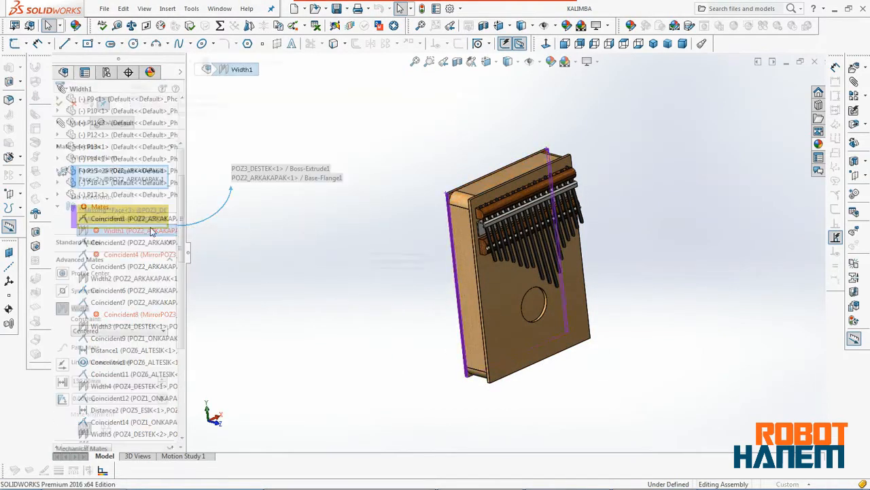
scroll(457, 206, "down", 4)
key("Escape")
- Open the part POZ3_DESTEK, reduce the radius of Fillet2, and save both the part and the KALIMBA assembly
right_click(515, 168)
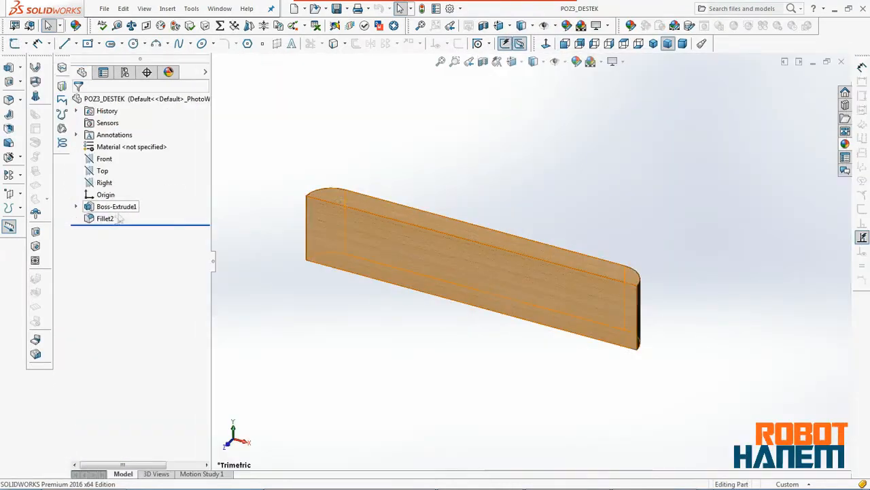
left_click(116, 190)
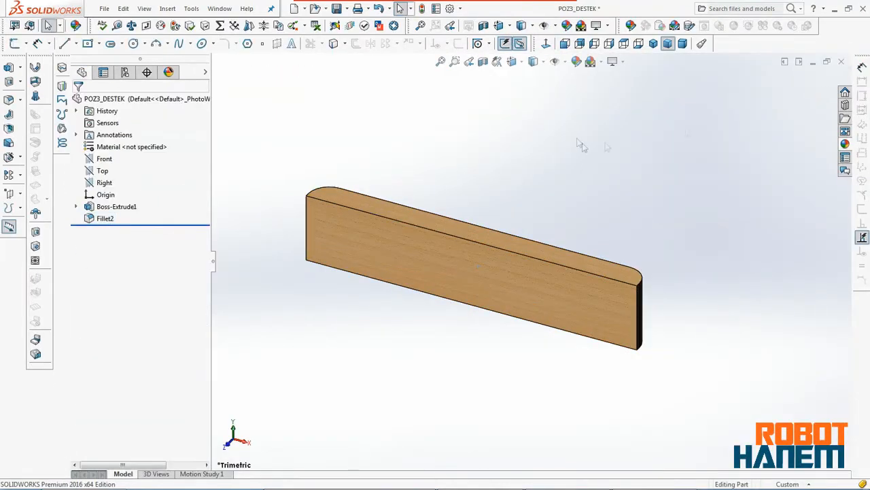
key("ctrl+s")
left_click(841, 61)
left_click(91, 61)
left_click(569, 272)
key("ctrl+s")
scroll(498, 247, "up", 3)
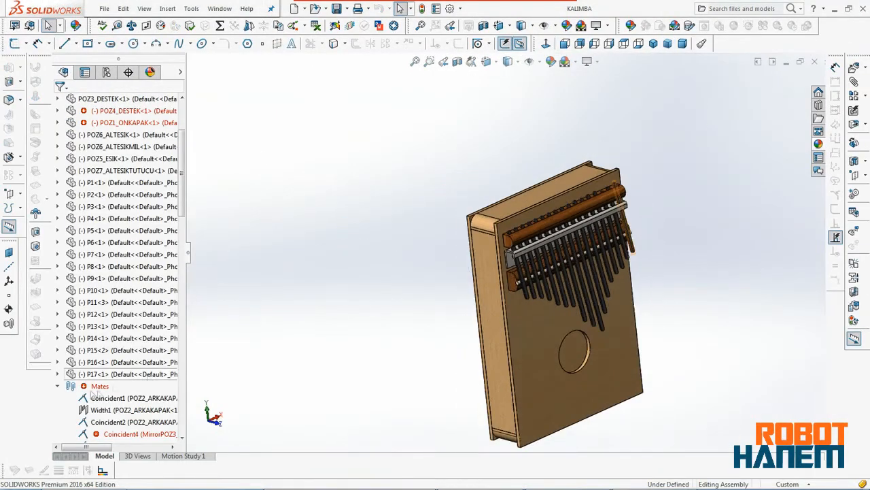
- Repair the Coincident4 mate by replacing its missing reference with a face of POZ3_DESTEK
left_click(139, 404)
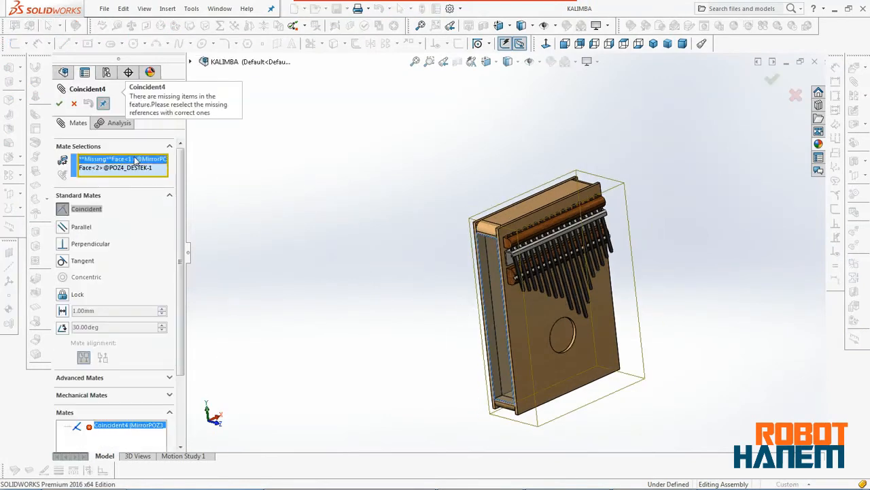
scroll(497, 247, "down", 8)
left_click(451, 170)
left_click(59, 103)
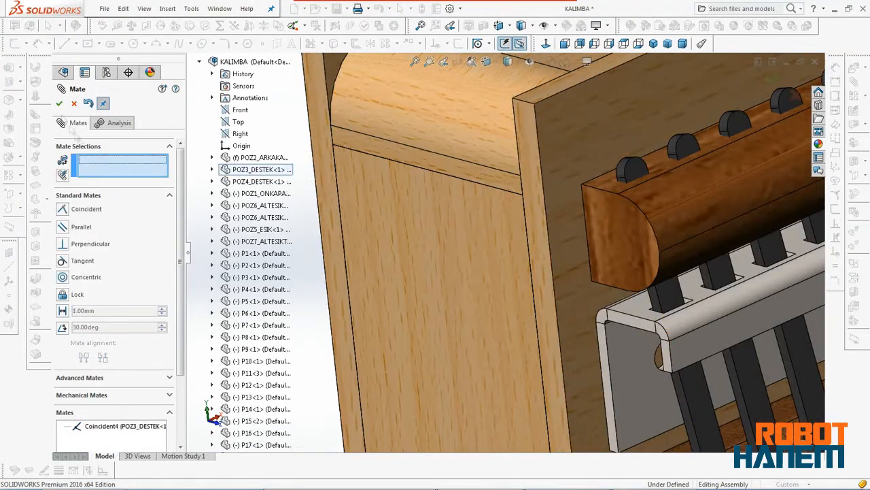
left_click(59, 104)
- Edit POZ1_ONKAPAK within the assembly and select its first two outer corner edges for an 8 mm fillet
scroll(343, 239, "up", 6)
scroll(342, 235, "up", 4)
right_click(546, 380)
left_click(595, 17)
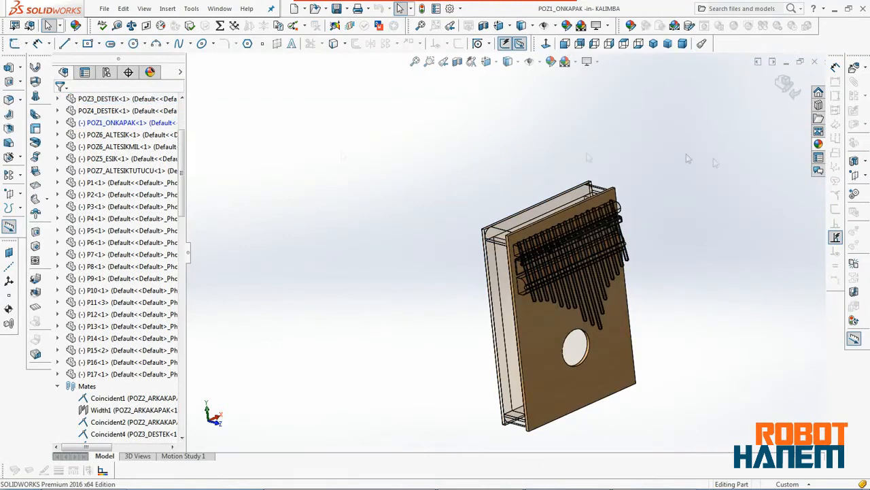
left_click(8, 100)
scroll(531, 231, "down", 4)
scroll(541, 219, "down", 3)
left_click(488, 201)
scroll(500, 209, "up", 7)
scroll(513, 425, "down", 8)
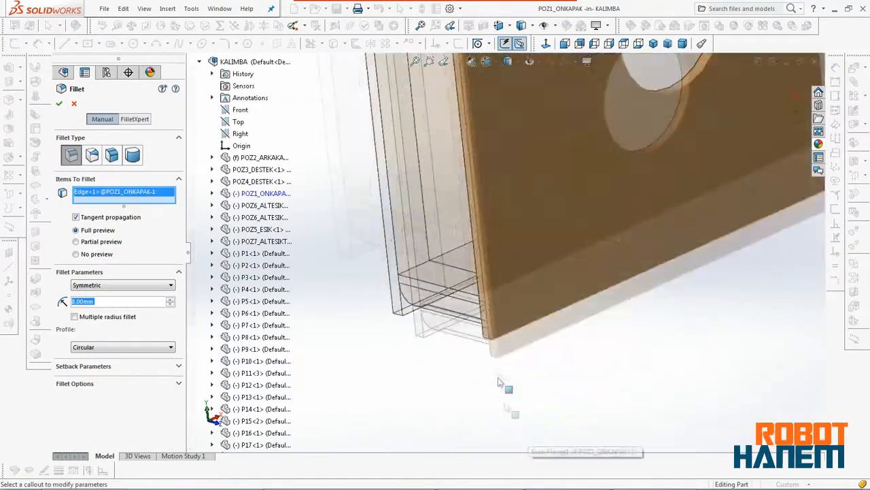
left_click(482, 291)
- Add the remaining corner edges of POZ1_ONKAPAK to the 8 mm fillet, apply it, and return to the assembly
scroll(485, 312, "up", 2)
scroll(486, 317, "up", 5)
middle_click_drag(485, 318, 565, 217)
scroll(578, 247, "down", 5)
left_click(495, 200)
scroll(549, 240, "up", 4)
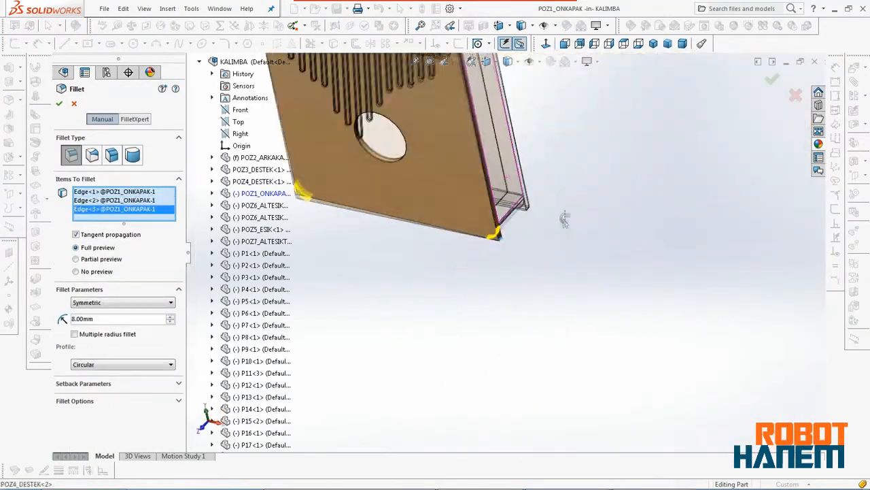
scroll(565, 217, "up", 3)
scroll(471, 134, "down", 6)
left_click(59, 104)
left_click(786, 85)
- Edit POZ2_ARKAKAPAK within the assembly and select its first outer corner edge for an 8 mm fillet
scroll(531, 245, "up", 5)
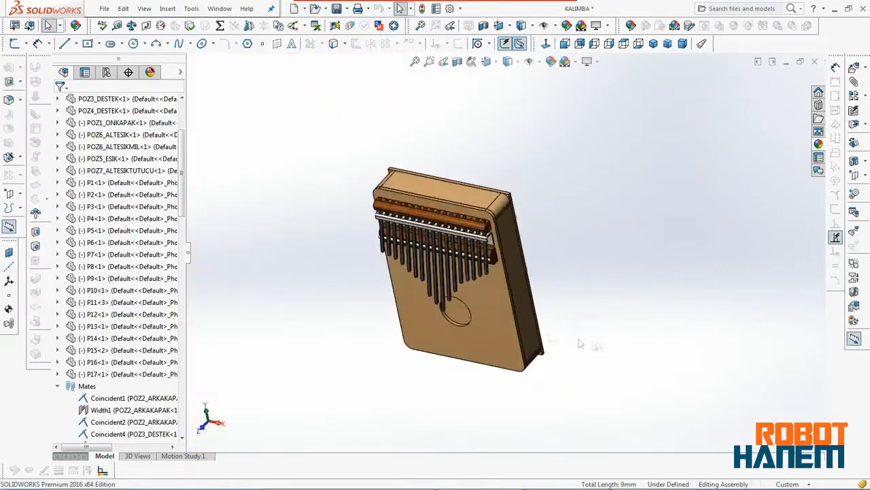
middle_click_drag(581, 342, 435, 286)
right_click(466, 258)
left_click(515, 31)
left_click(9, 102)
middle_click_drag(340, 231, 466, 252)
scroll(444, 231, "down", 7)
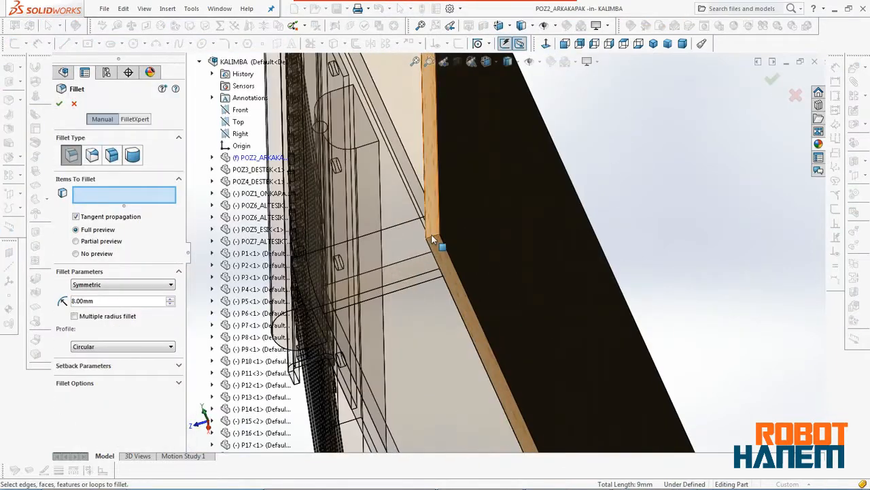
left_click(438, 241)
scroll(438, 241, "down", 3)
left_click(446, 242)
- Add the remaining corner edges of POZ2_ARKAKAPAK to the 8 mm fillet and apply it
scroll(446, 242, "up", 6)
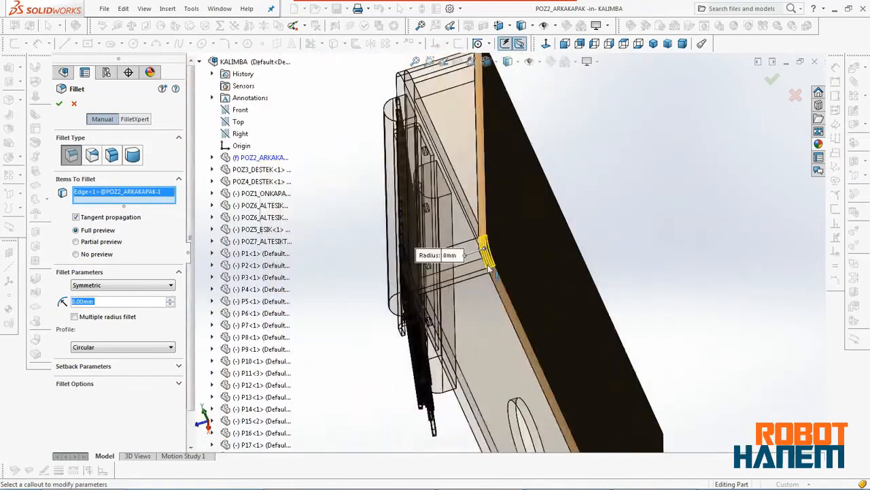
scroll(496, 157, "down", 7)
left_click(496, 157)
scroll(495, 157, "up", 8)
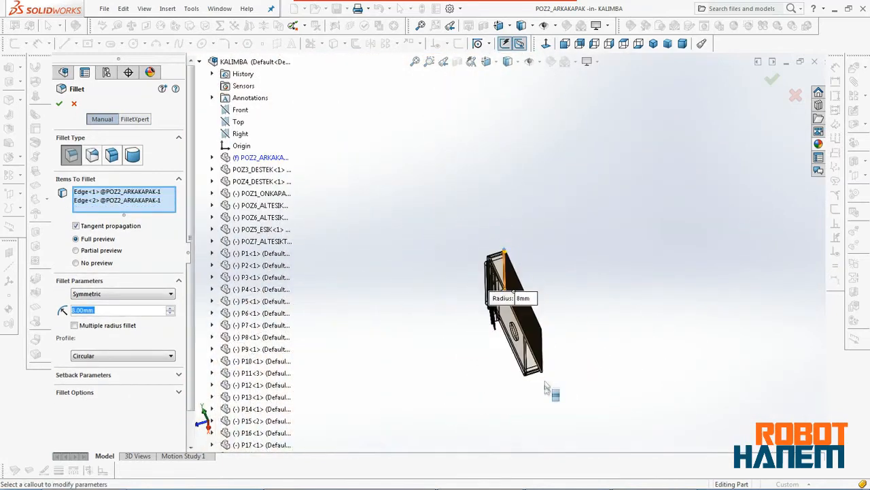
scroll(534, 330, "down", 5)
scroll(537, 224, "down", 4)
left_click(524, 155)
scroll(524, 155, "up", 6)
middle_click_drag(524, 154, 389, 315)
scroll(384, 313, "down", 6)
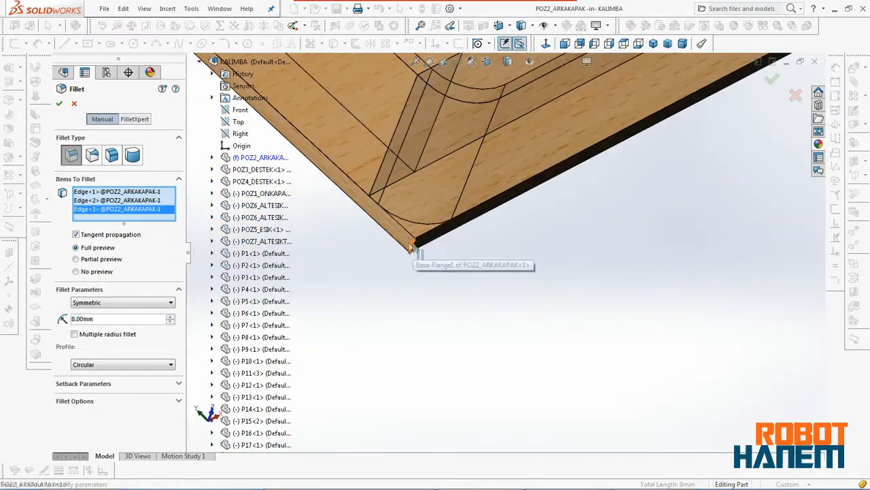
left_click(773, 81)
- Return to a front view of the whole assembly, save KALIMBA, and dismiss the rebuild error report
key("space")
left_click(546, 232)
middle_click_drag(521, 293, 480, 297)
scroll(480, 297, "up", 5)
middle_click_drag(633, 343, 687, 369)
key("ctrl+s")
left_click(414, 234)
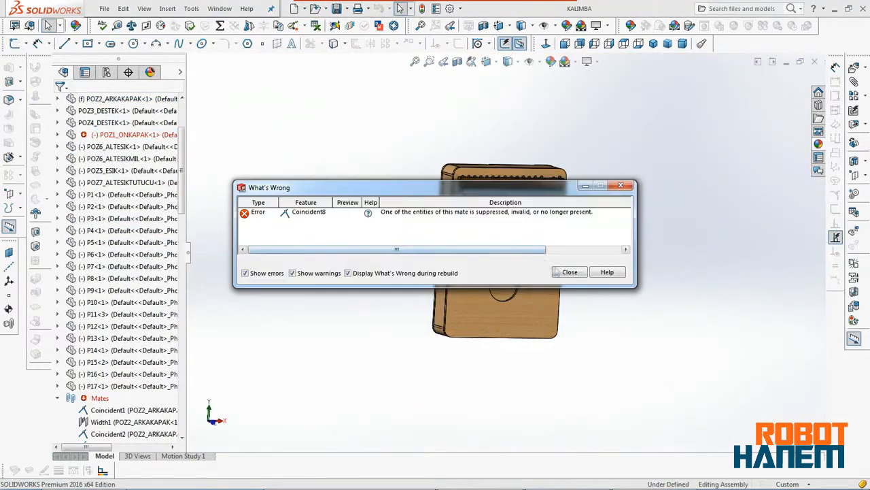
left_click(569, 270)
- Set the KALIMBA assembly to the isometric view
key("space")
left_click(573, 261)
scroll(578, 263, "up", 3)
key("space")
left_click(593, 188)
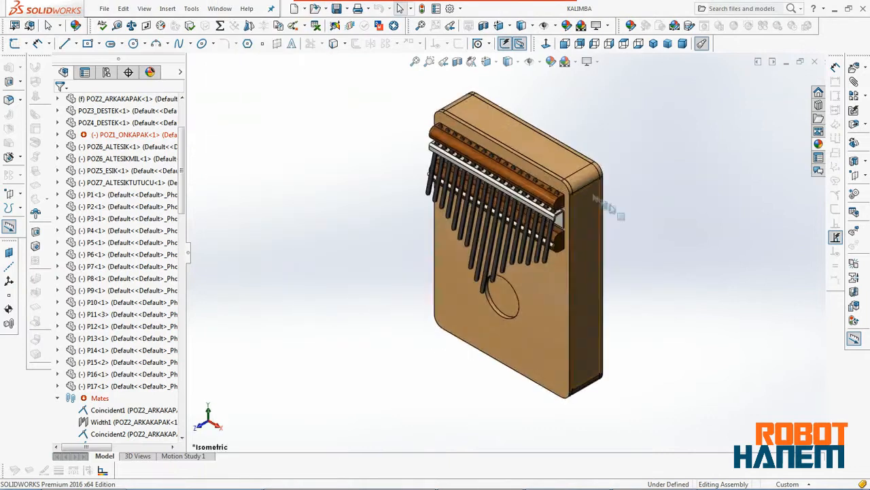
- Save the isometric KALIMBA assembly through Save As, choosing a file type
scroll(605, 204, "up", 3)
left_click(104, 9)
left_click(707, 197)
scroll(708, 198, "down", 3)
left_click(104, 8)
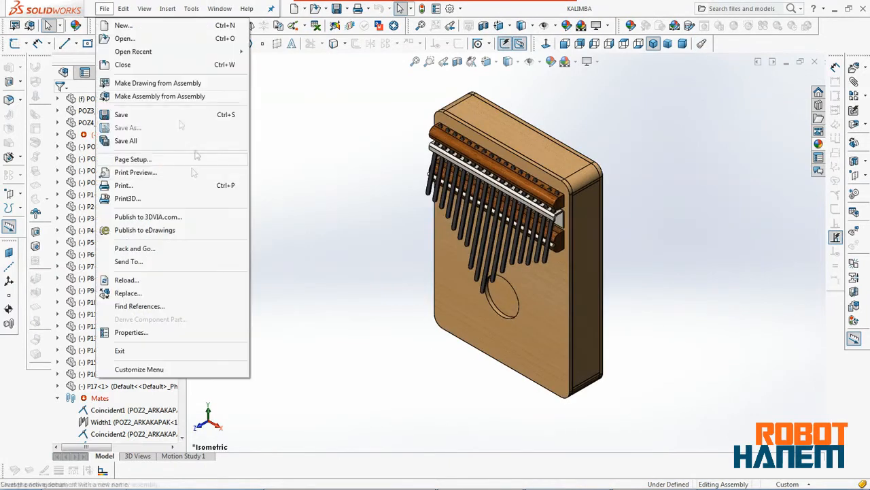
left_click(129, 128)
left_click(401, 347)
left_click(354, 365)
left_click(662, 420)
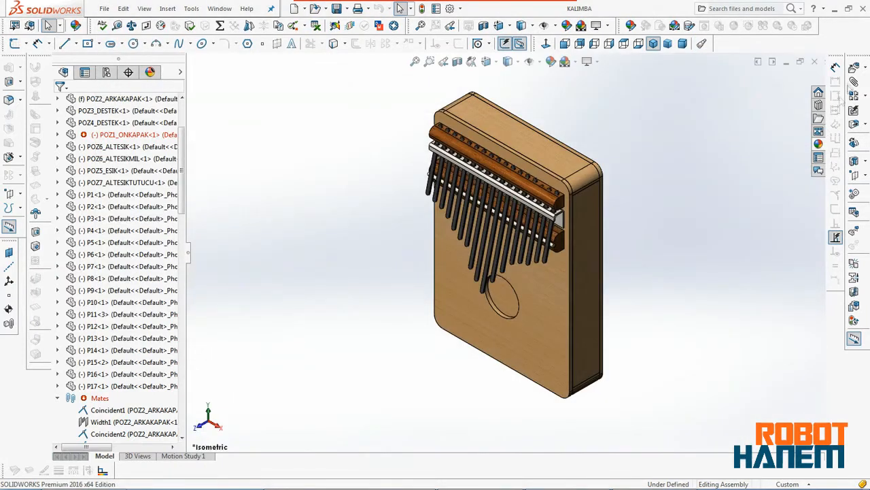
left_click(355, 39)
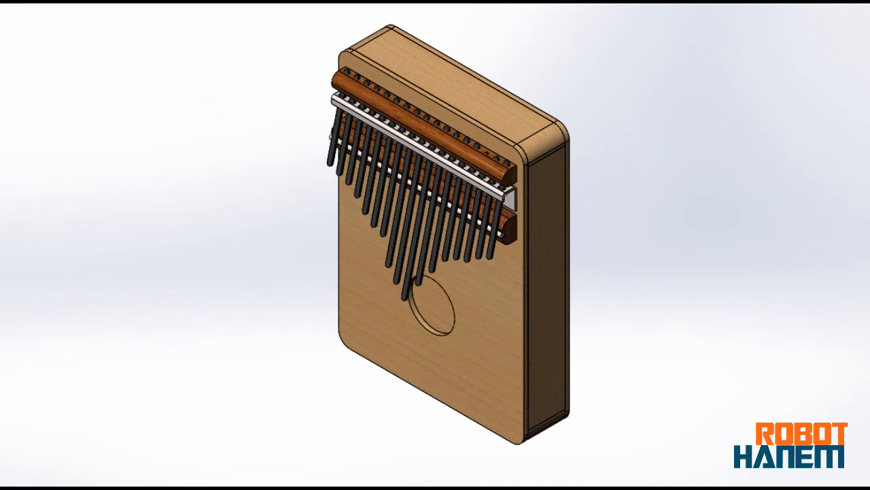